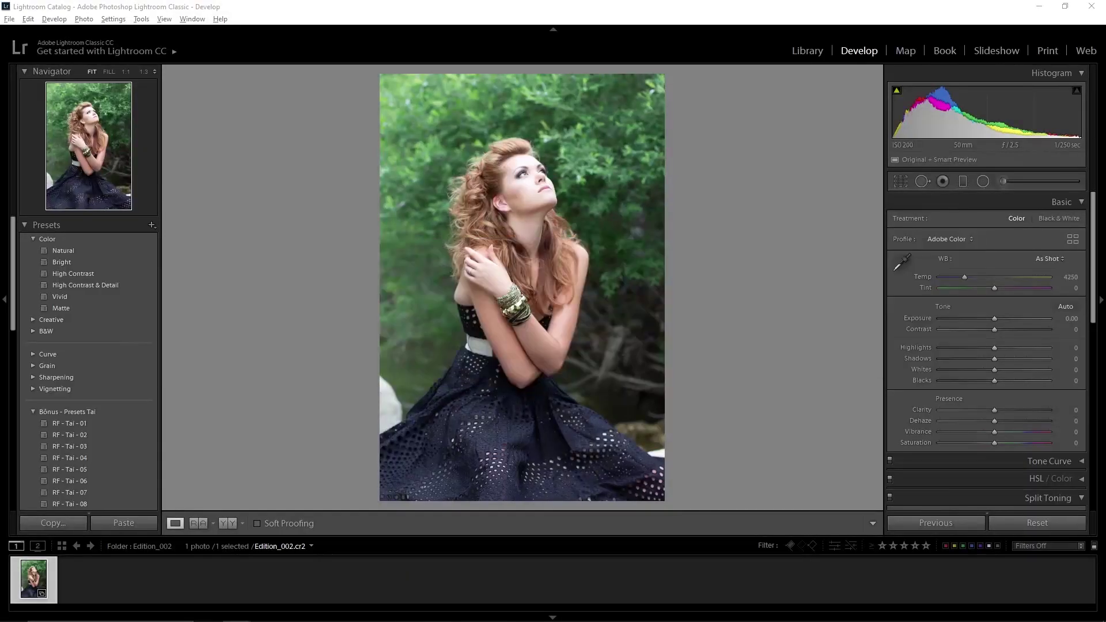
- Drag the Temp slider up to warm the portrait's white balance
mouse_move(964, 277)
left_mouse_down()
mouse_move(997, 290)
mouse_move(996, 329)
left_mouse_up()
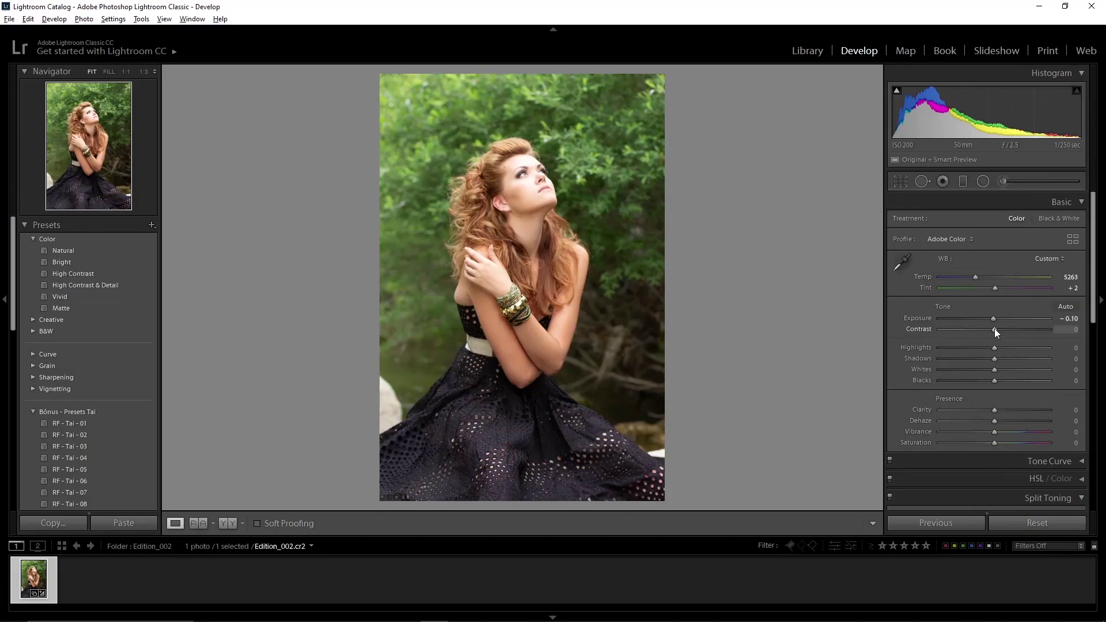
- Set Exposure -0.10, Contrast +2, Temp 5684, Highlights -14 and Whites -28
left_click_drag(995, 288, 995, 289)
left_click_drag(976, 277, 981, 276)
mouse_move(994, 348)
left_mouse_down()
mouse_move(996, 370)
mouse_move(978, 372)
mouse_move(990, 381)
left_mouse_up()
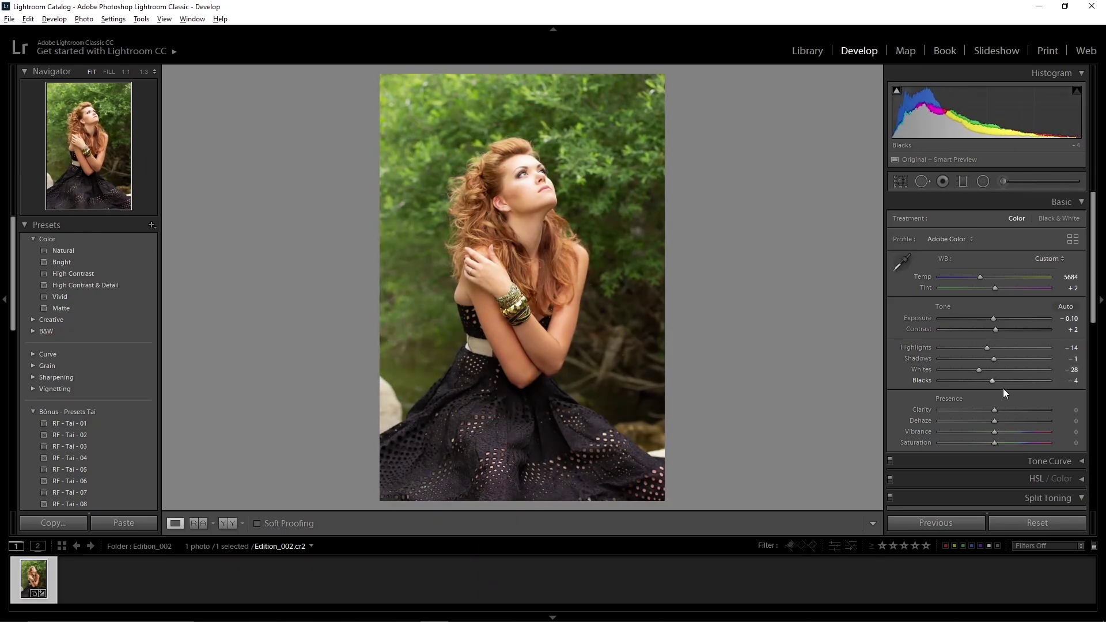
- Slightly raise Dehaze, Vibrance and Saturation, and draw a radial filter around the woman
left_click_drag(994, 421, 998, 432)
left_click_drag(995, 443, 1001, 443)
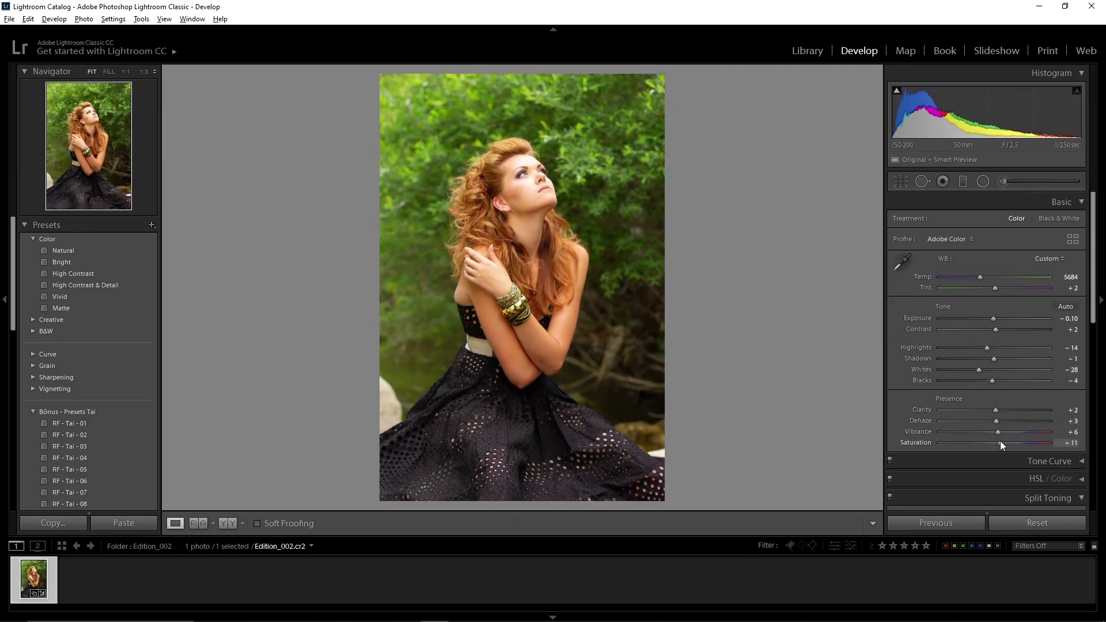
left_click(984, 181)
left_click_drag(521, 296, 647, 470)
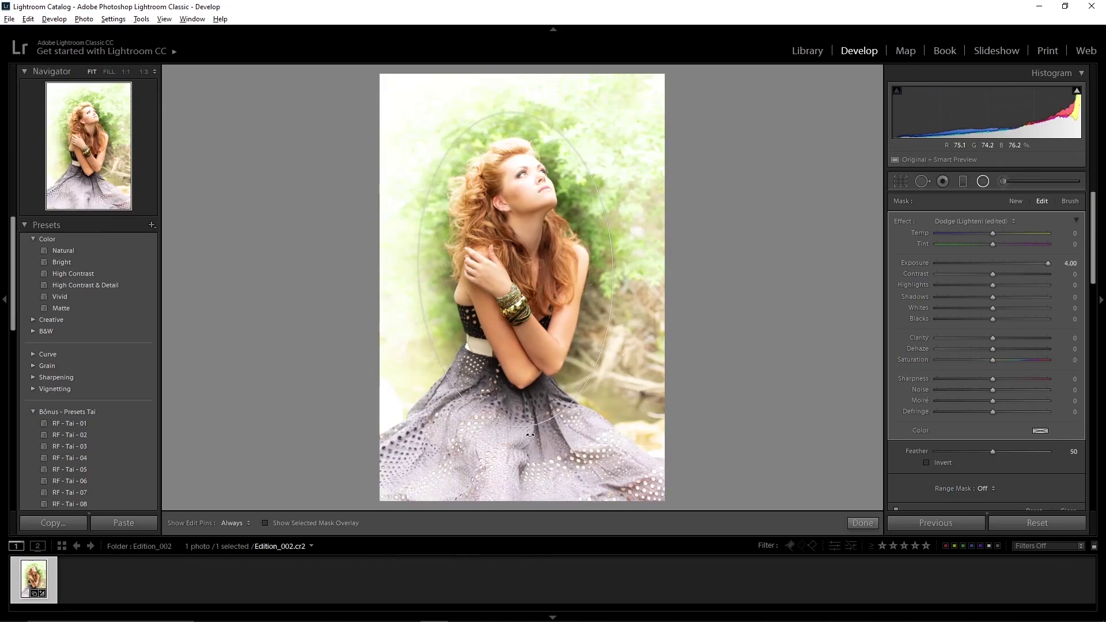
- Invert the radial mask onto the woman, lower its exposure, and set a low-flow erasing brush
left_click(927, 462)
left_click(996, 264)
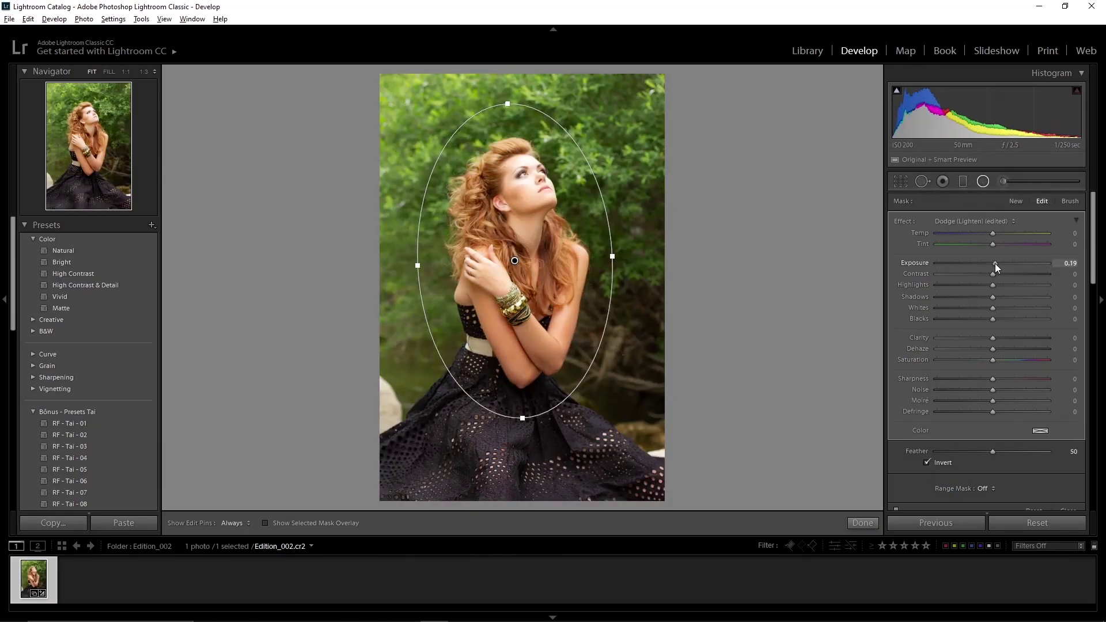
left_click(1070, 201)
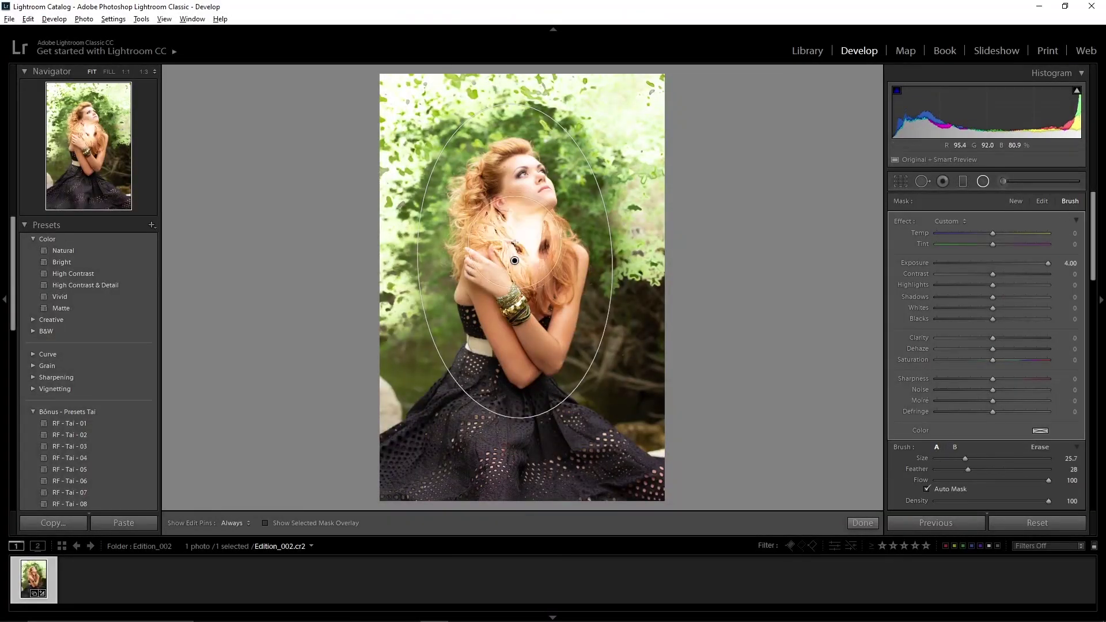
left_click_drag(1048, 481, 1044, 481)
left_click(1040, 447)
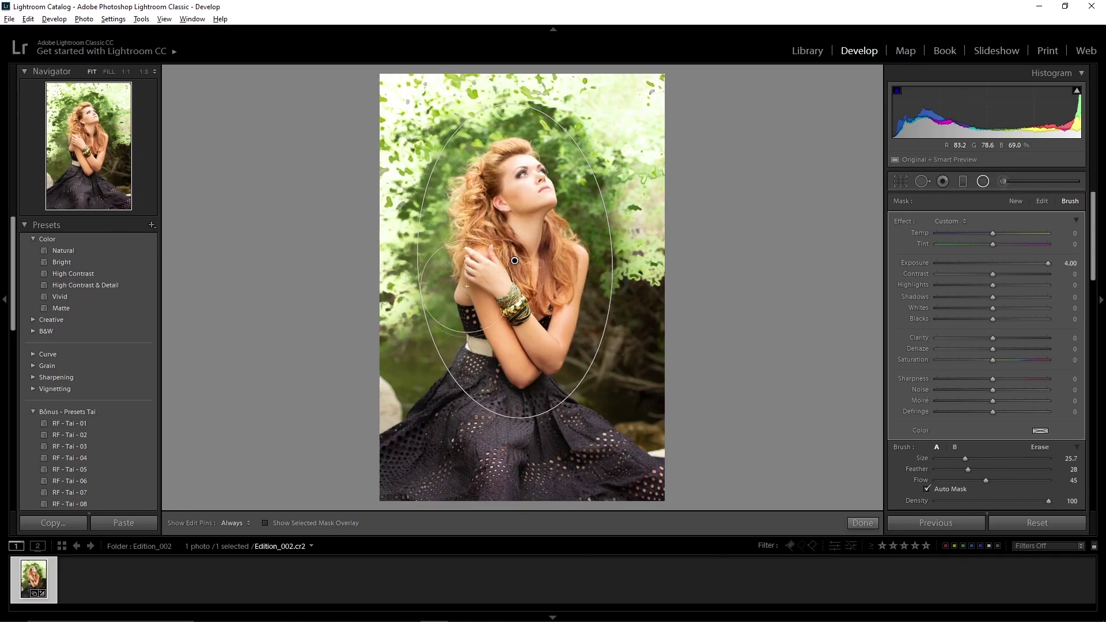
- Brush the radial mask off the left foliage and onto the right foliage and hair
left_click_drag(650, 172, 371, 396)
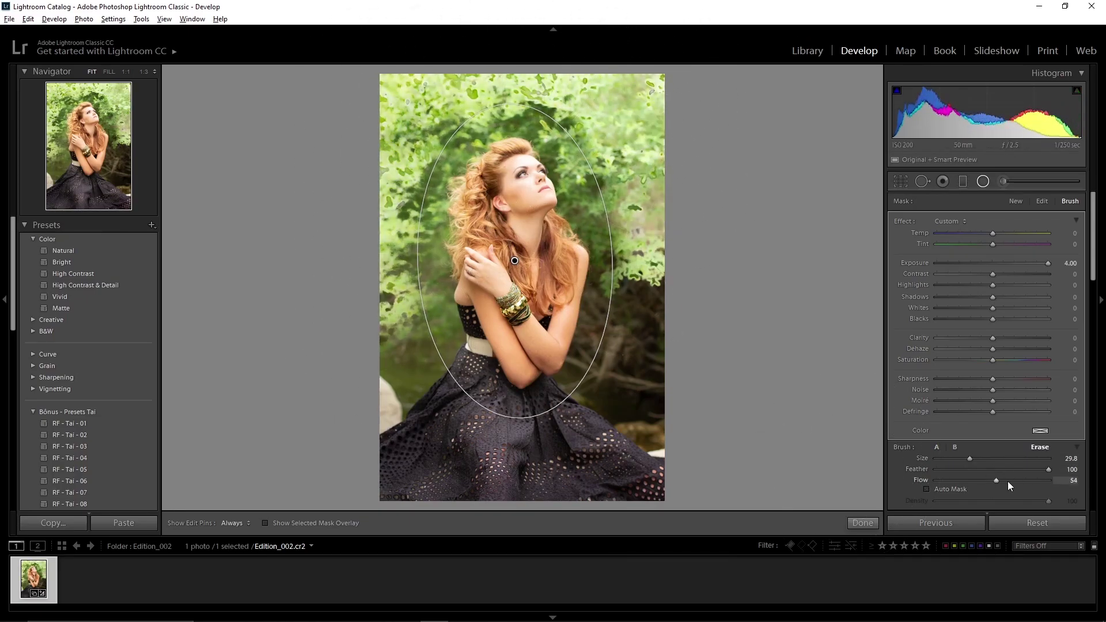
left_click_drag(611, 130, 654, 294)
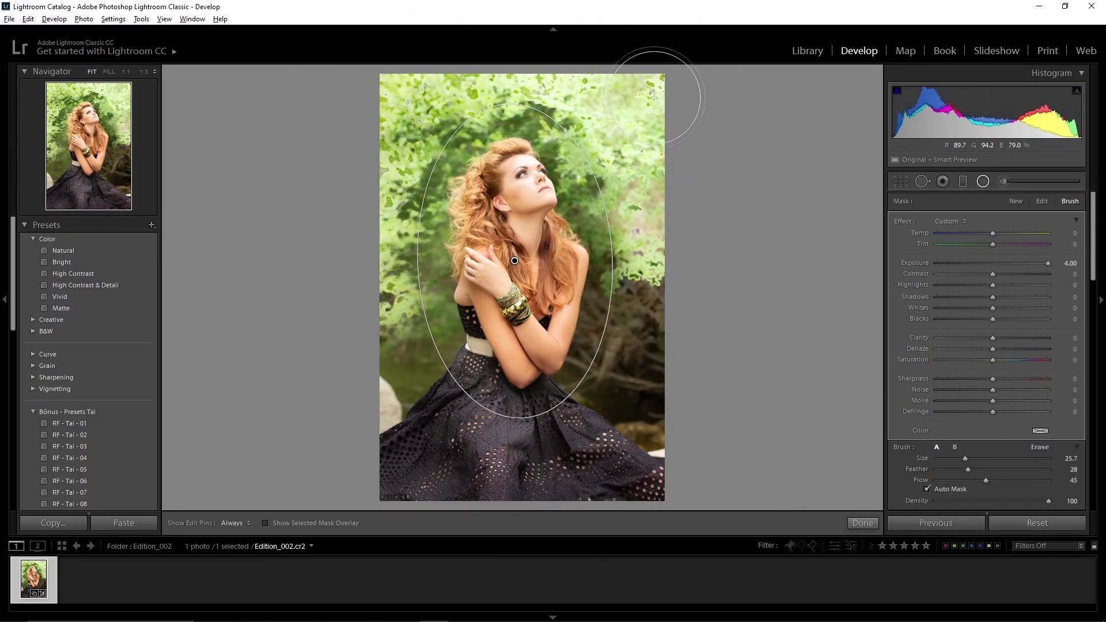
key("h")
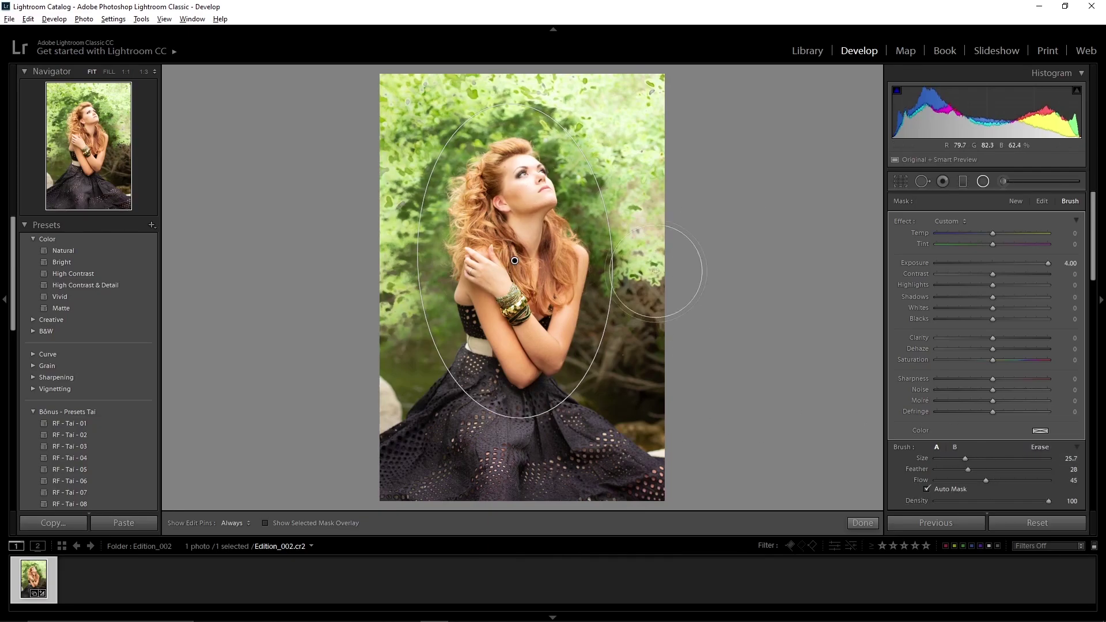
scroll(499, 161, "down", 5)
left_click_drag(499, 161, 480, 194)
left_click_drag(486, 238, 492, 221)
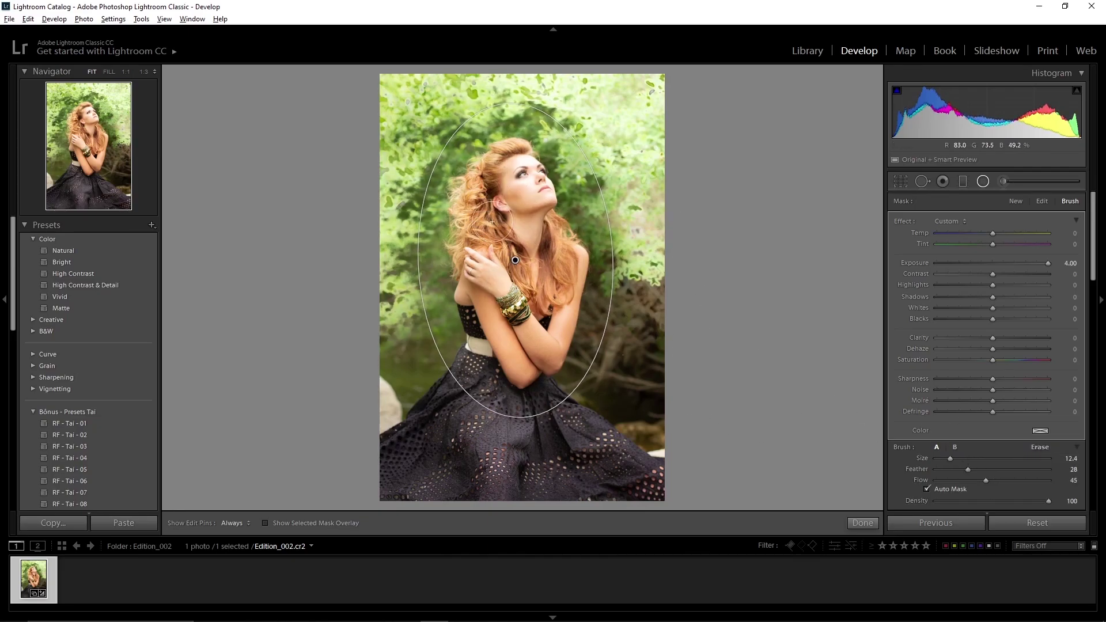
left_click_drag(529, 315, 551, 292)
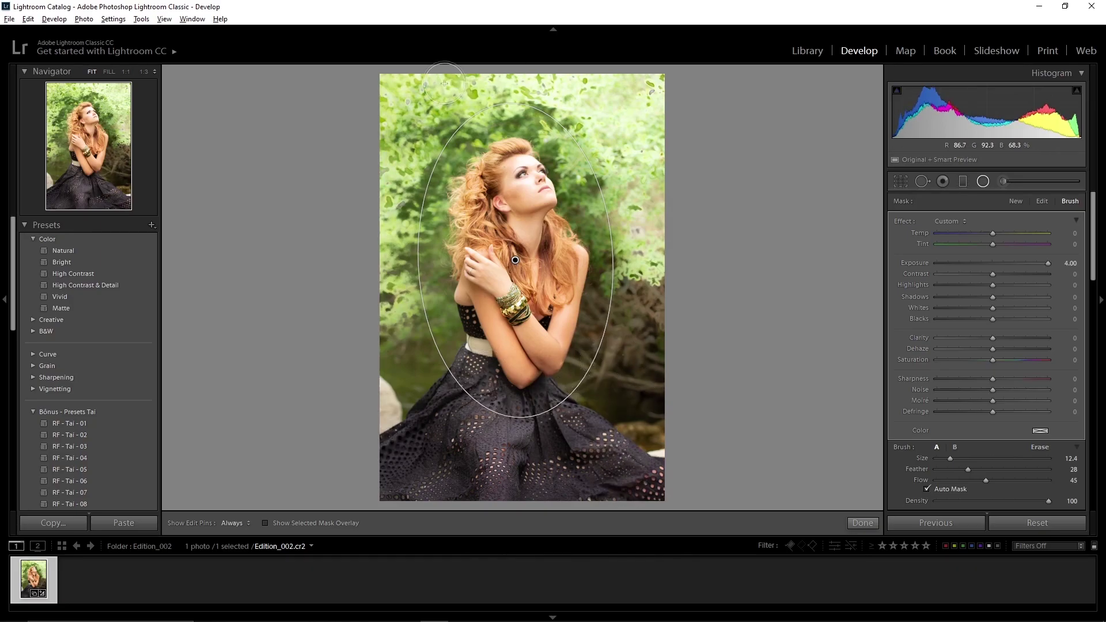
- Set the radial filter to Exposure 0.60, Shadows 44 and Whites 53, then finish it
key("shift+m")
mouse_move(1048, 264)
left_mouse_down()
mouse_move(984, 265)
mouse_move(1012, 264)
mouse_move(996, 285)
left_mouse_up()
mouse_move(993, 297)
left_mouse_down()
mouse_move(1018, 296)
mouse_move(1023, 311)
mouse_move(990, 340)
left_mouse_up()
key("shift+t")
key("h")
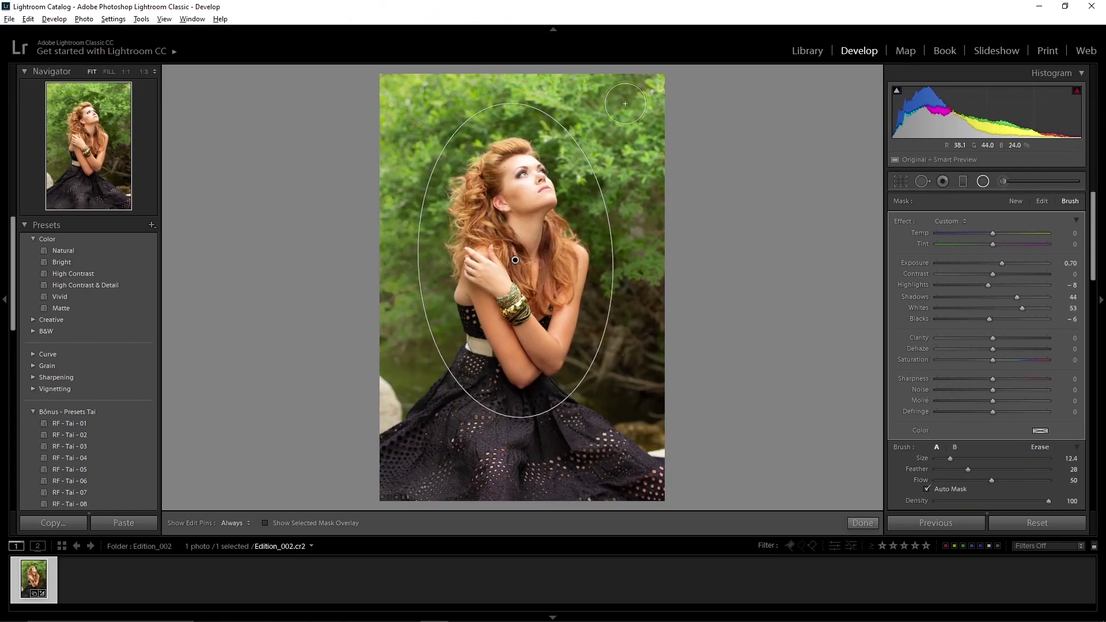
key("h")
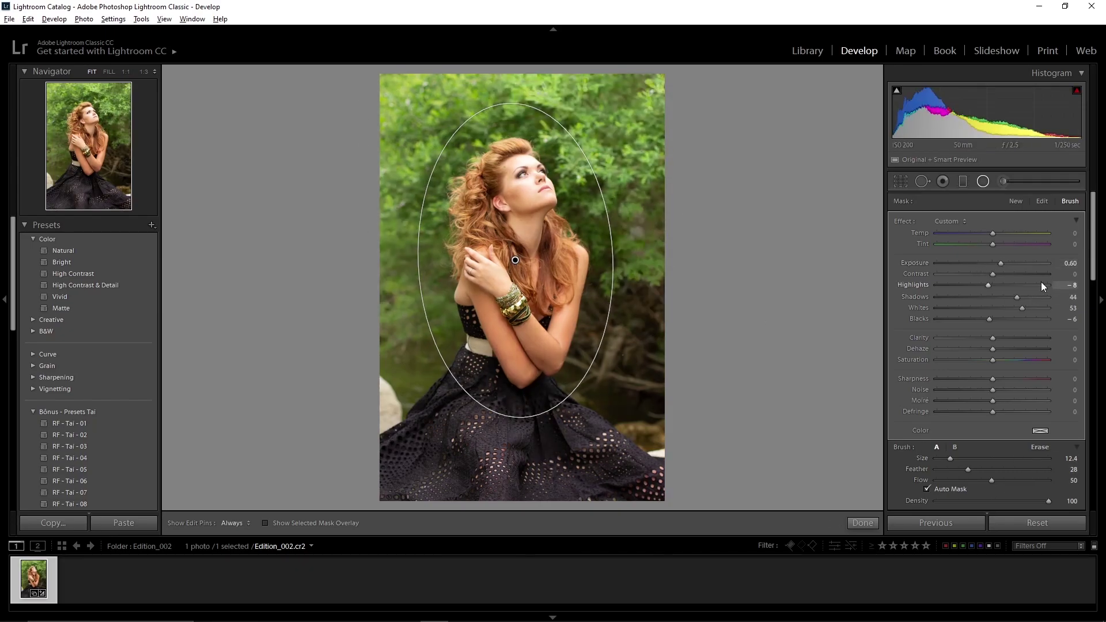
left_click(862, 522)
- Add two tone-curve points for a gentle S-curve and lower the Lights region to -10
left_click(1049, 220)
left_click(1018, 273)
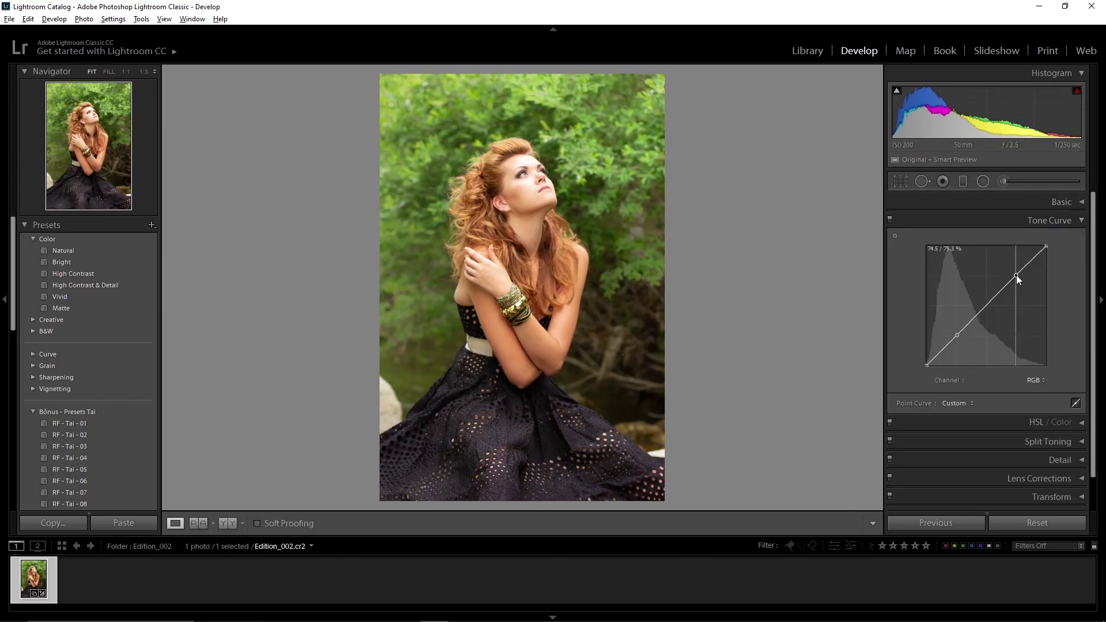
left_click(956, 339)
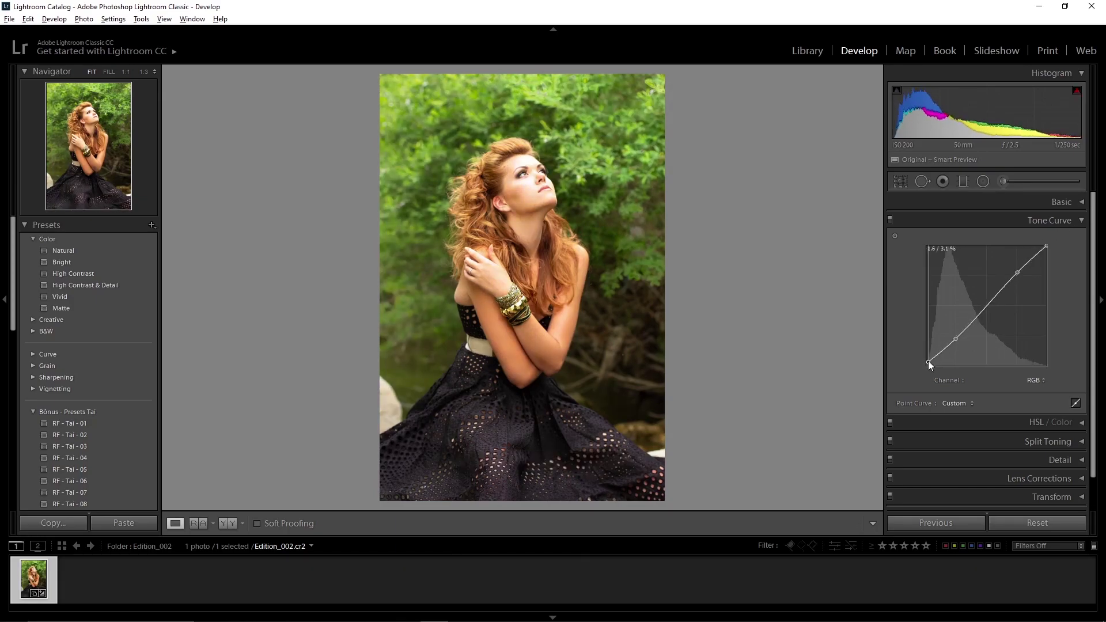
left_click_drag(929, 365, 916, 365)
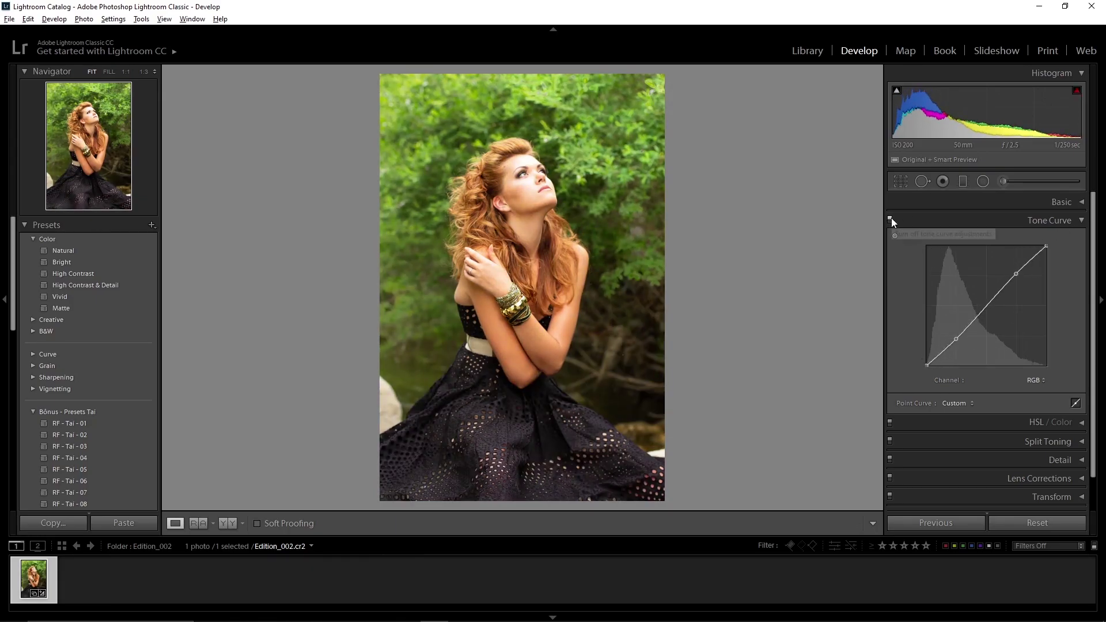
left_click(1077, 403)
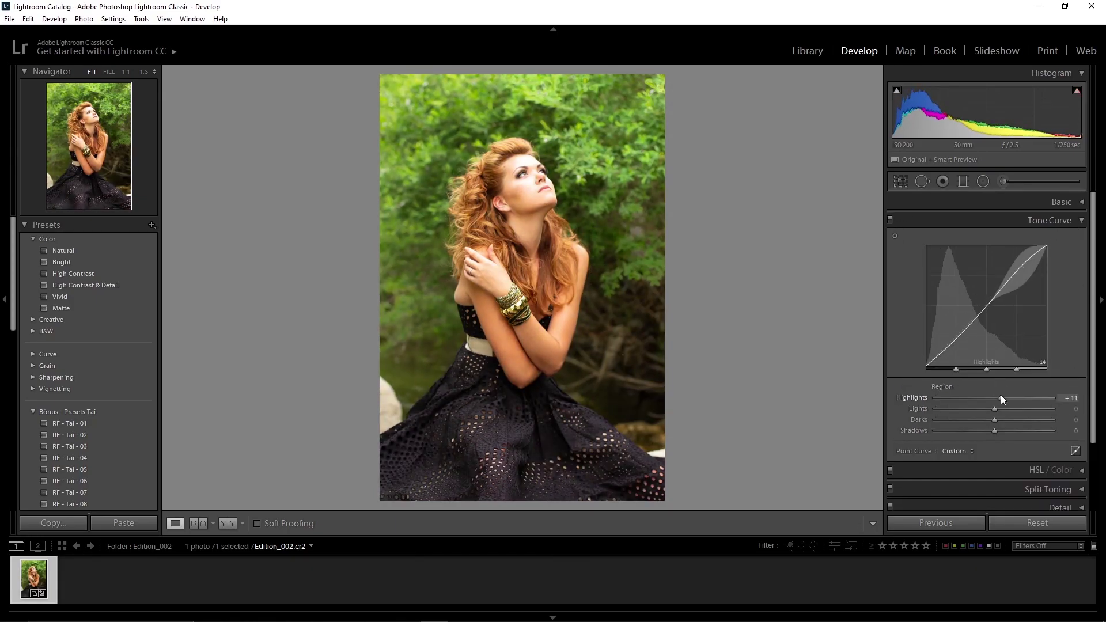
left_click_drag(994, 409, 987, 409)
- Reselect the radial filter, compare its mask inverted and not, and close it
key("Return")
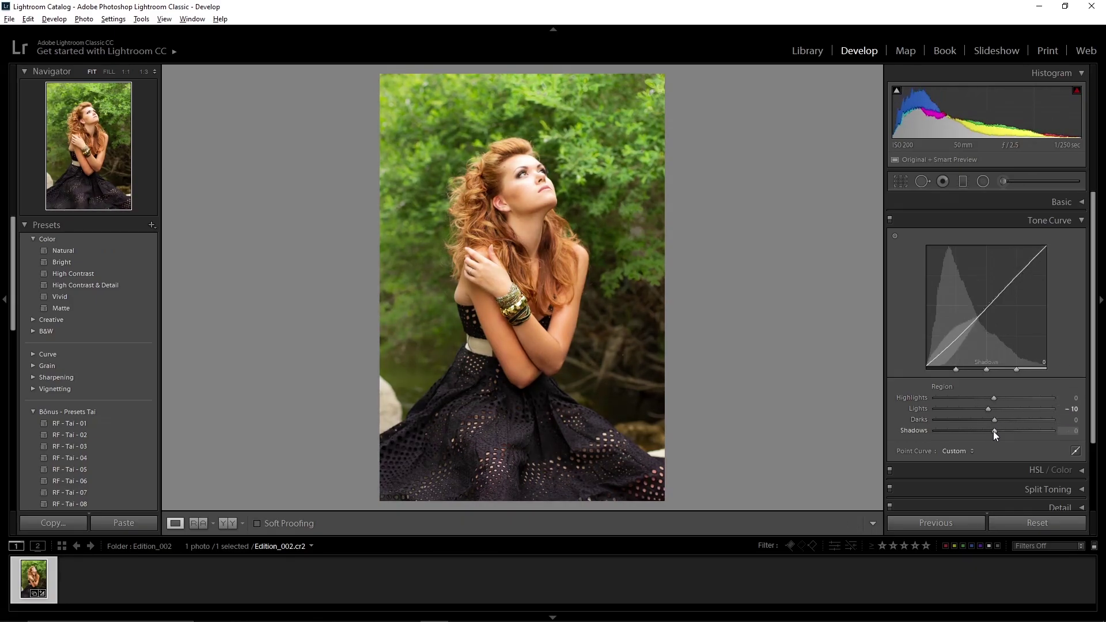
left_click(983, 181)
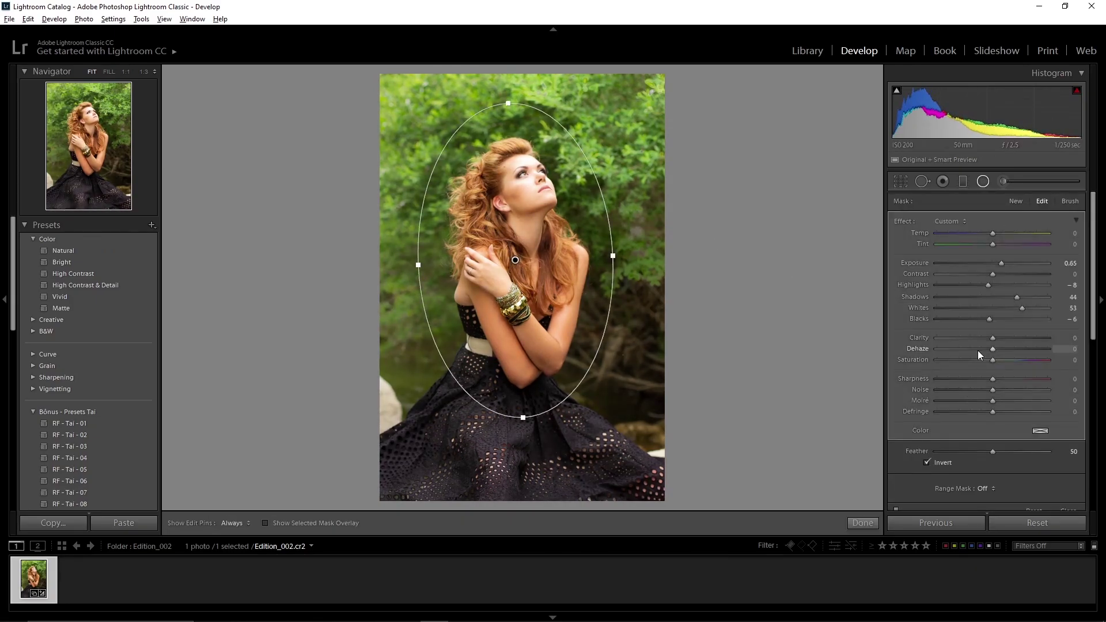
left_click(927, 463)
key("shift+m")
- In Calibration, shift blue and green primaries, set blue saturation +5, and tint shadows green
scroll(991, 396, "down", 5)
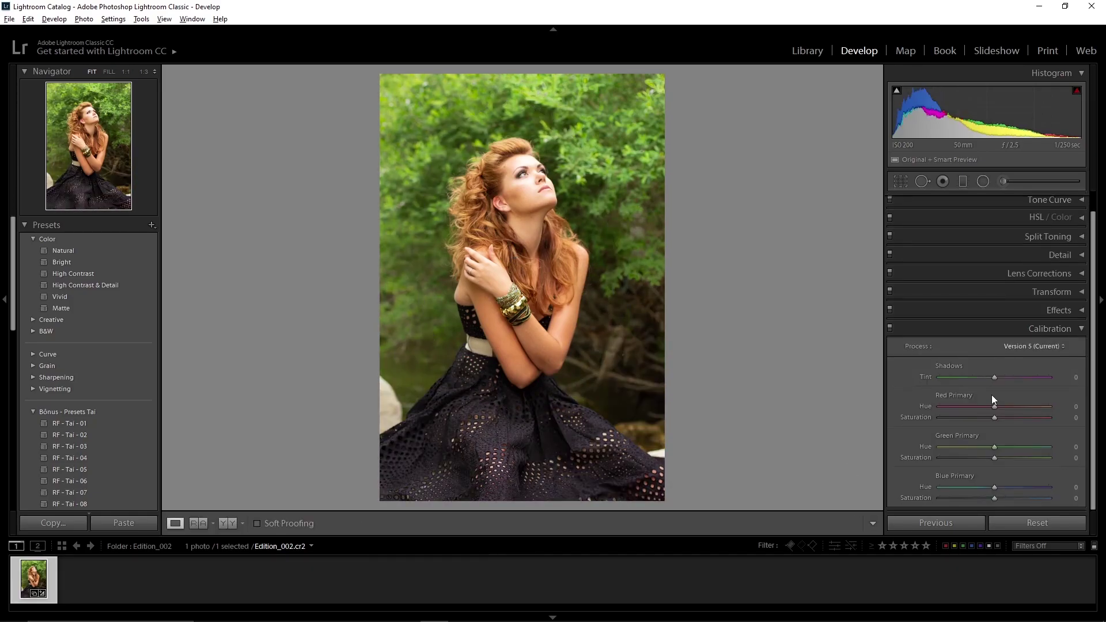
left_click_drag(987, 489, 990, 490)
left_click(998, 497)
left_click_drag(995, 447, 996, 457)
mouse_move(995, 407)
left_mouse_down()
mouse_move(974, 407)
mouse_move(993, 407)
mouse_move(994, 417)
left_mouse_up()
left_click_drag(994, 377, 964, 378)
left_click(1050, 328)
- In HSL, lower orange and raise yellow saturation, and darken red luminance to -25
left_click(1054, 236)
mouse_move(996, 285)
left_mouse_down()
mouse_move(1035, 285)
mouse_move(993, 287)
mouse_move(976, 317)
mouse_move(1008, 328)
left_mouse_up()
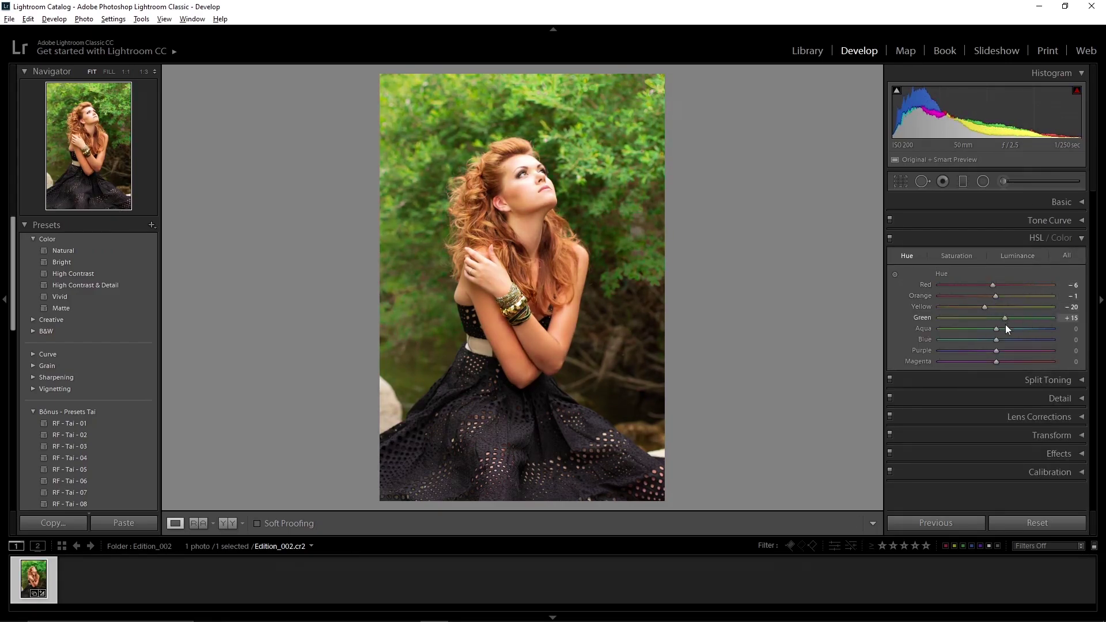
key("ctrl+z")
key("ctrl+z")
key("ctrl+z")
key("ctrl+z")
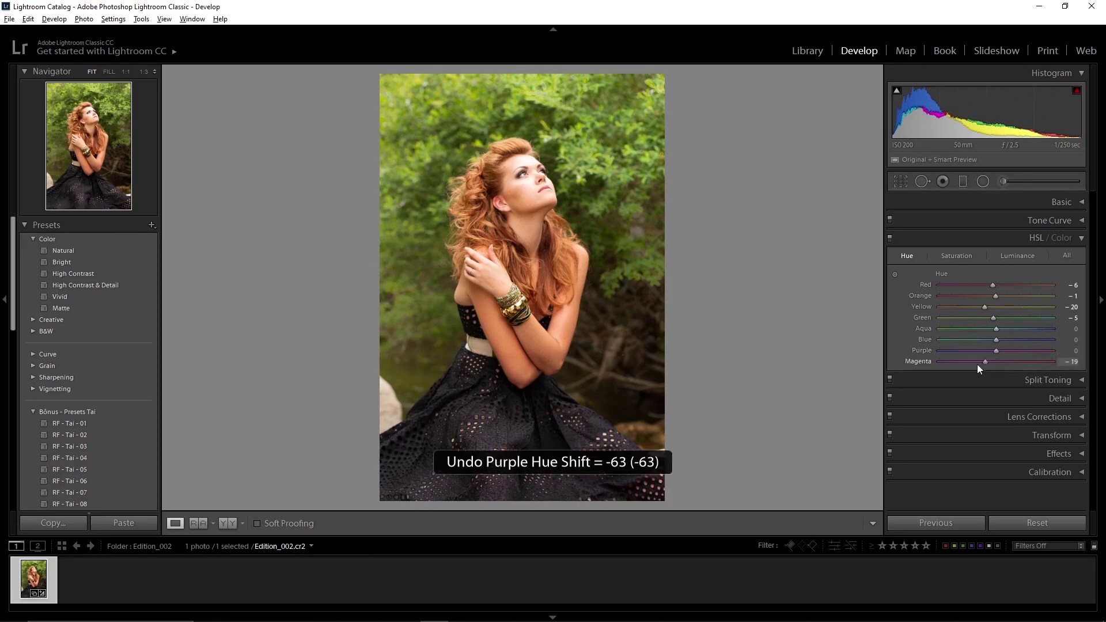
key("ctrl+z")
key("ctrl+z")
mouse_move(1008, 298)
left_mouse_down()
mouse_move(992, 300)
mouse_move(1027, 309)
left_mouse_up()
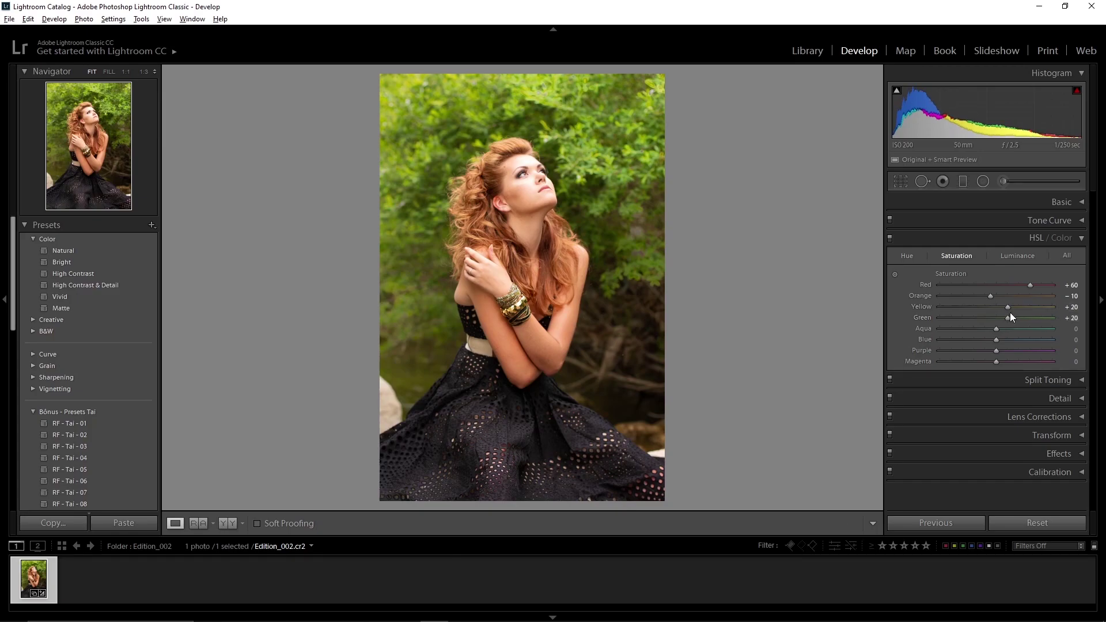
key("ctrl+z")
left_click(1017, 256)
mouse_move(996, 285)
left_mouse_down()
mouse_move(982, 284)
mouse_move(1007, 307)
left_mouse_up()
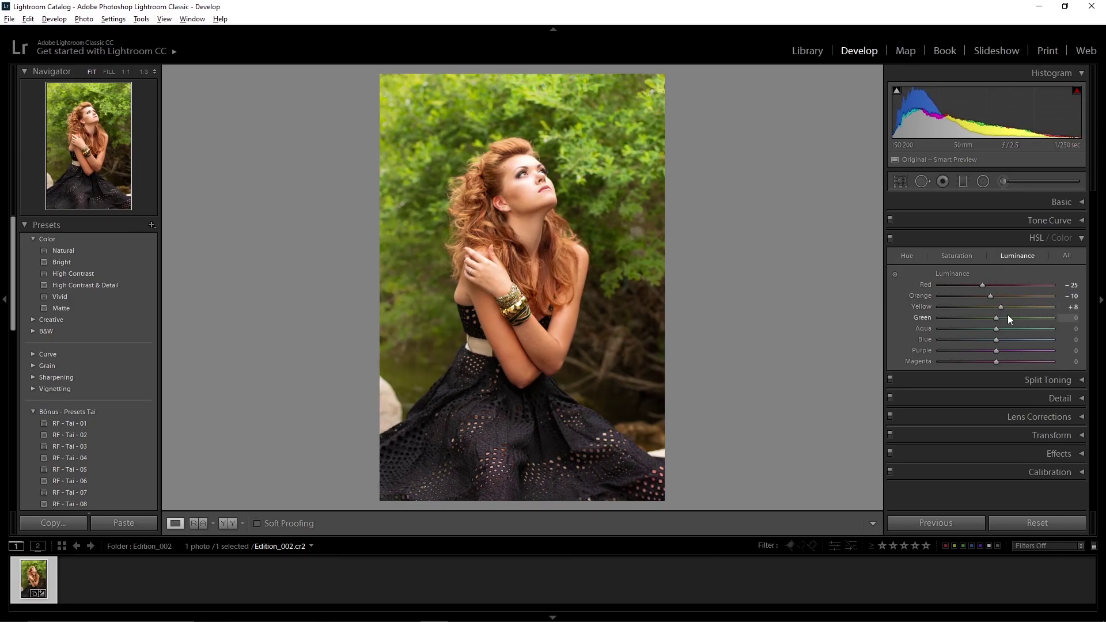
- Give split-toning highlights a slight saturation and enter 0 for shadows saturation
left_click(1037, 380)
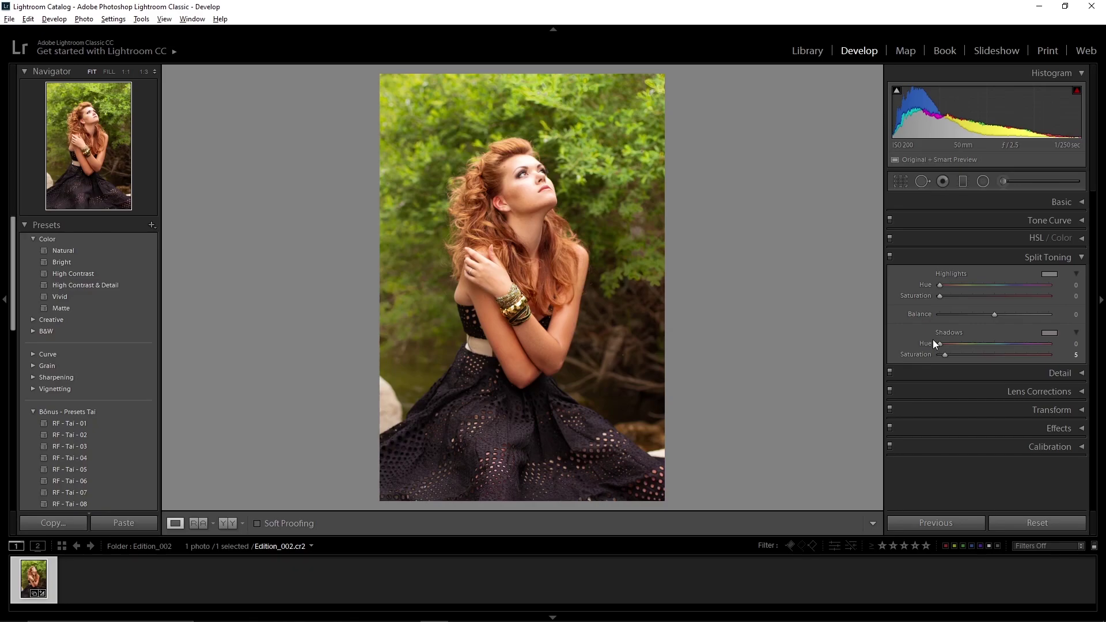
left_click_drag(940, 295, 951, 295)
left_click(1056, 343)
type("0")
key("Tab")
- Set sharpening to Amount 55 and Radius 1.5, checking the face zoomed in
left_click(1032, 258)
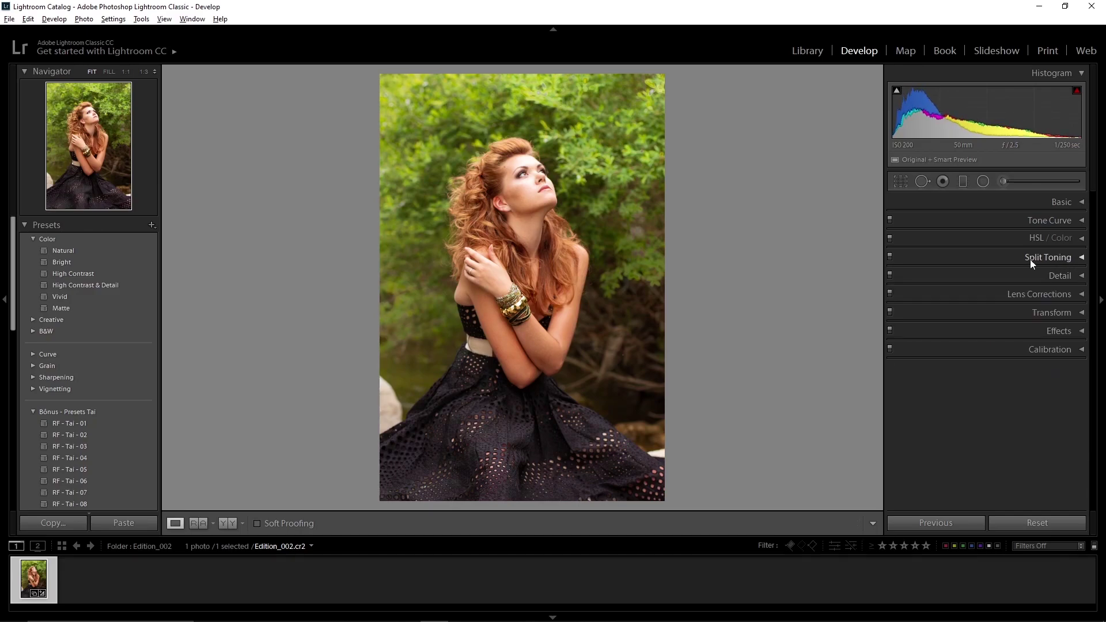
left_click(1054, 275)
left_click_drag(970, 375, 983, 387)
left_click(583, 314)
left_click_drag(976, 376, 995, 376)
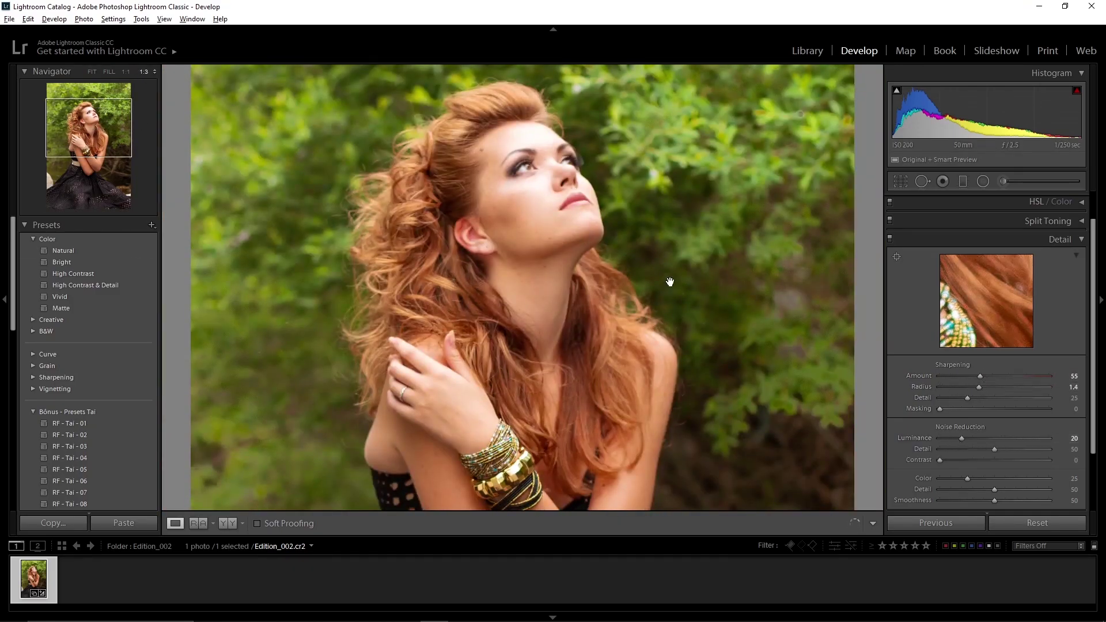
left_click(125, 71)
left_click(92, 72)
key("z")
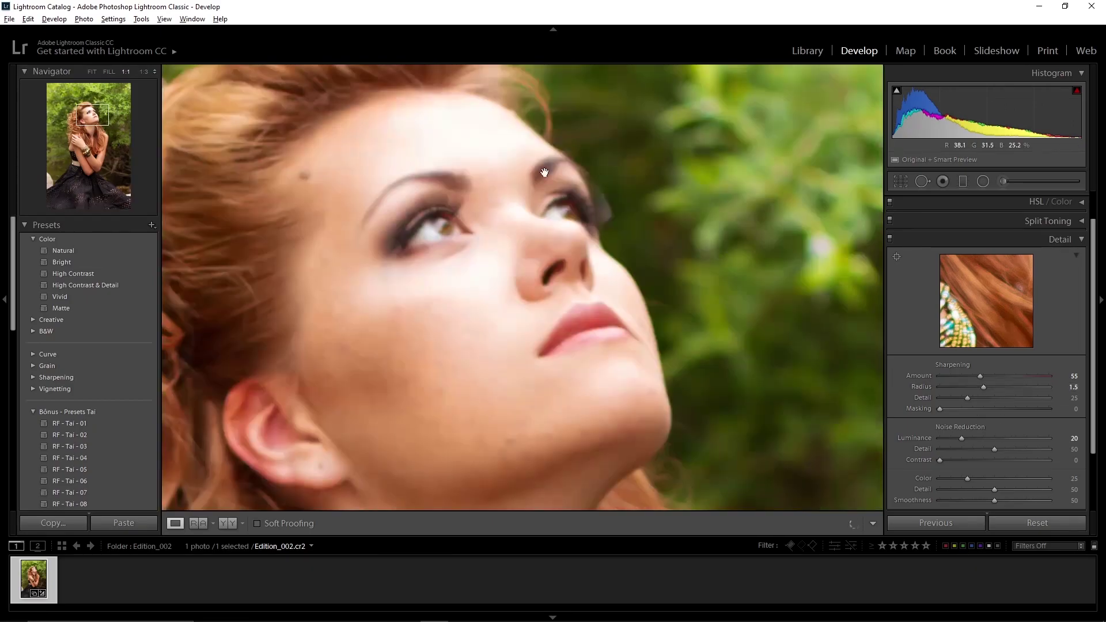
- Set luminance noise reduction to 25 and return to the whole-photo view
left_click_drag(966, 438, 968, 438)
left_click(648, 252)
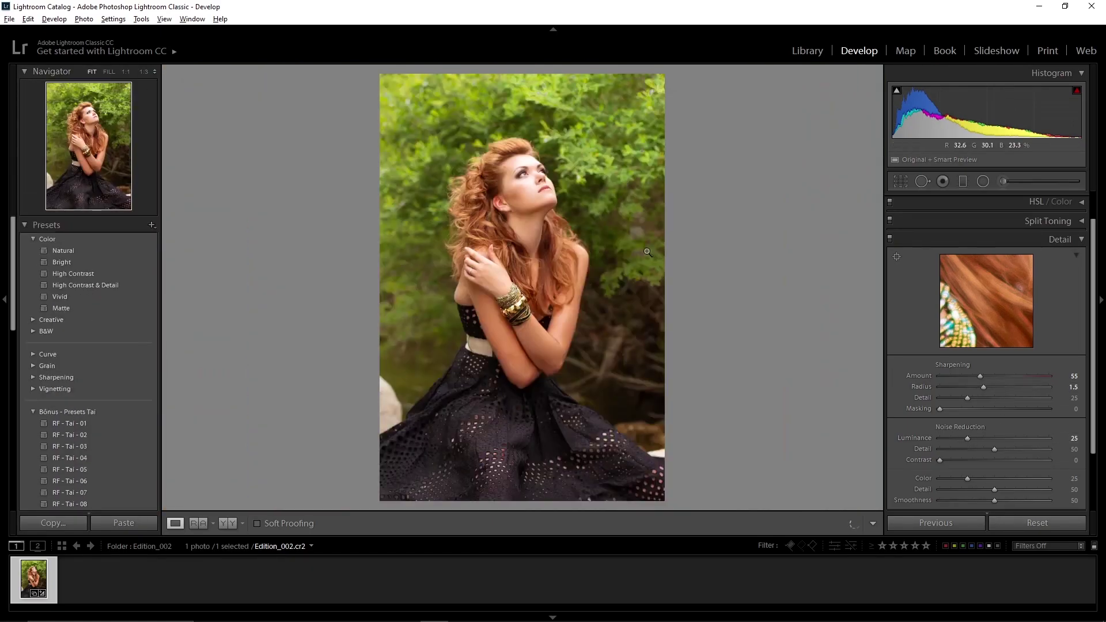
scroll(1083, 204, "up", 5)
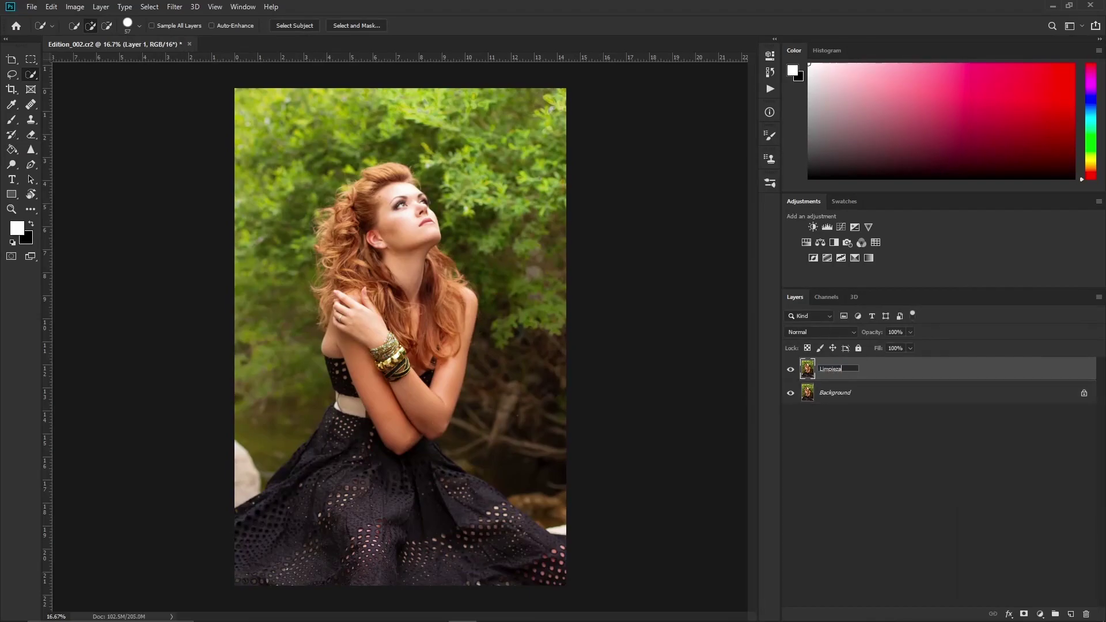
- Name the duplicate layer Limpieza and bring the dress's lower-left edge into view
key("Return")
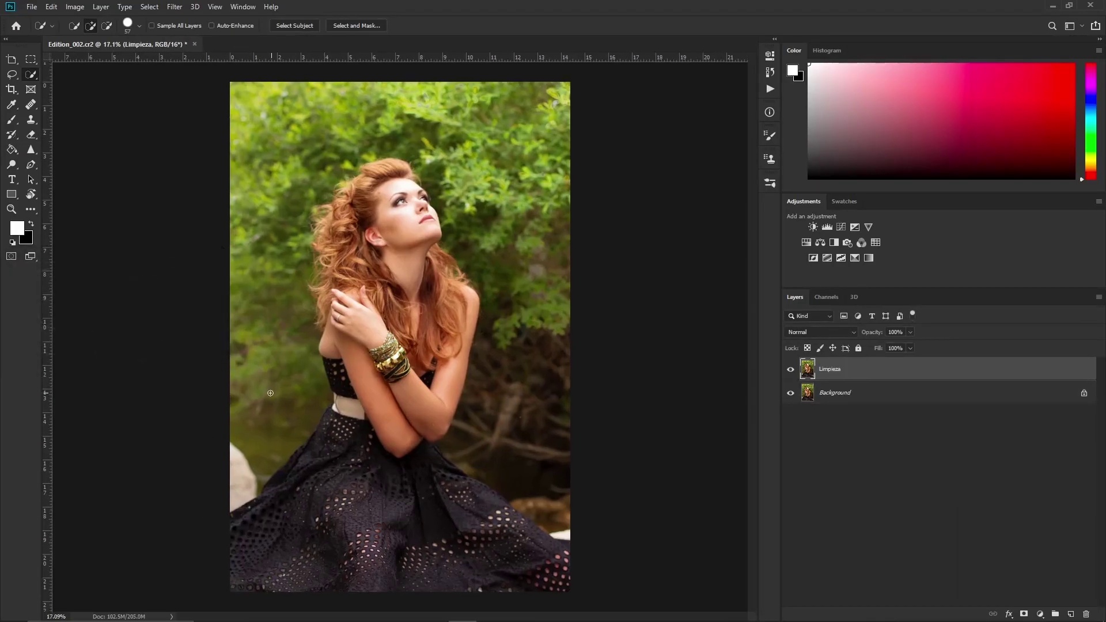
scroll(667, 185, "up", 3)
mouse_move(494, 406)
left_mouse_down()
mouse_move(433, 361)
mouse_move(408, 388)
left_mouse_up()
- Content-aware fill the rock, trimming the dress out of the sampling area with a 600 brush
key("l")
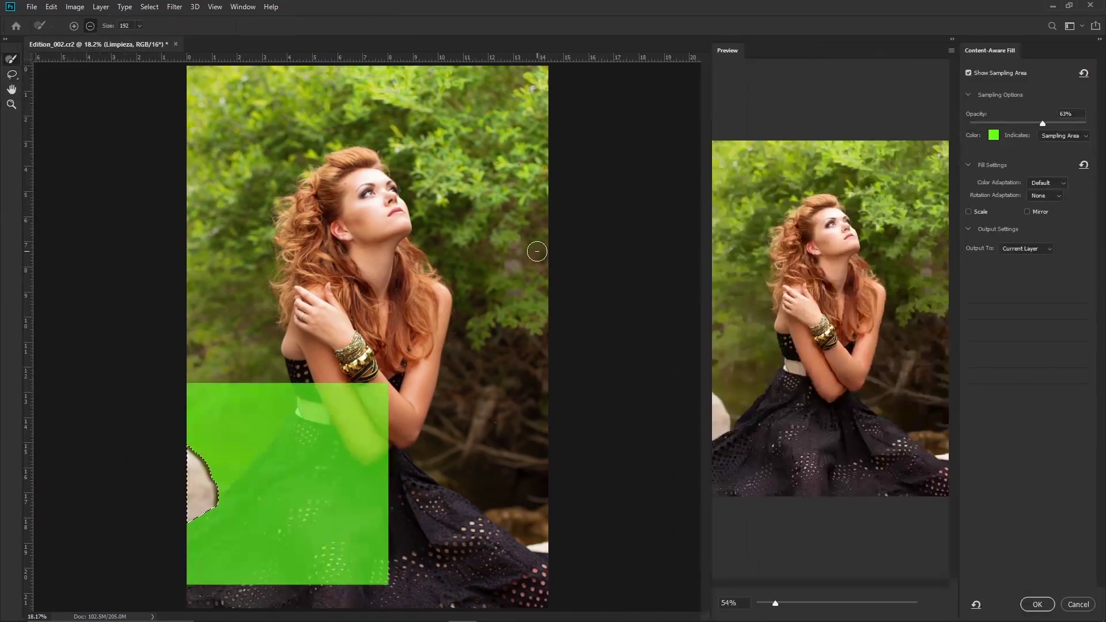
mouse_move(245, 498)
left_mouse_down()
mouse_move(215, 519)
mouse_move(380, 358)
left_mouse_up()
scroll(357, 369, "up", 1)
key("bracketright")
key("bracketright")
key("bracketright")
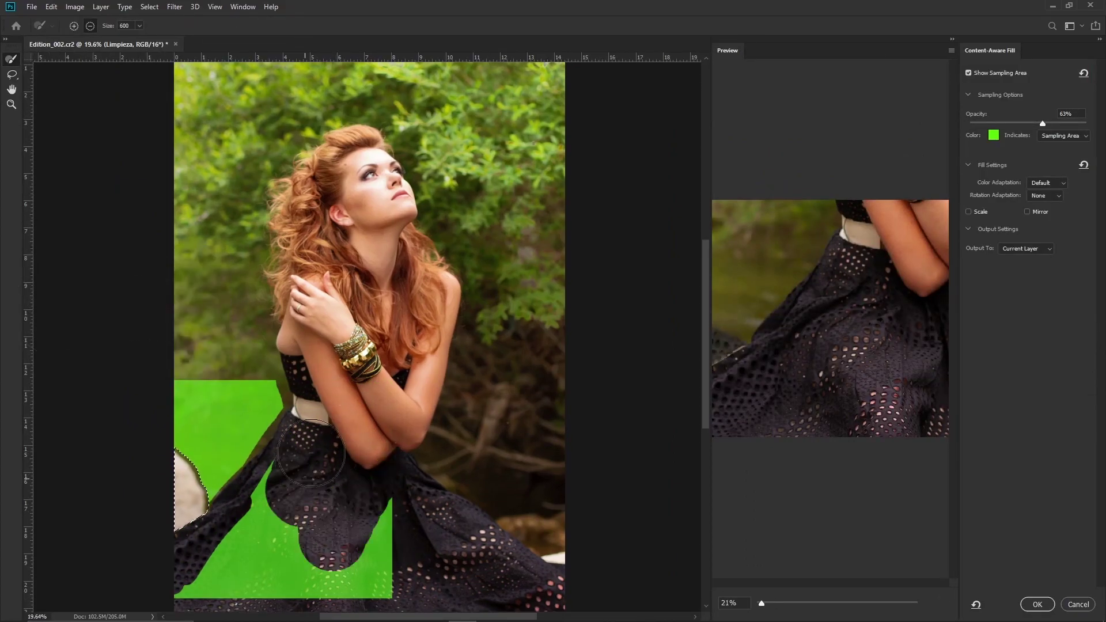
left_click_drag(242, 542, 355, 454)
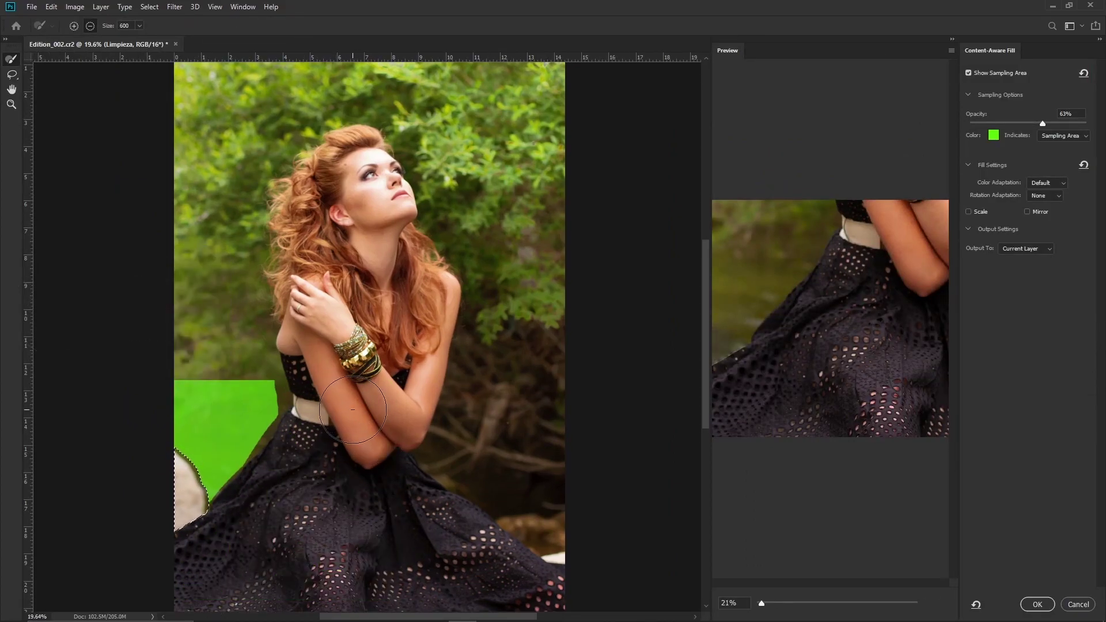
key("Return")
- Set a Clone Stamp source from the background and choose a hard round brush
scroll(275, 466, "up", 5)
key("s")
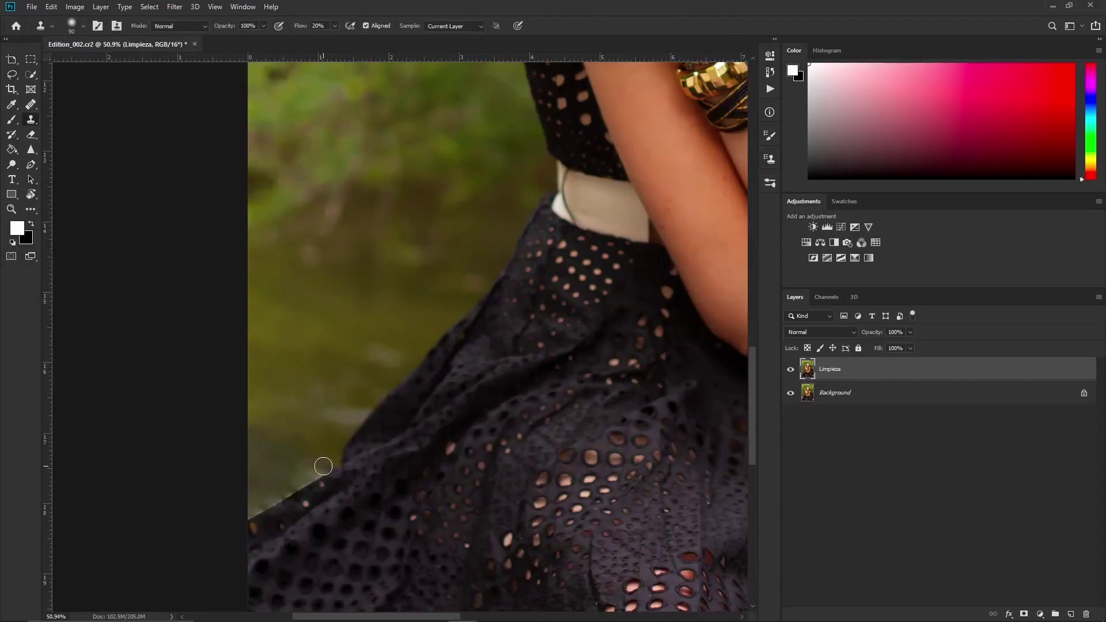
left_click(260, 489, "alt")
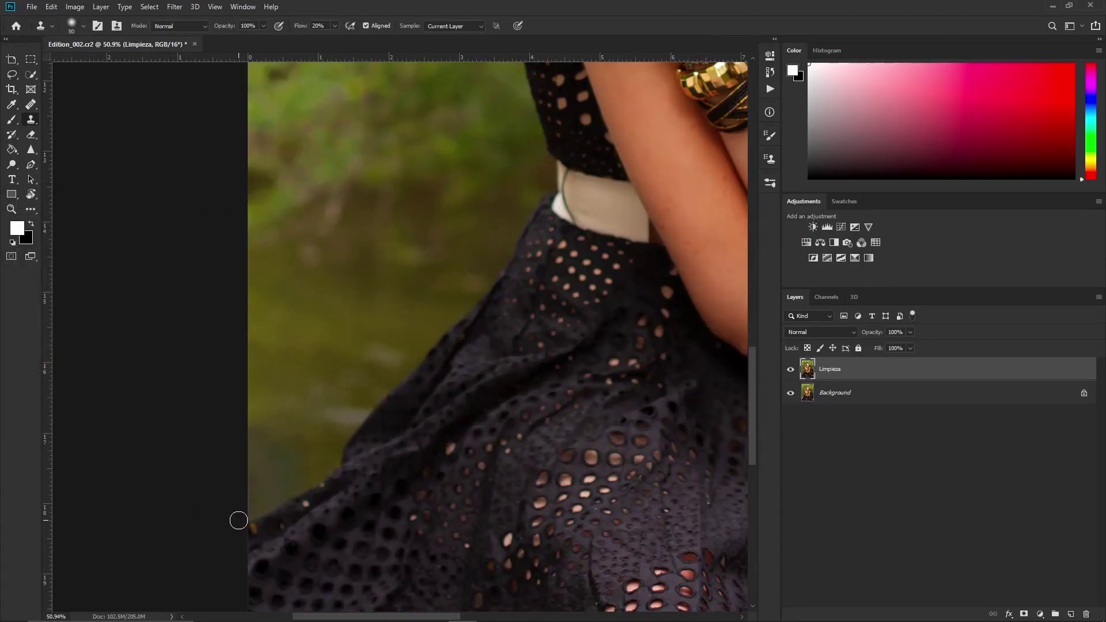
key("ctrl+0")
scroll(329, 328, "up", 5)
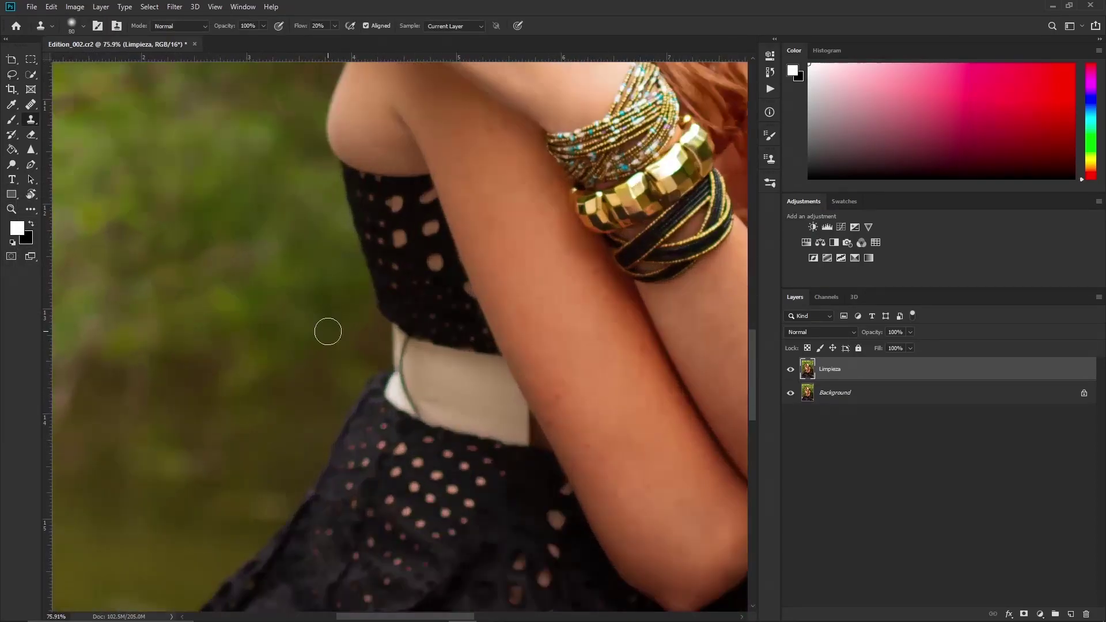
left_click(83, 26)
left_click(92, 189)
left_click(408, 358)
- Lasso the green strand beside the waistband and patch and heal it clean
key("l")
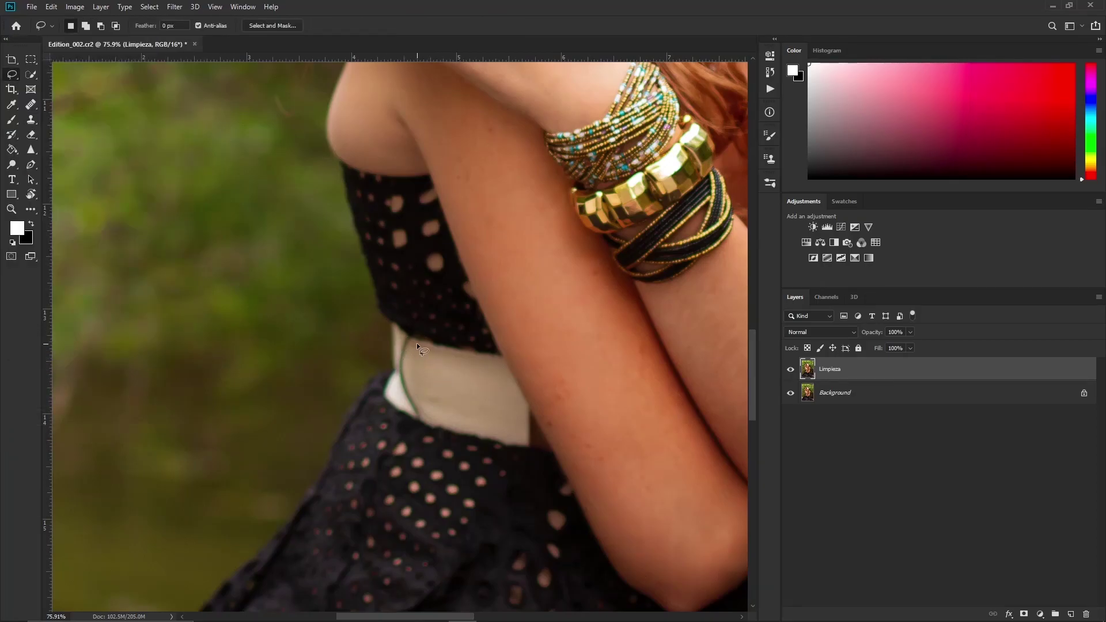
key("j")
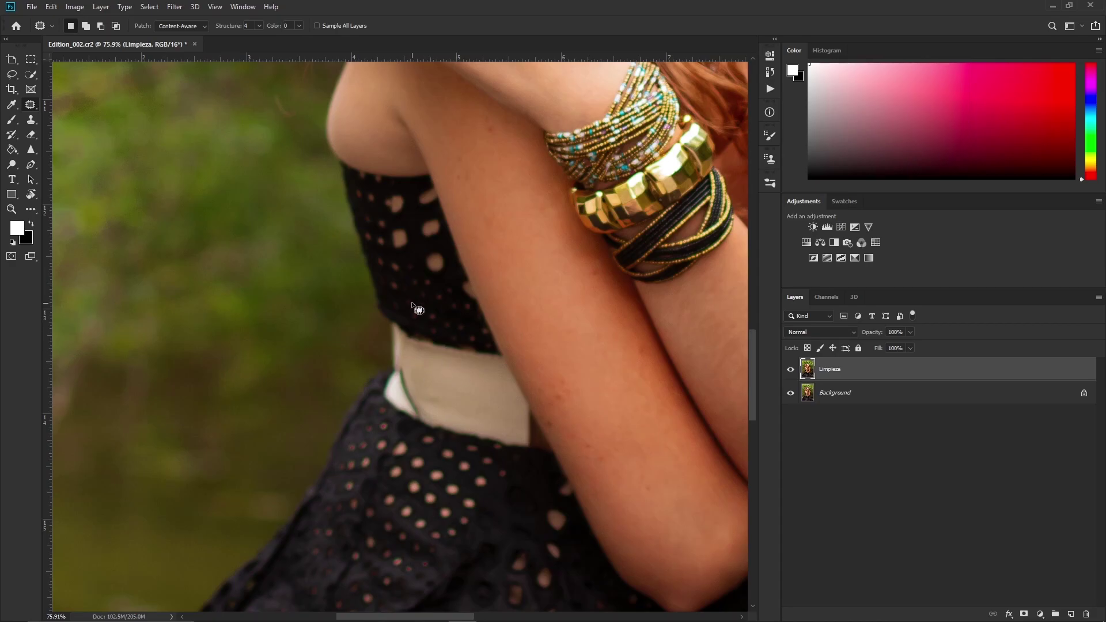
key("shift+j")
key("shift+j")
key("shift+j")
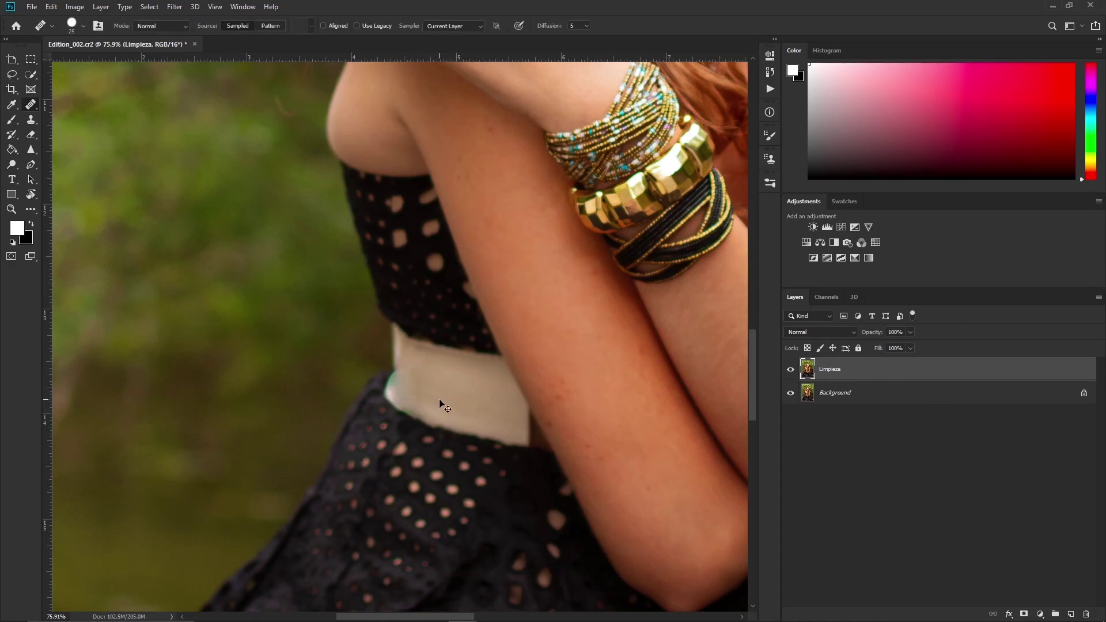
key("l")
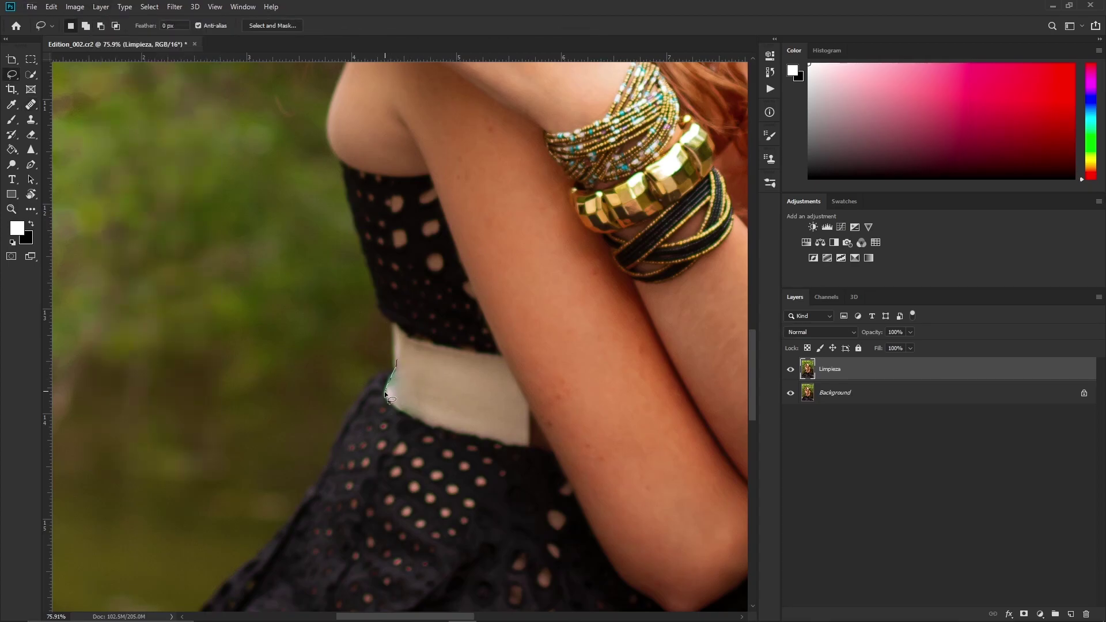
left_click_drag(390, 381, 394, 405)
key("shift+j")
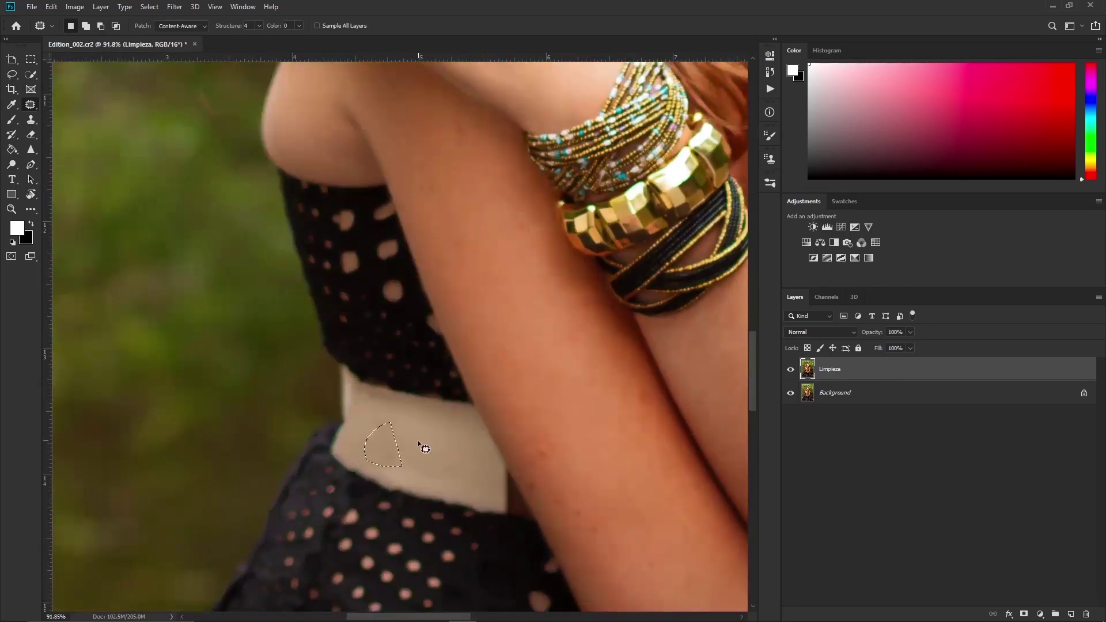
key("shift+j")
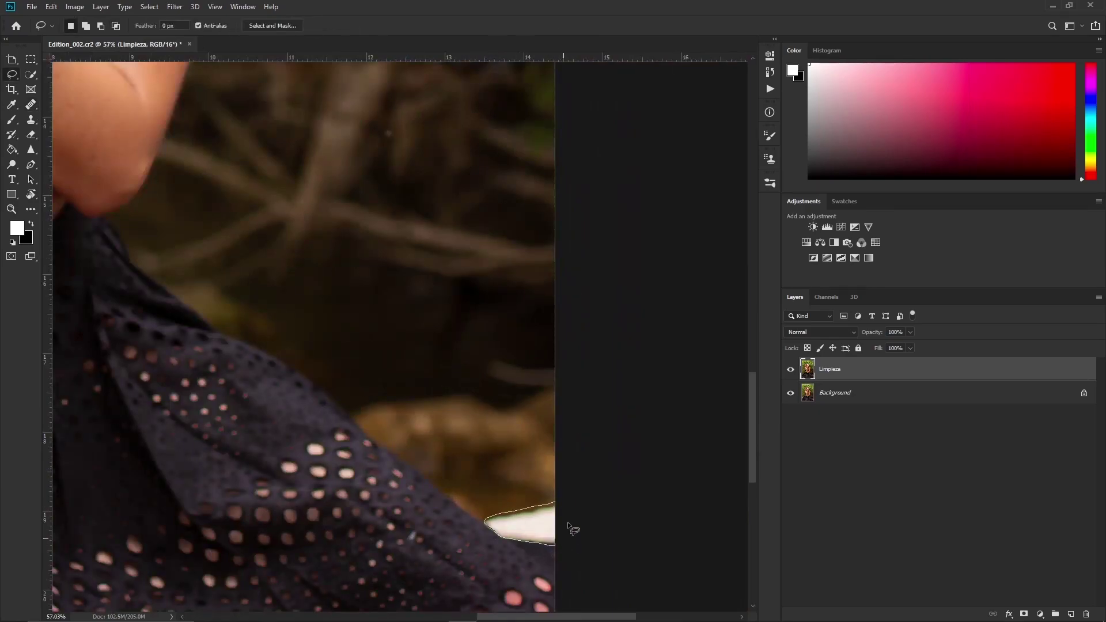
- Content-aware fill the white patch at the skirt's lower-right edge, adjusting the sampling area
left_click_drag(572, 529, 571, 507)
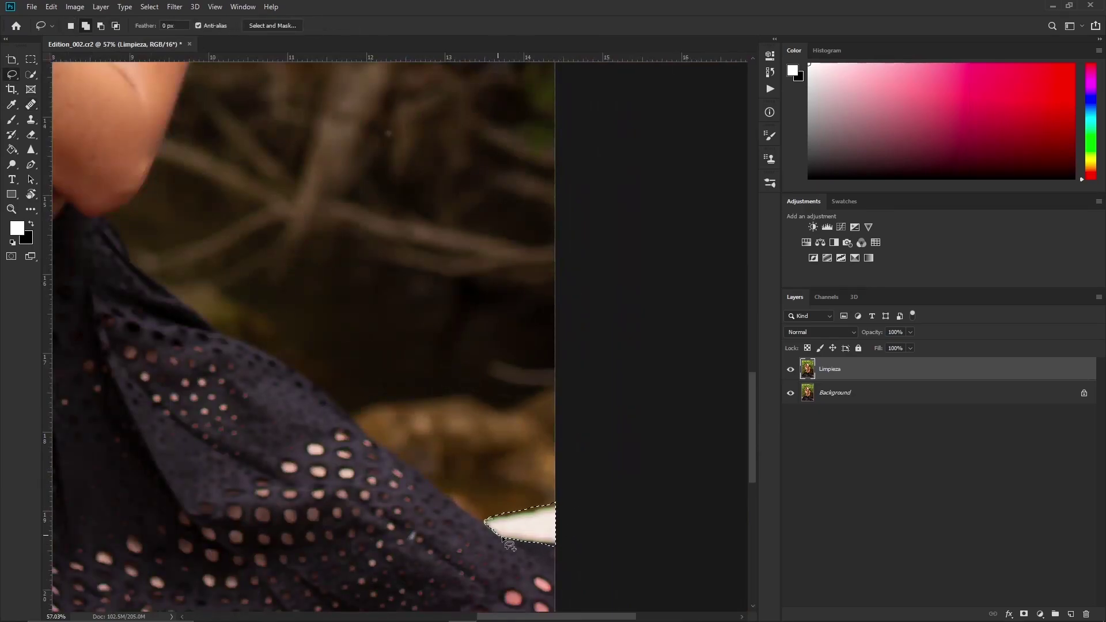
left_click(51, 6)
left_click(86, 190)
left_click_drag(311, 356, 495, 570)
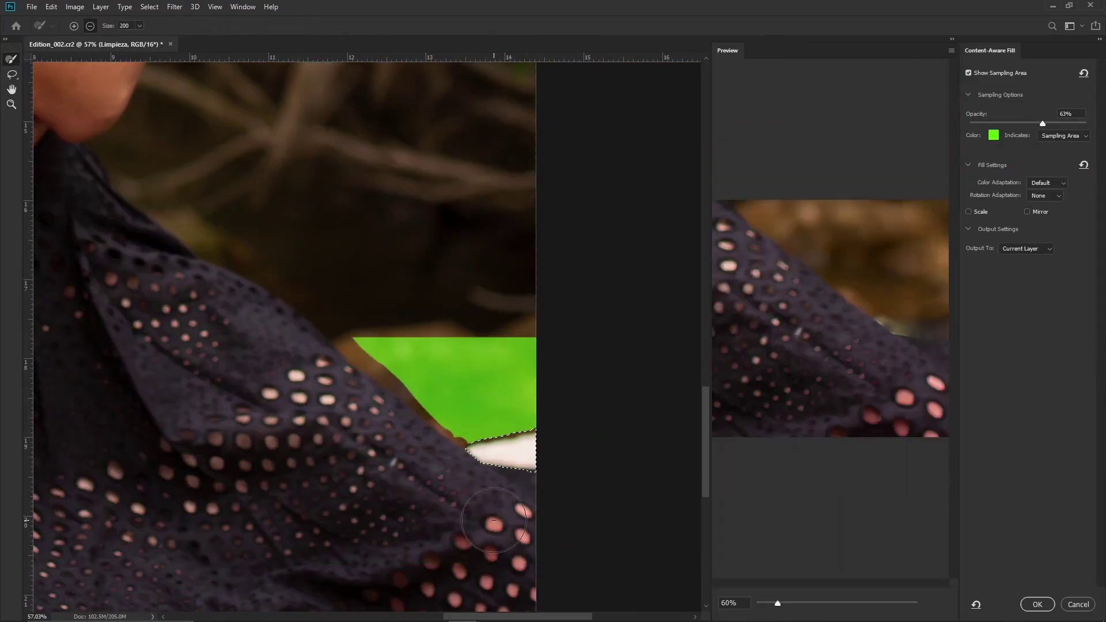
mouse_move(495, 323)
left_mouse_down()
mouse_move(432, 316)
mouse_move(369, 334)
left_mouse_up()
key("Return")
key("ctrl+d")
- Patch the skirt's fabric edge with nearby pixels
key("j")
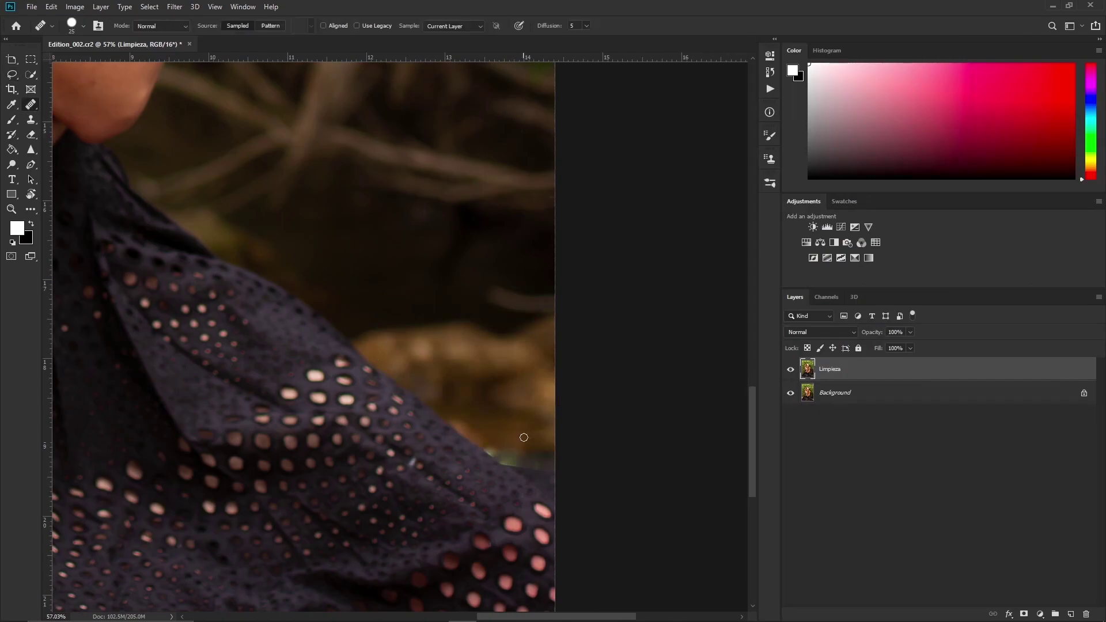
key("shift+j")
mouse_move(554, 471)
left_mouse_down()
mouse_move(553, 438)
mouse_move(536, 417)
left_mouse_up()
key("ctrl+d")
scroll(506, 413, "up", 5)
key("shift+j")
key("shift+j")
key("shift+j")
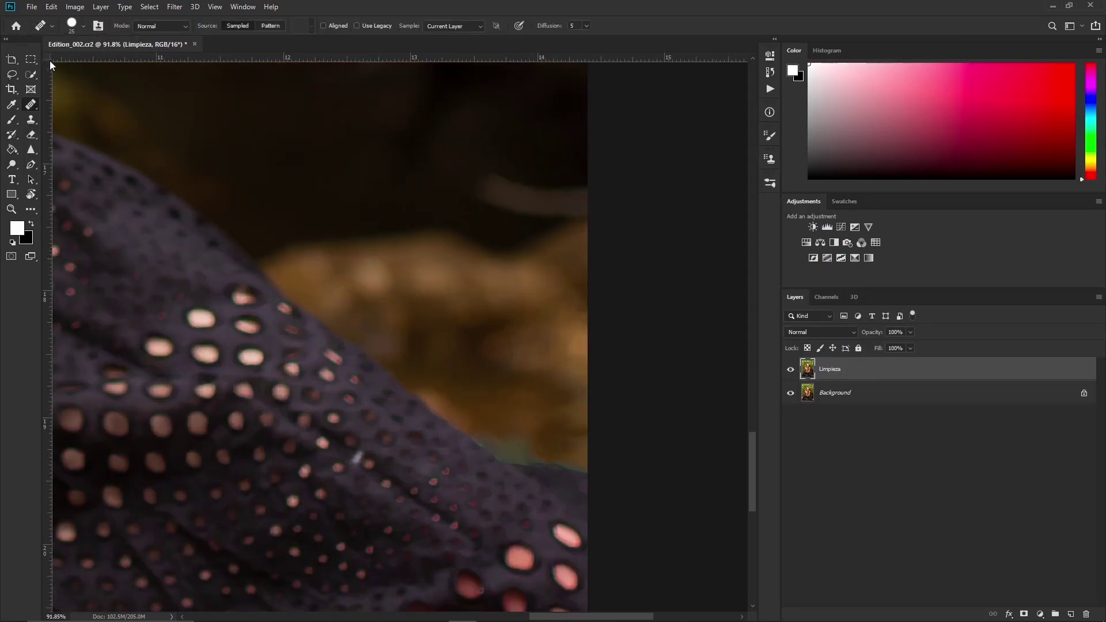
- Review Healing Brush and Clone Stamp brush settings, enlarging the brush to 70
left_click(71, 25)
key("Escape")
left_click(80, 29)
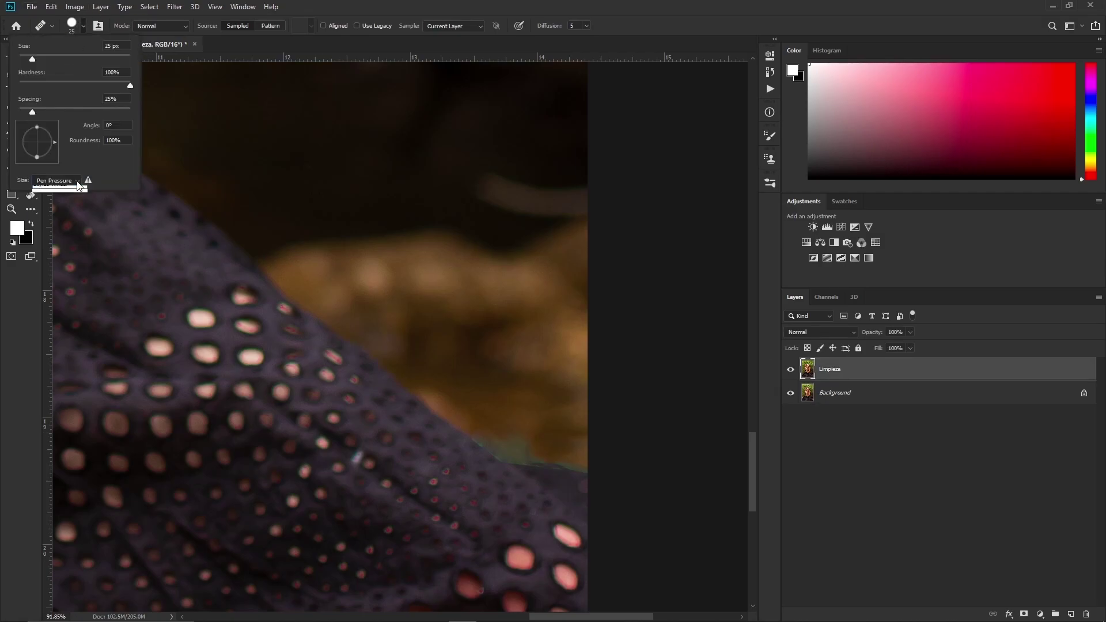
key("Escape")
right_click(32, 105)
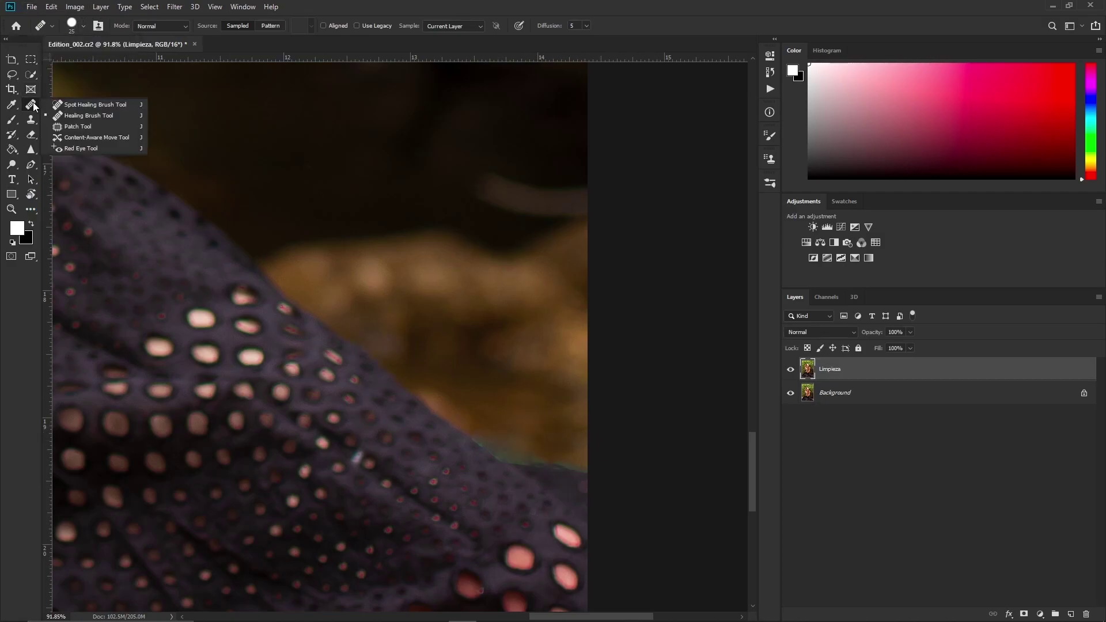
left_click(31, 119)
left_click(71, 25)
key("Escape")
left_click(98, 26)
left_click(769, 137)
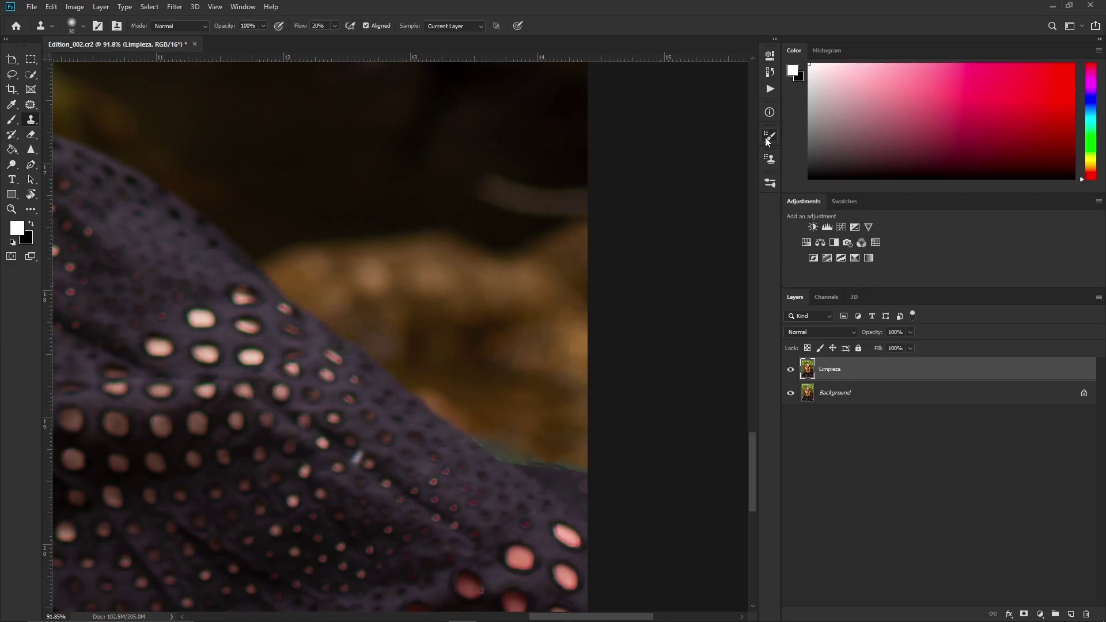
right_click(150, 90)
key("Escape")
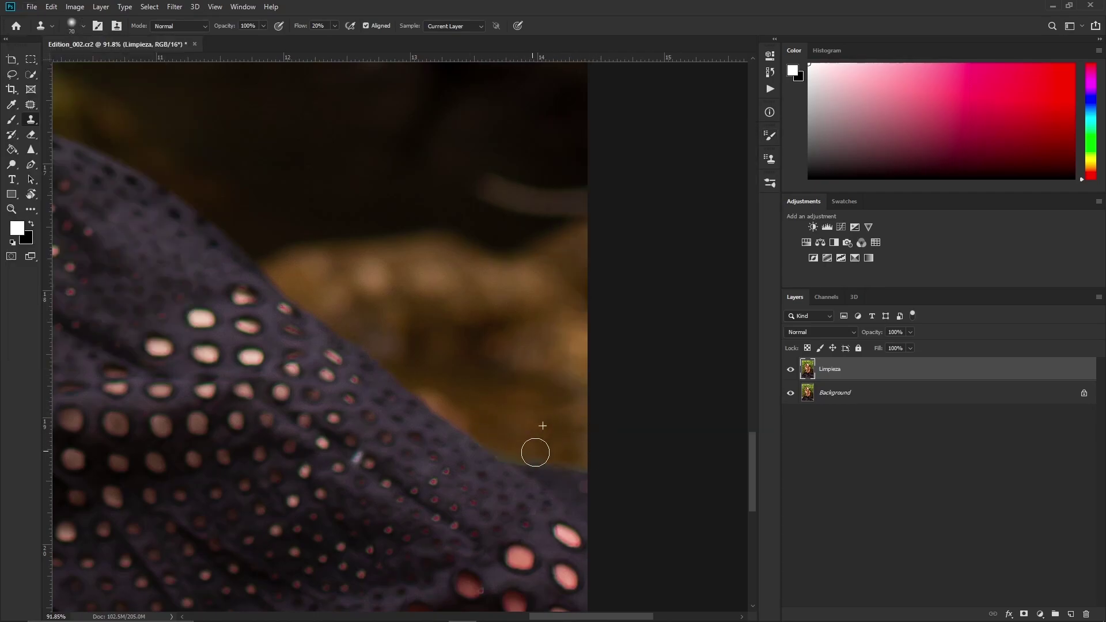
- Touch up another spot on the skirt's edge with healing and cloning, then fit the photo
key("l")
mouse_move(593, 476)
left_mouse_down()
mouse_move(555, 473)
mouse_move(591, 455)
left_mouse_up()
key("ctrl+d")
key("j")
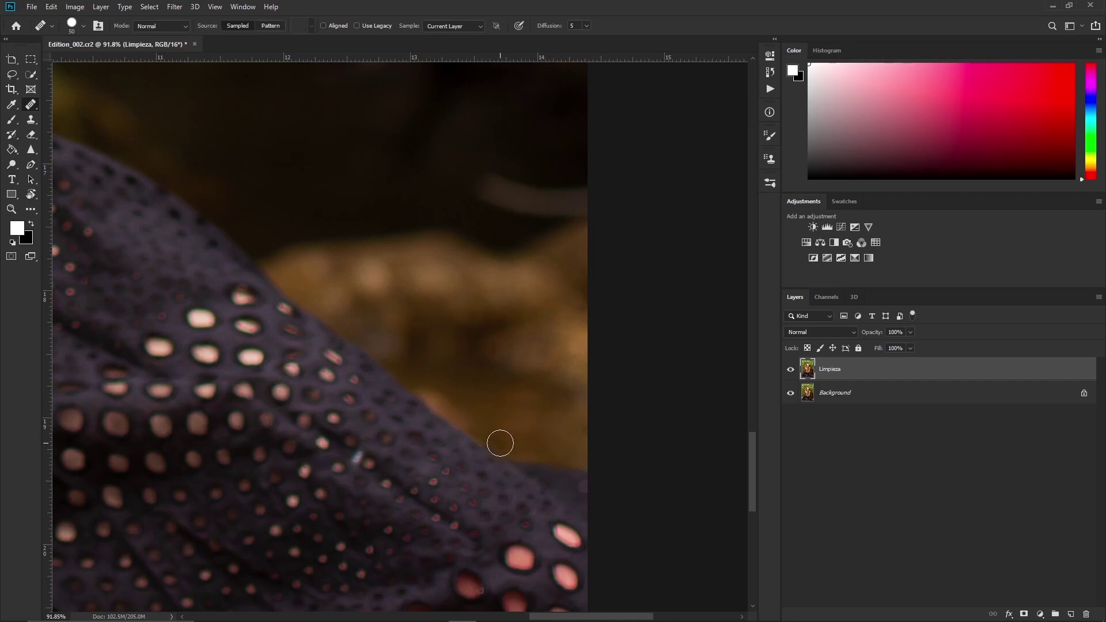
scroll(502, 439, "up", 5)
key("s")
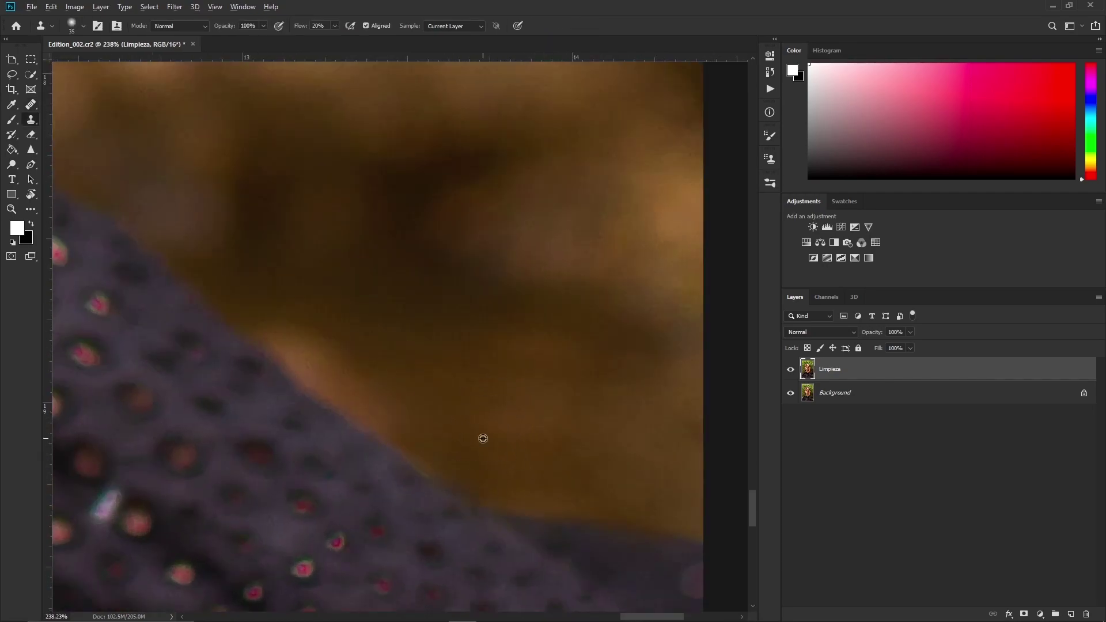
scroll(442, 413, "down", 10)
scroll(600, 449, "up", 6)
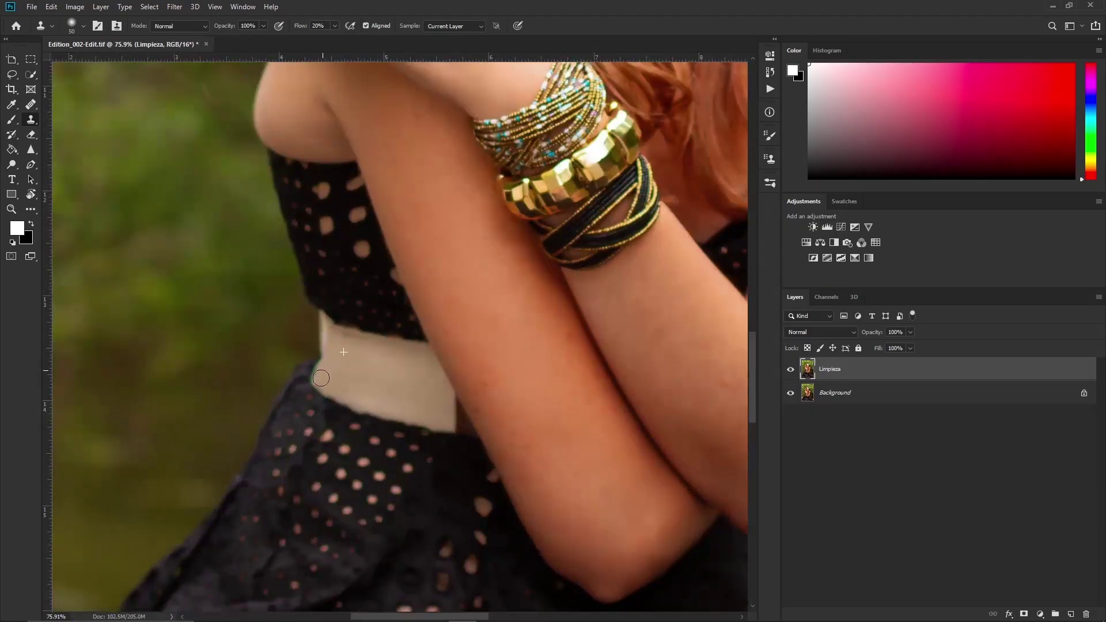
scroll(321, 377, "up", 5)
scroll(521, 198, "up", 5)
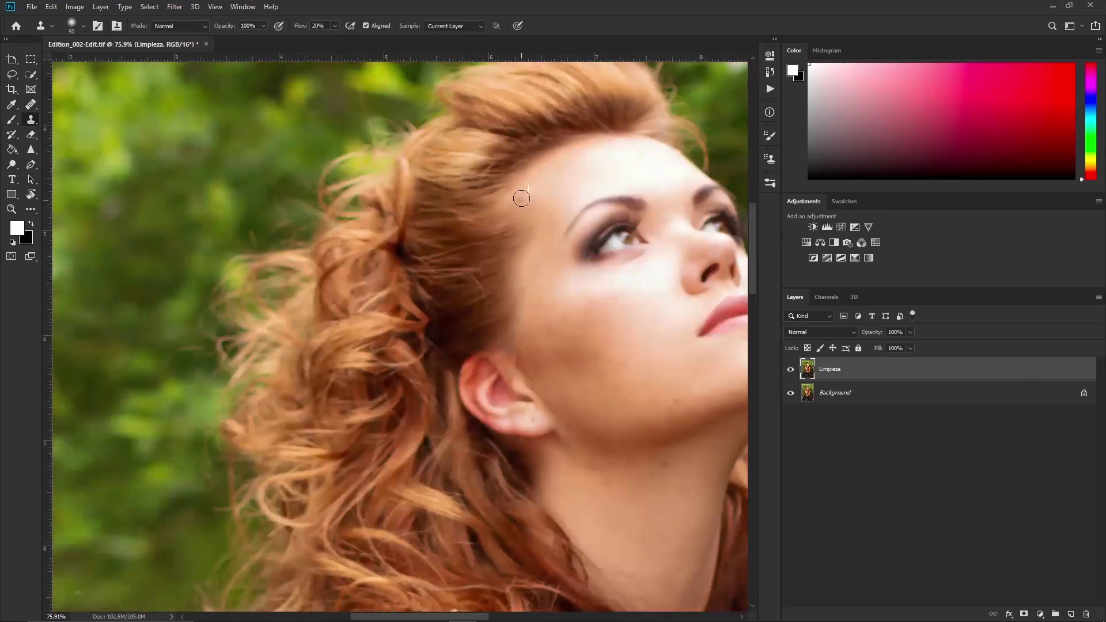
key("ctrl+0")
- Stamp visible layers into a new merged layer and open Liquify with a 1200 brush
key("ctrl+shift+alt+e")
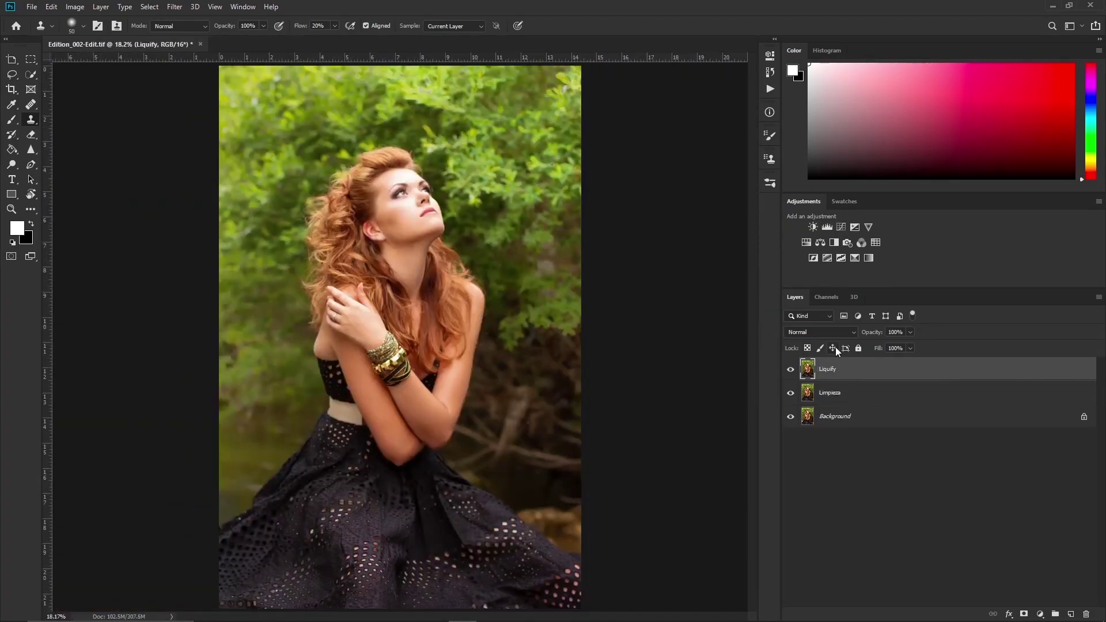
key("ctrl+shift+x")
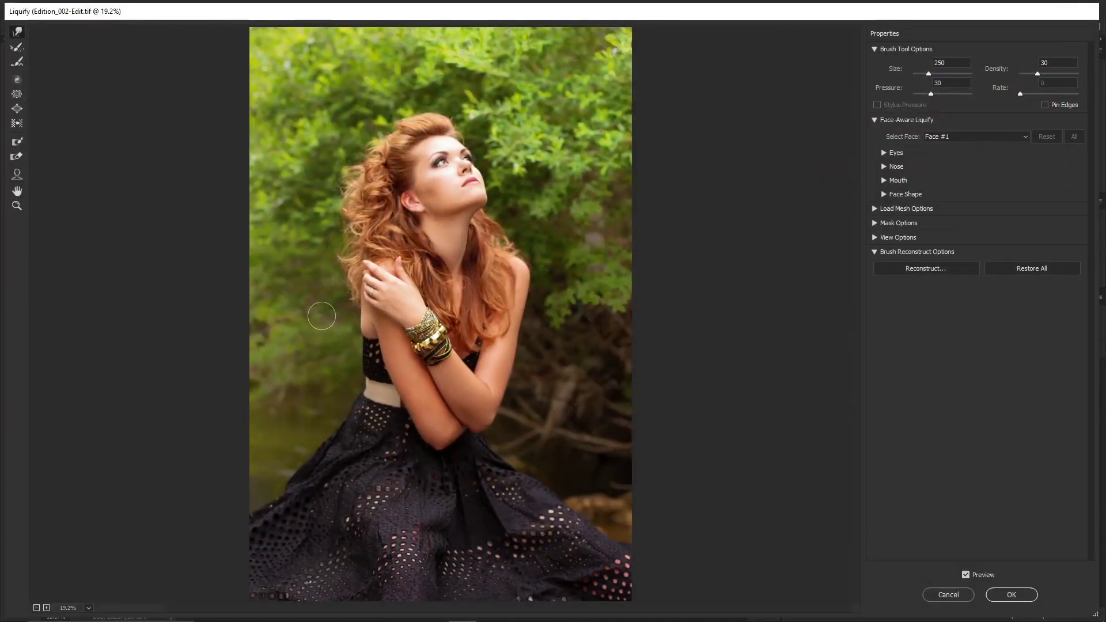
key("bracketright")
key("bracketright")
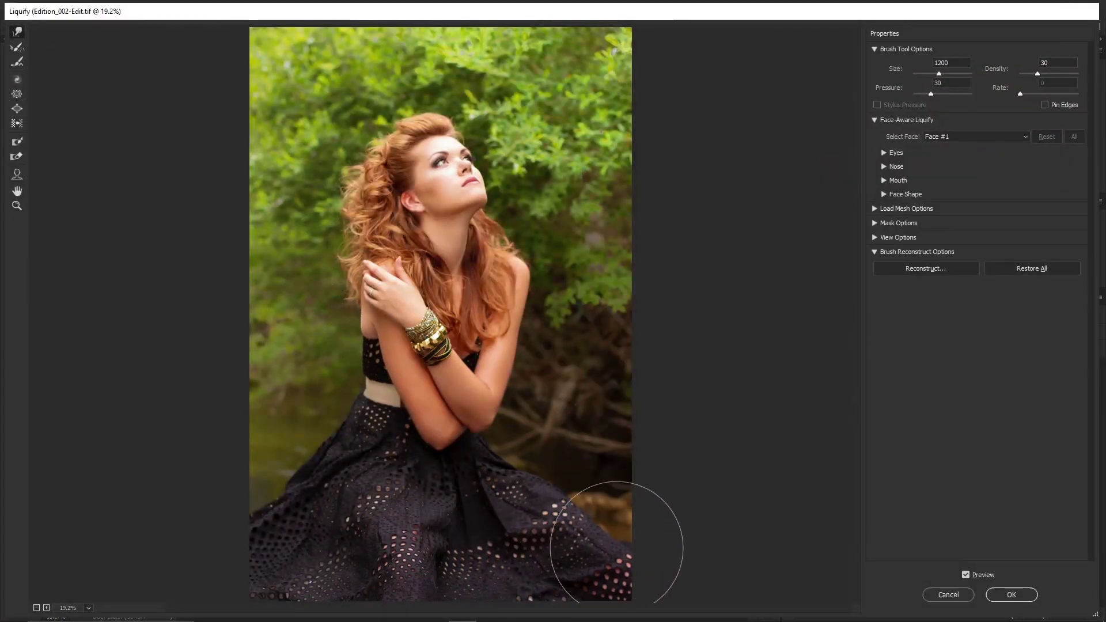
key("bracketleft")
key("bracketleft")
key("bracketleft")
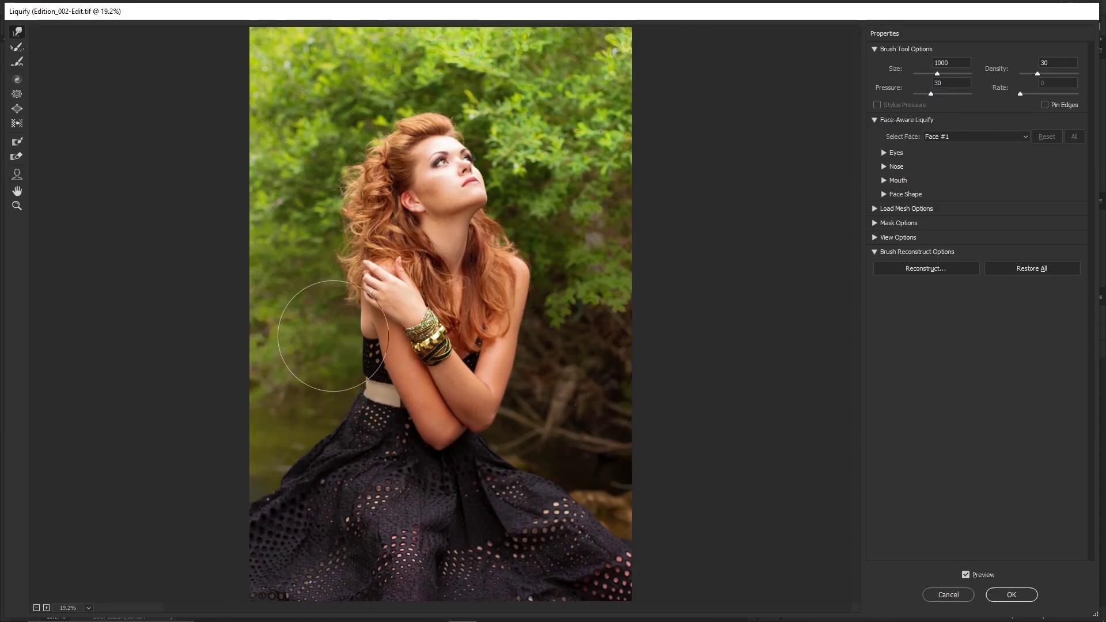
- Reshape the skirt's edges with the Forward Warp brush at varying sizes and apply Liquify
key("bracketleft")
key("bracketleft")
key("bracketleft")
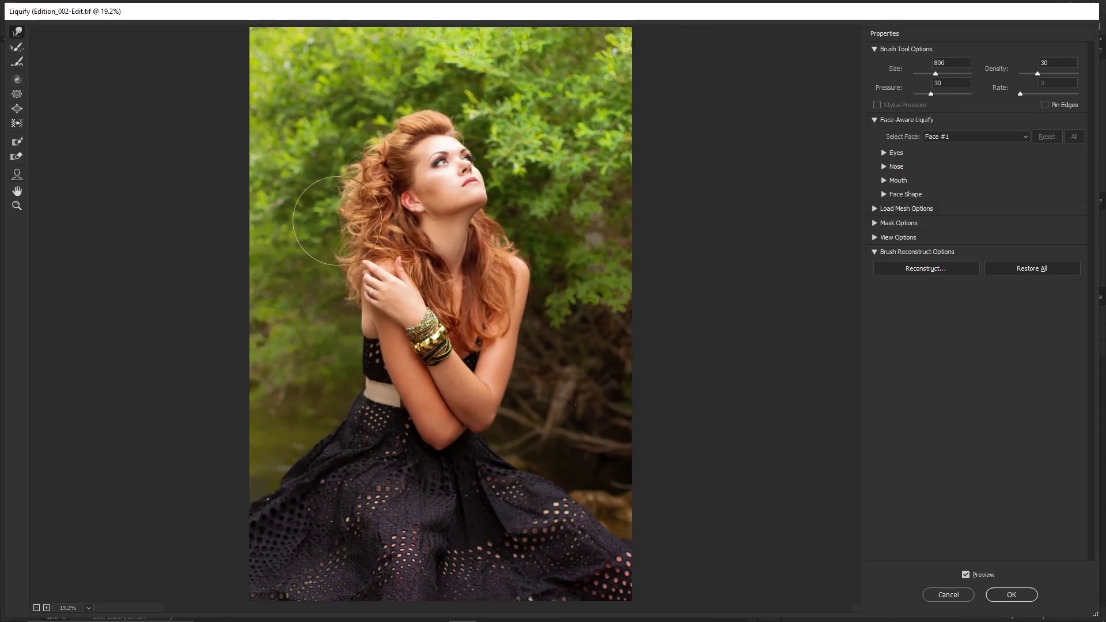
key("bracketleft")
key("bracketleft")
key("bracketleft")
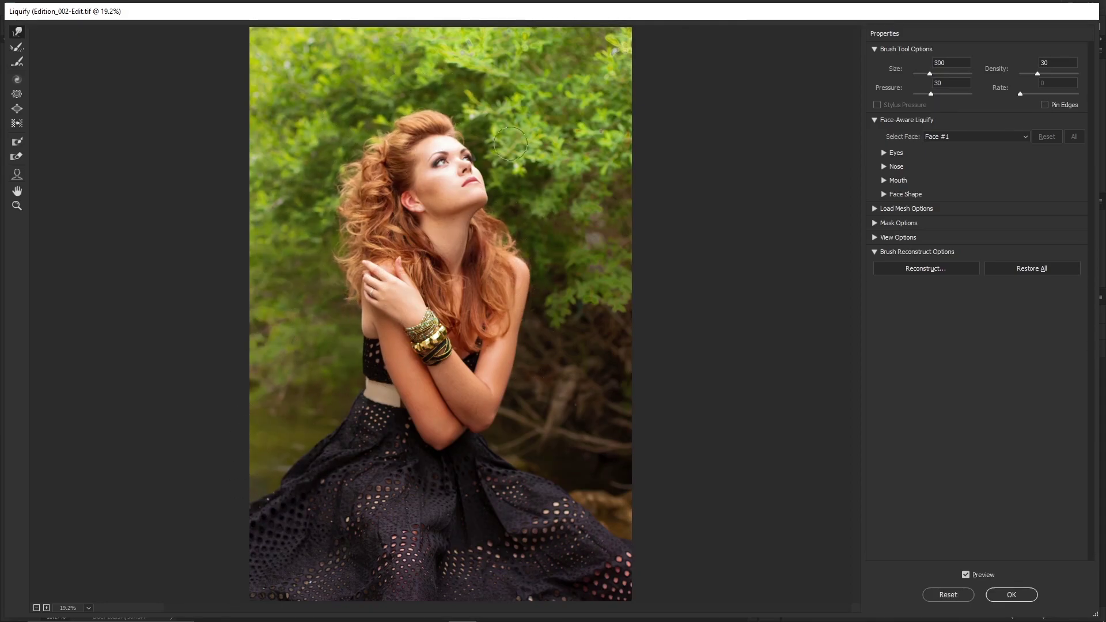
key("bracketright")
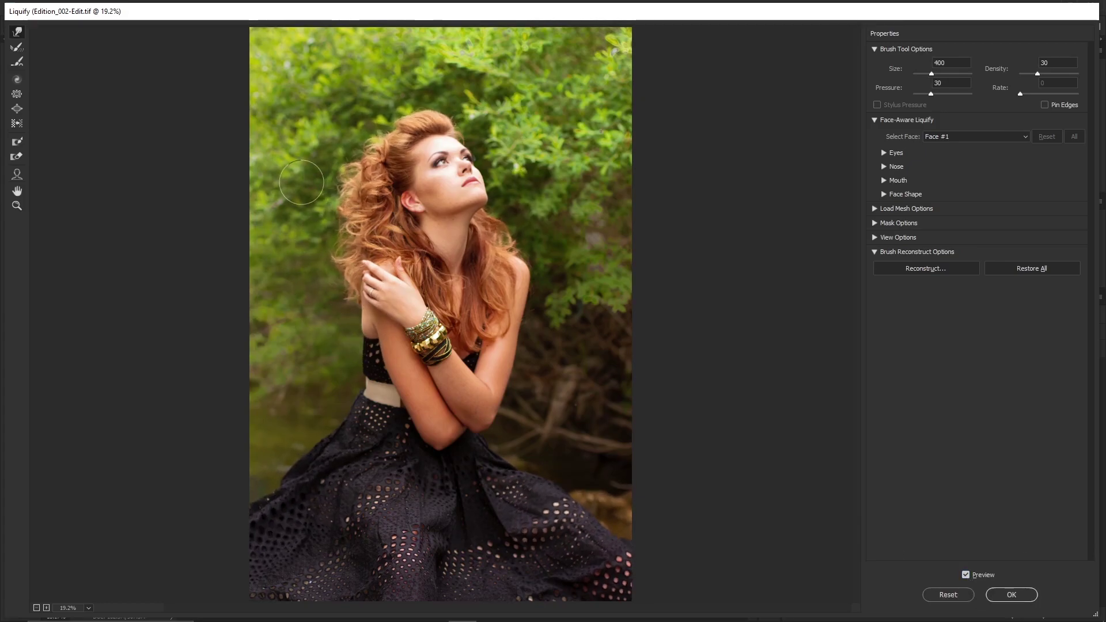
key("bracketright")
key("bracketright")
key("bracketright")
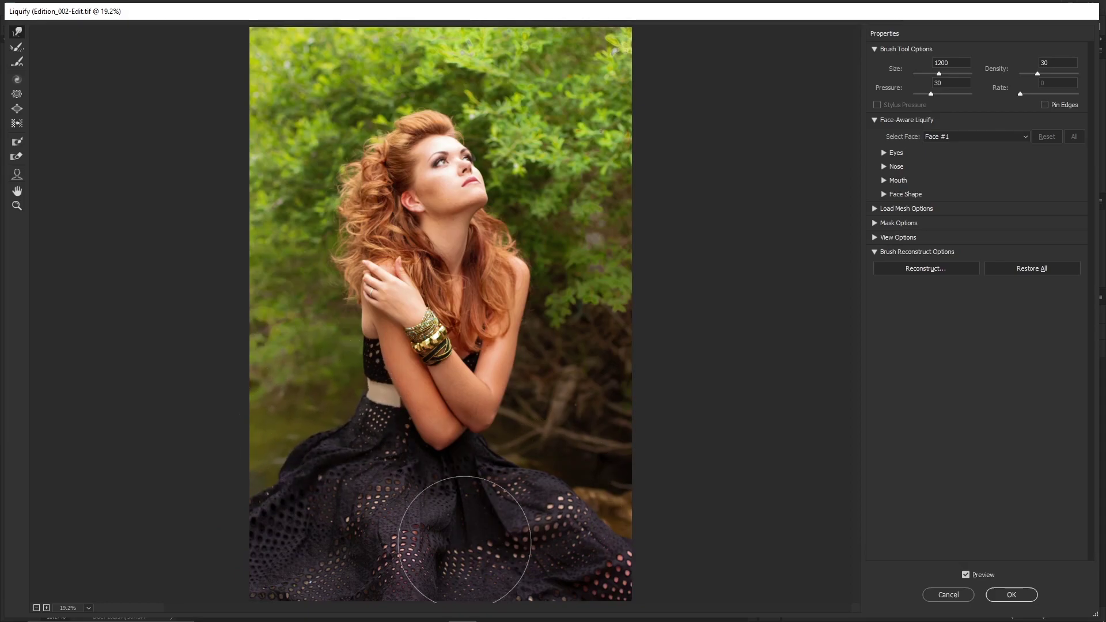
key("bracketleft")
key("bracketleft")
key("bracketleft")
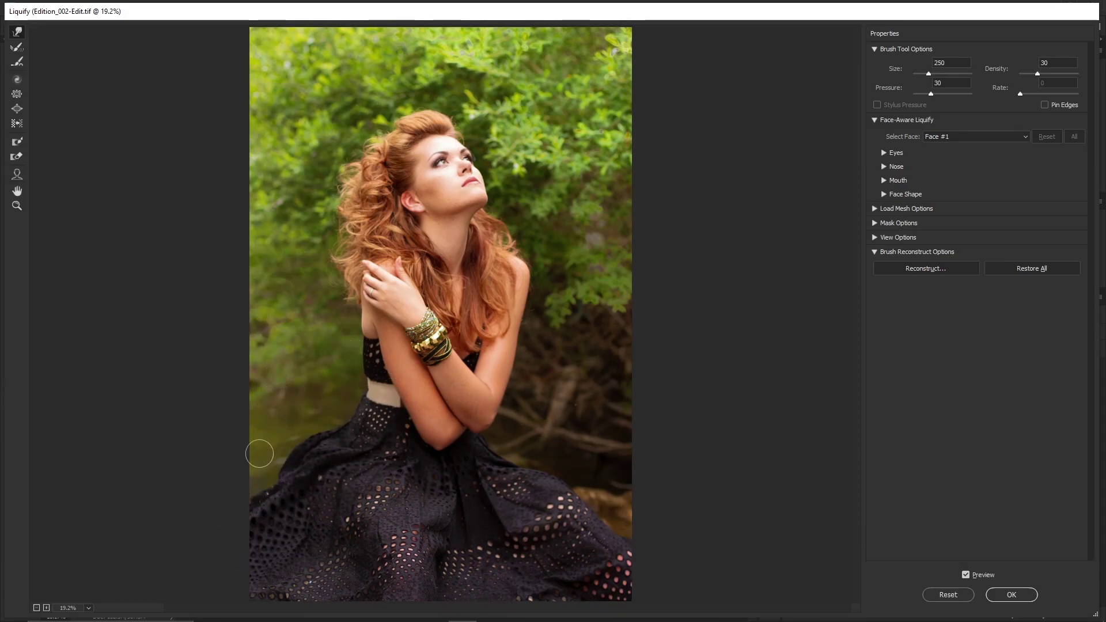
key("bracketright")
key("bracketright")
key("bracketright")
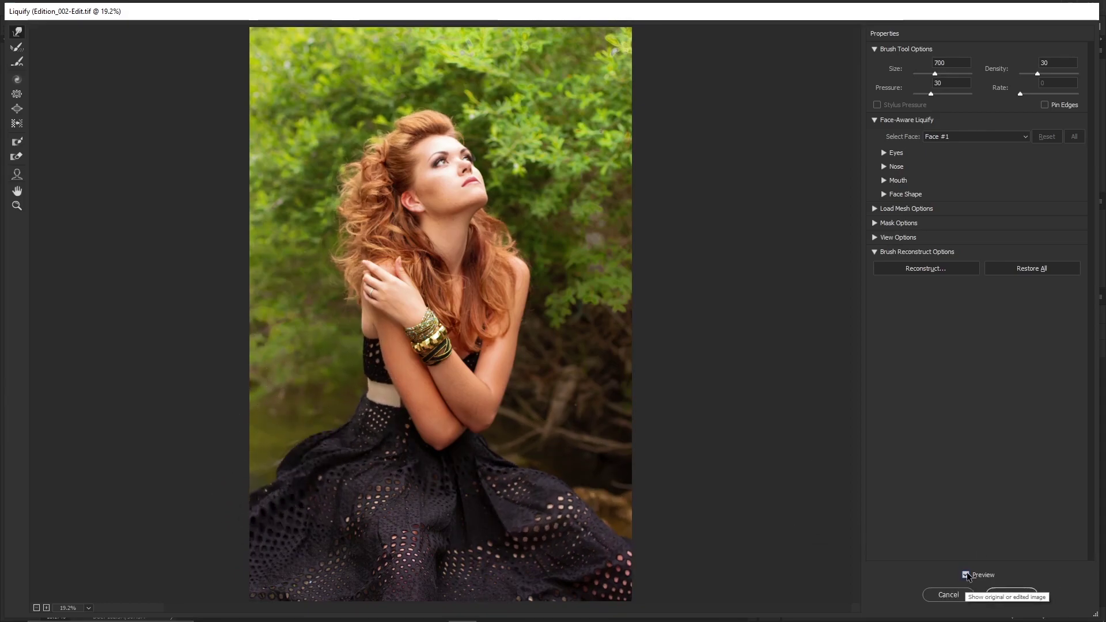
left_click(1012, 595)
scroll(288, 429, "up", 3)
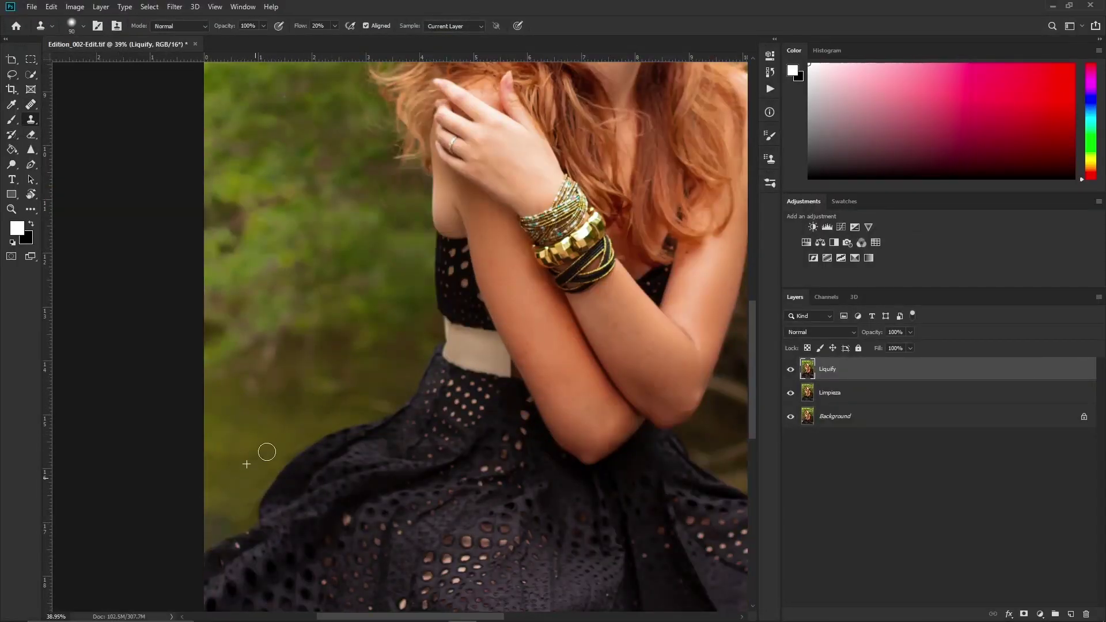
- Run the RF 4px frequency separation action to create the FS - 4px - Retrato Aberto group
scroll(243, 445, "down", 3)
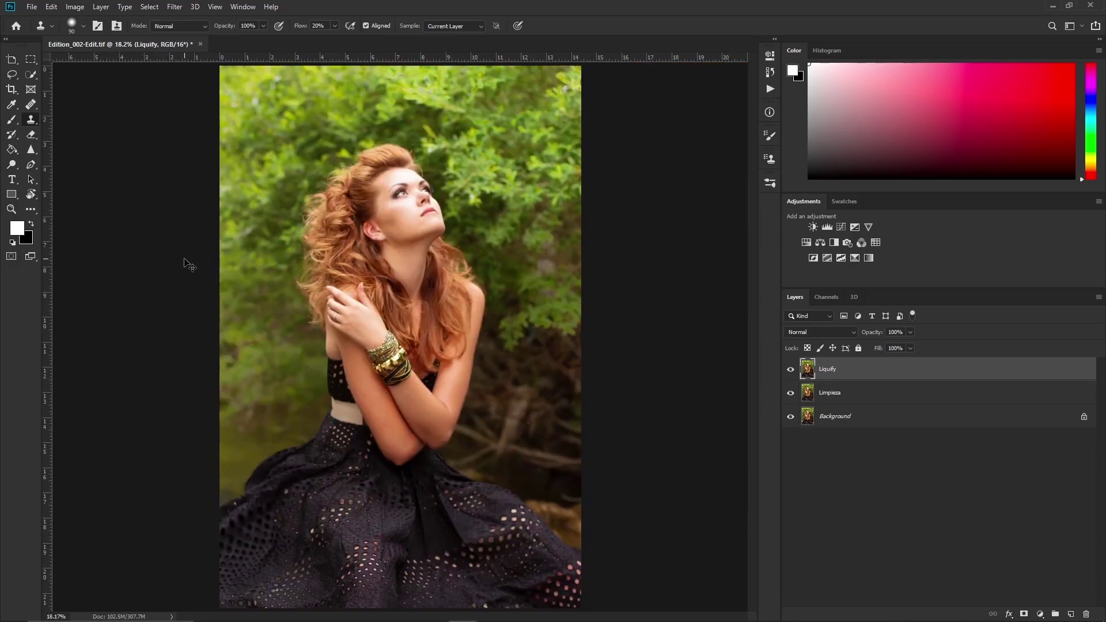
left_click(770, 89)
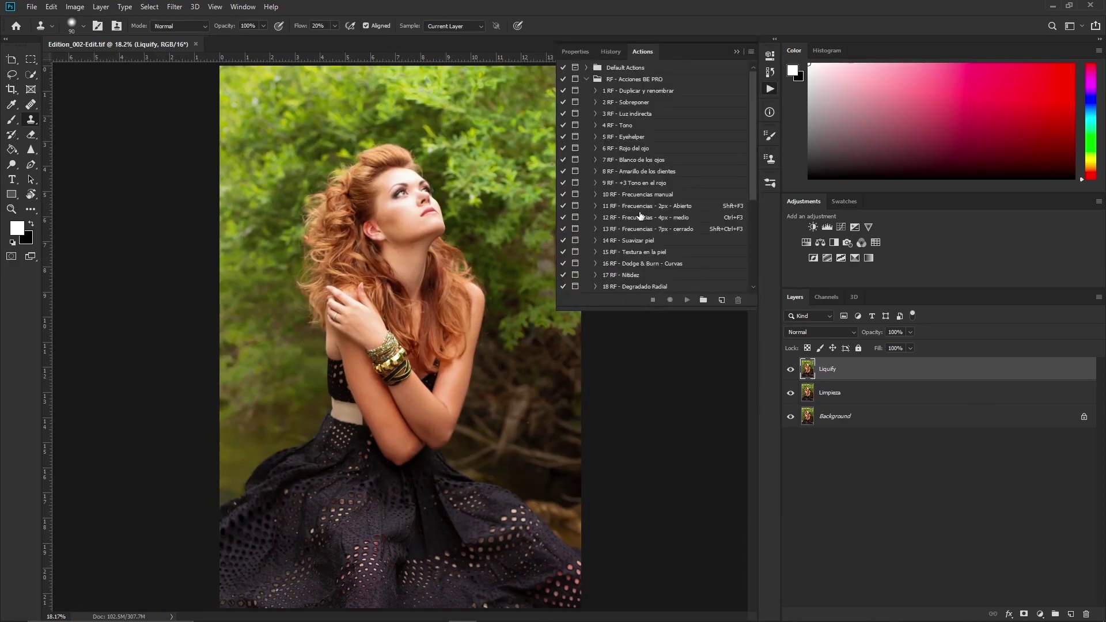
key("ctrl+F3")
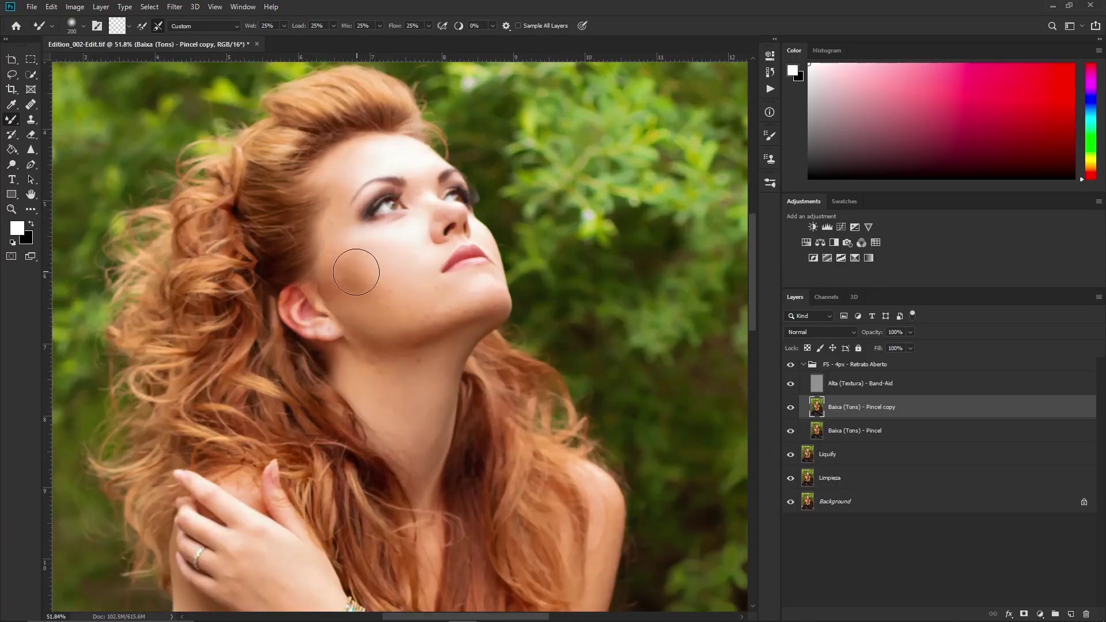
- Smooth the left cheek skin with the Mixer Brush on the low-frequency copy
key("bracketleft")
key("bracketleft")
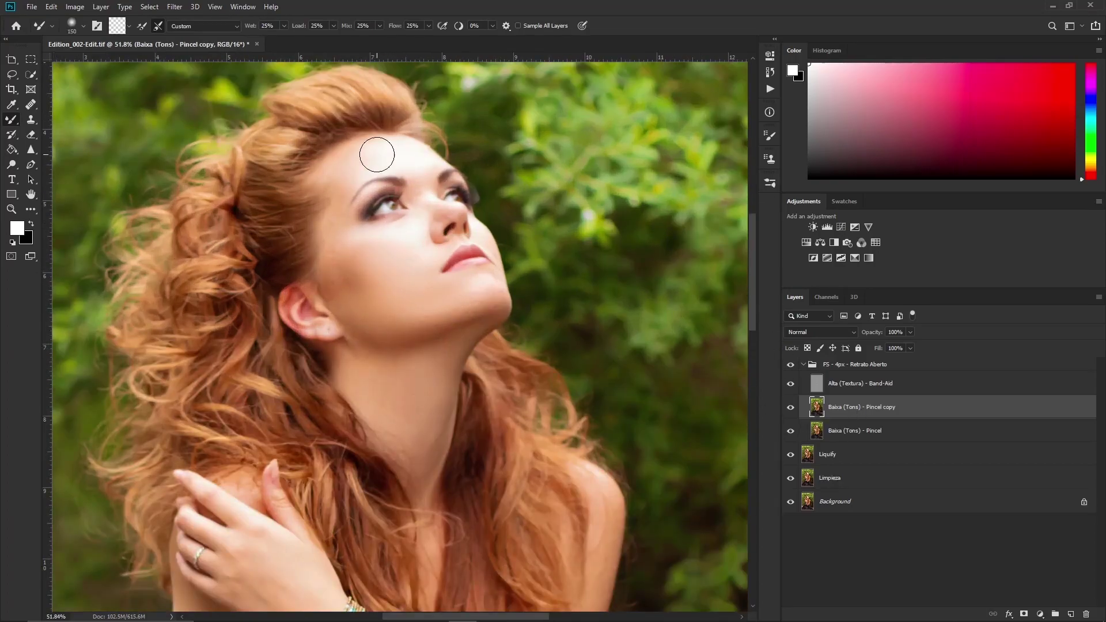
left_click_drag(350, 277, 381, 253)
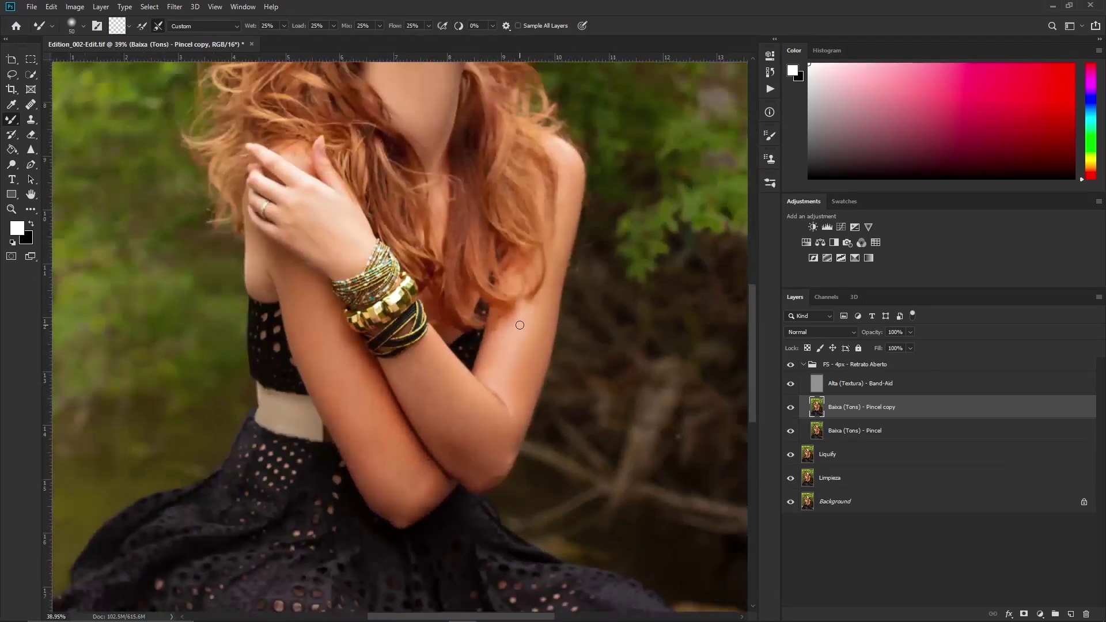
key("bracketright")
key("bracketright")
key("bracketright")
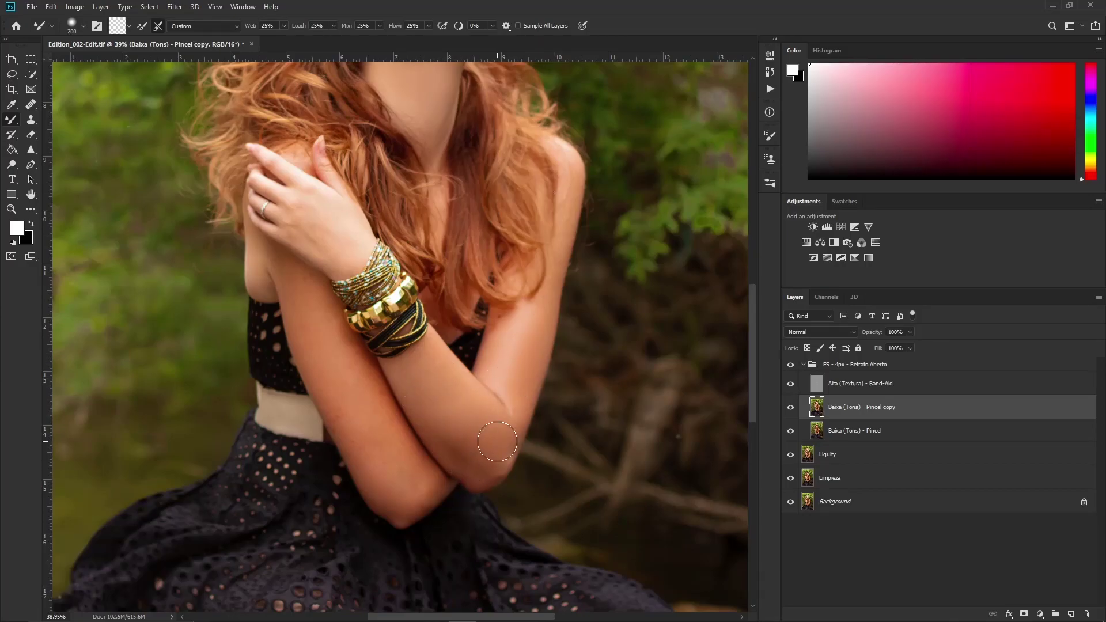
key("bracketleft")
- Switch to the Liquify layer and the healing tool, then hide the frequency separation group to compare
scroll(302, 343, "up", 3)
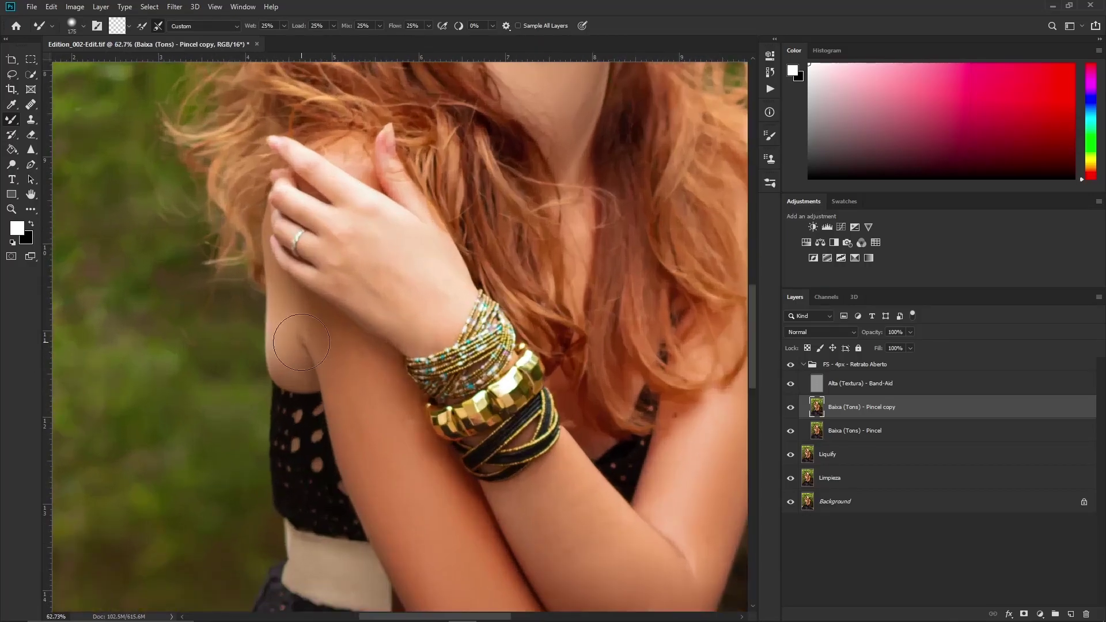
key("alt+bracketleft")
key("alt+bracketleft")
key("s")
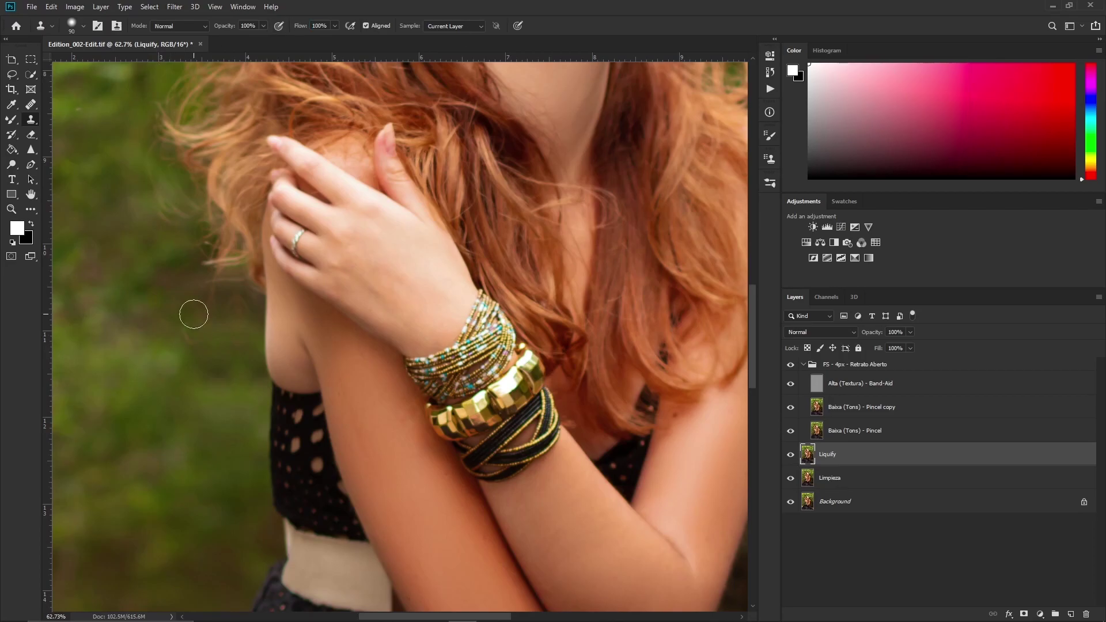
key("j")
left_click(791, 365)
- Show the frequency separation group again and make the tone copy layer active for the Mixer Brush
left_click(791, 365)
key("alt+bracketright")
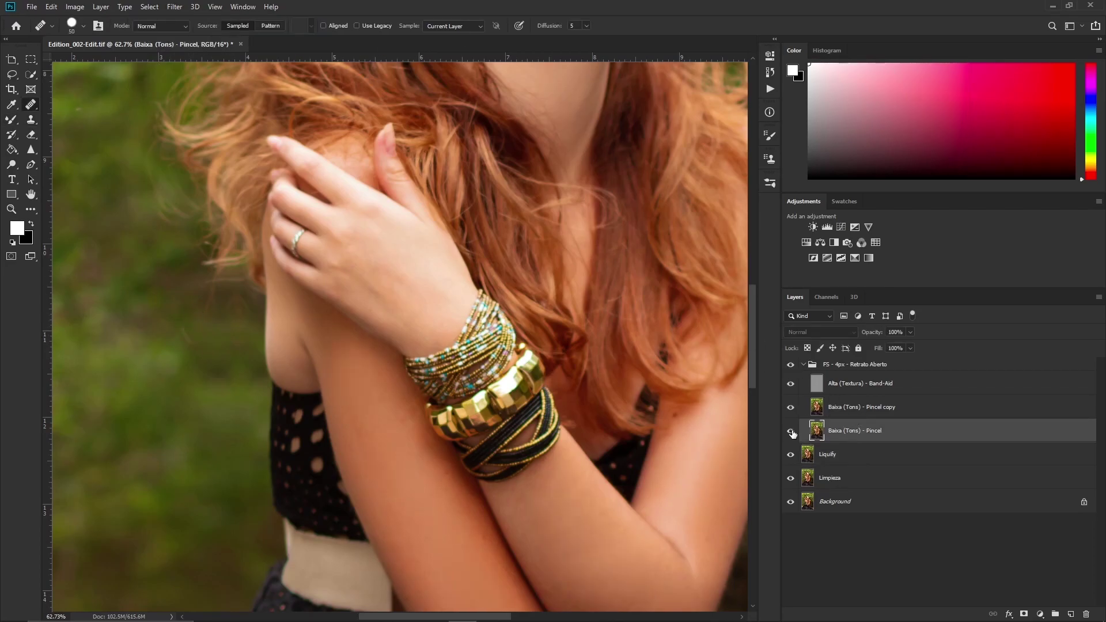
left_click(851, 409)
key("b")
right_click(395, 247)
key("Escape")
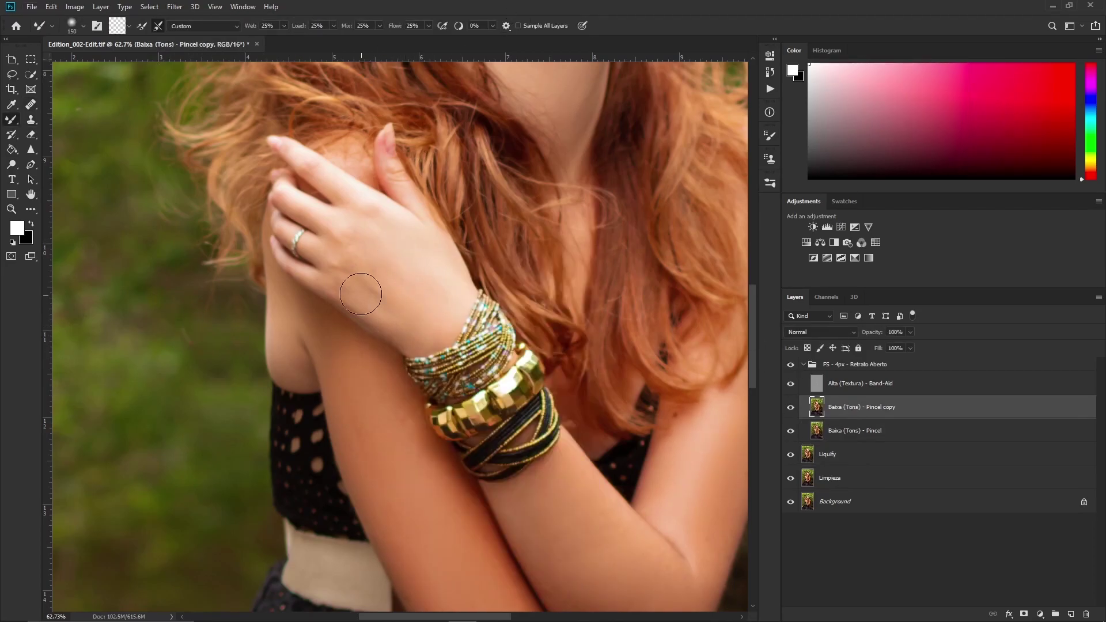
- Keep blending the face and neck skin with a smaller Mixer Brush
key("bracketleft")
key("bracketleft")
key("bracketleft")
key("ctrl+0")
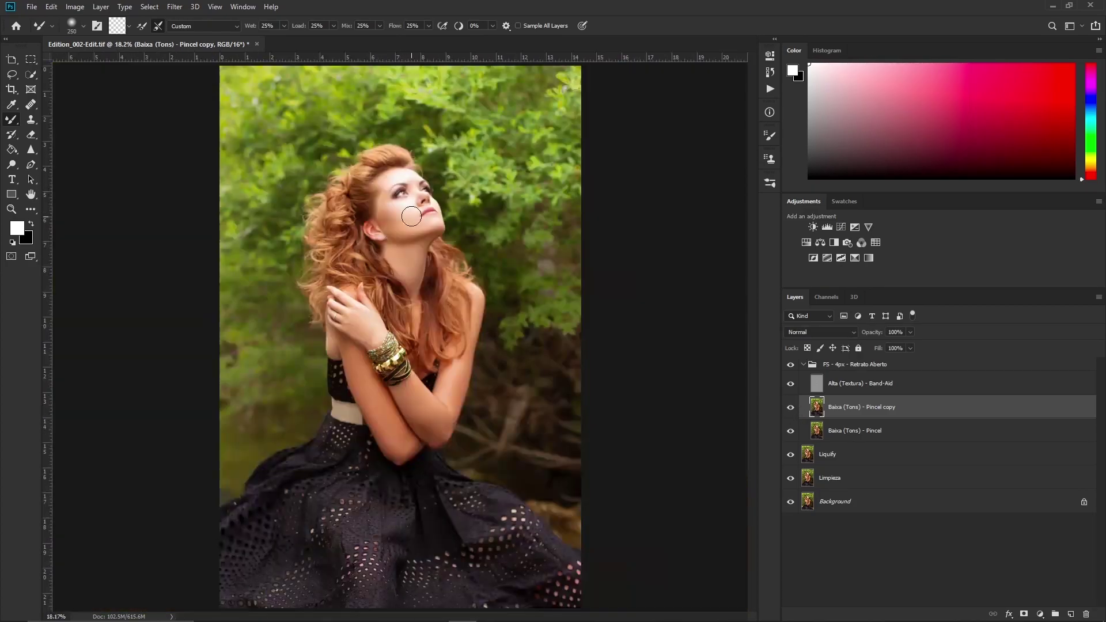
key("bracketleft")
key("bracketleft")
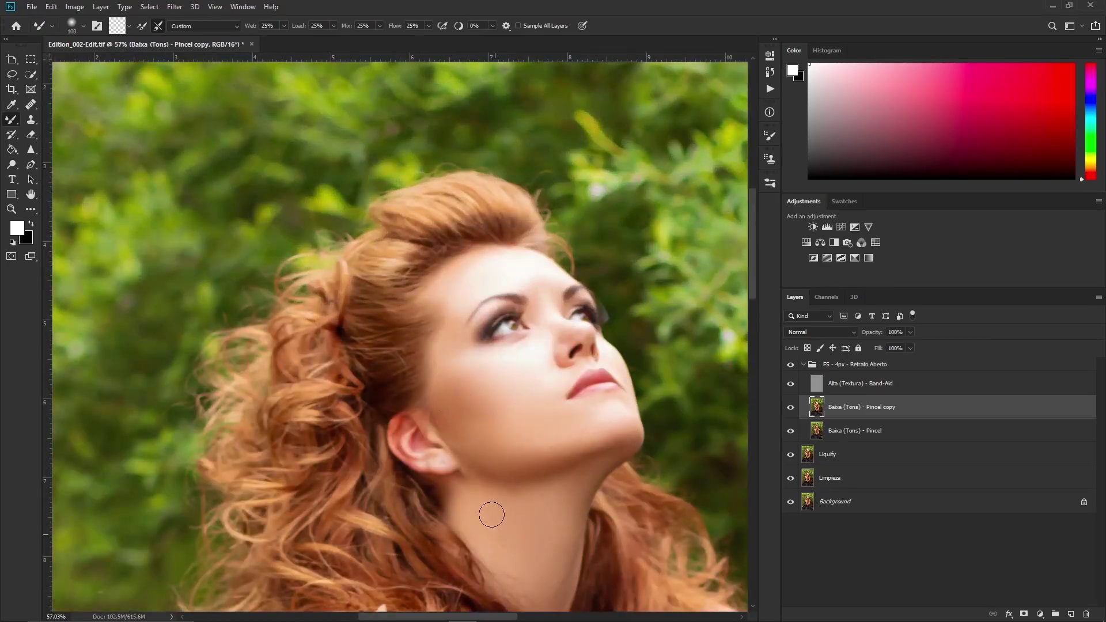
key("ctrl+0")
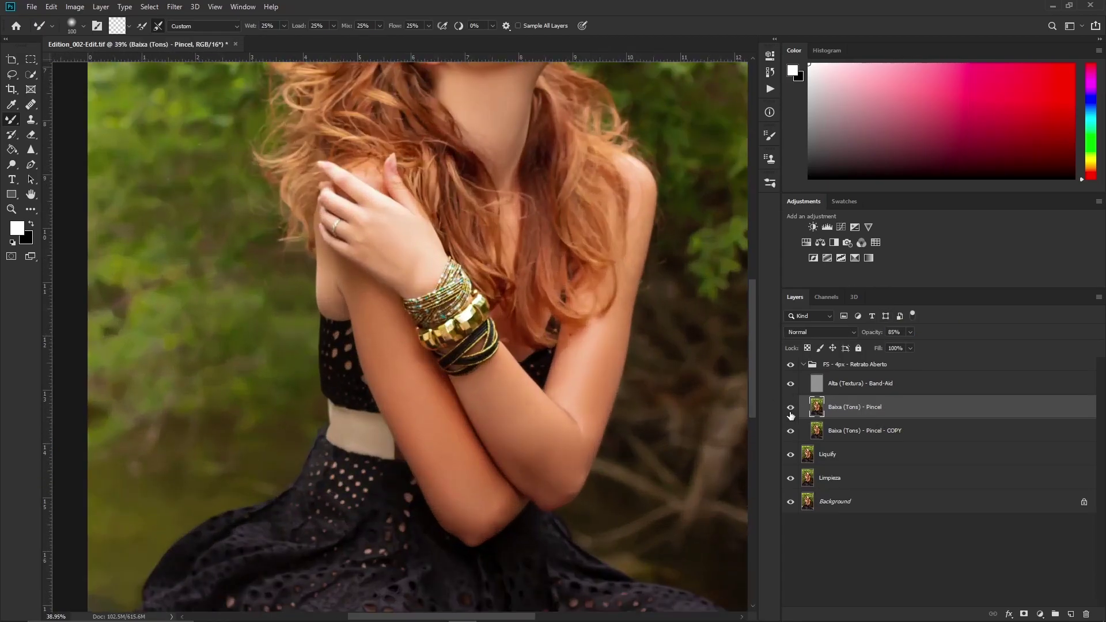
scroll(659, 296, "right", 2)
scroll(637, 308, "up", 5)
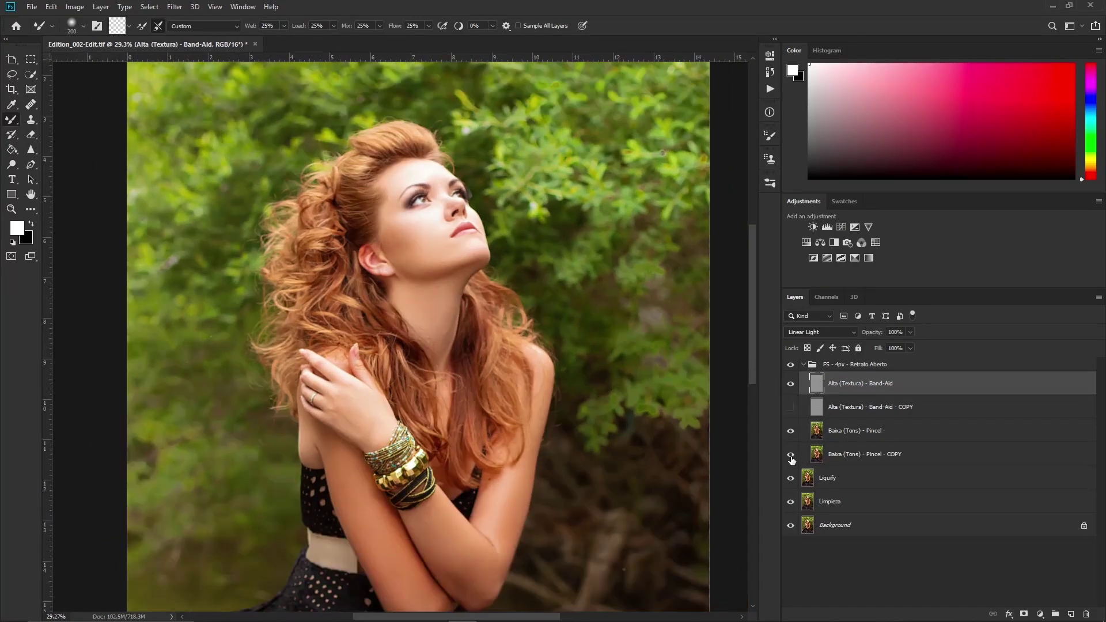
- Hide the Baixa (Tons) - Pincel - COPY layer and select the Liquify layer
left_click(791, 456)
key("j")
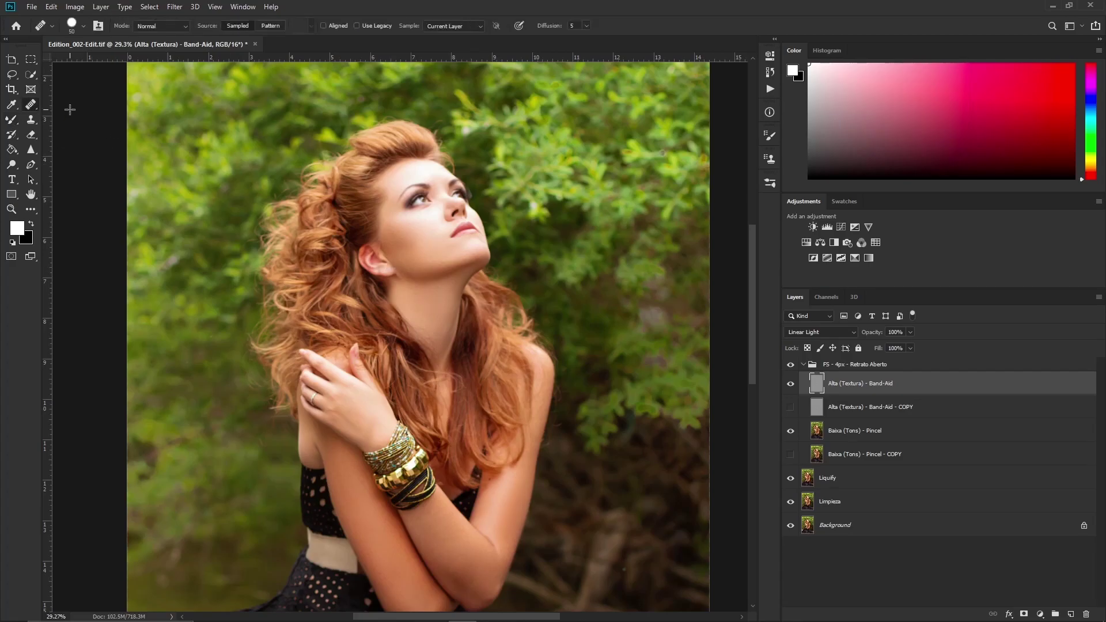
scroll(439, 231, "down", 2)
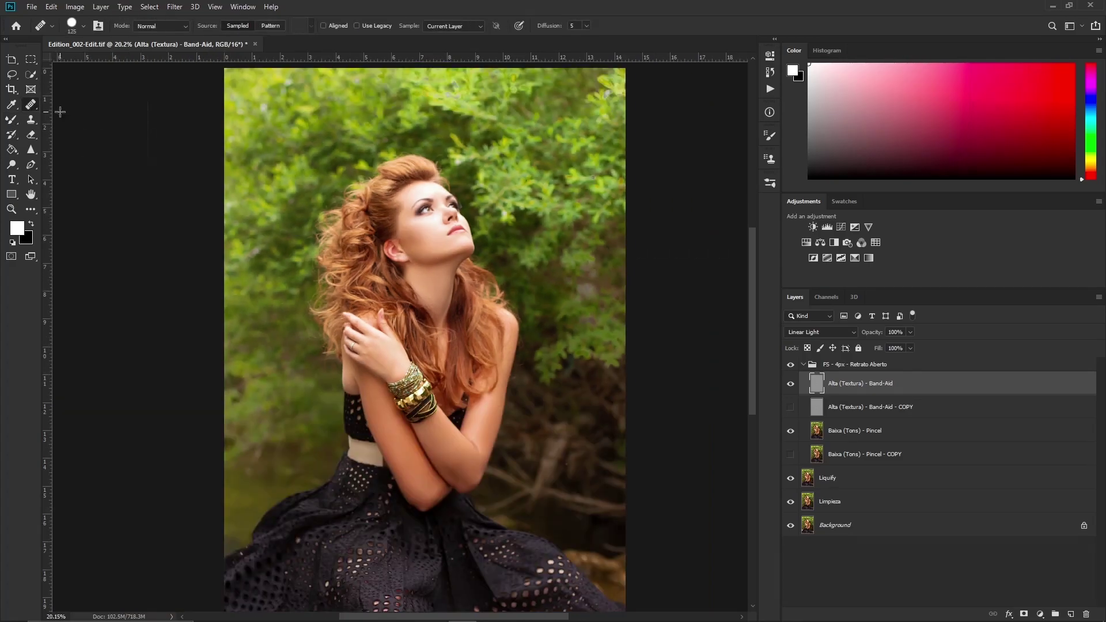
scroll(358, 242, "up", 5)
key("b")
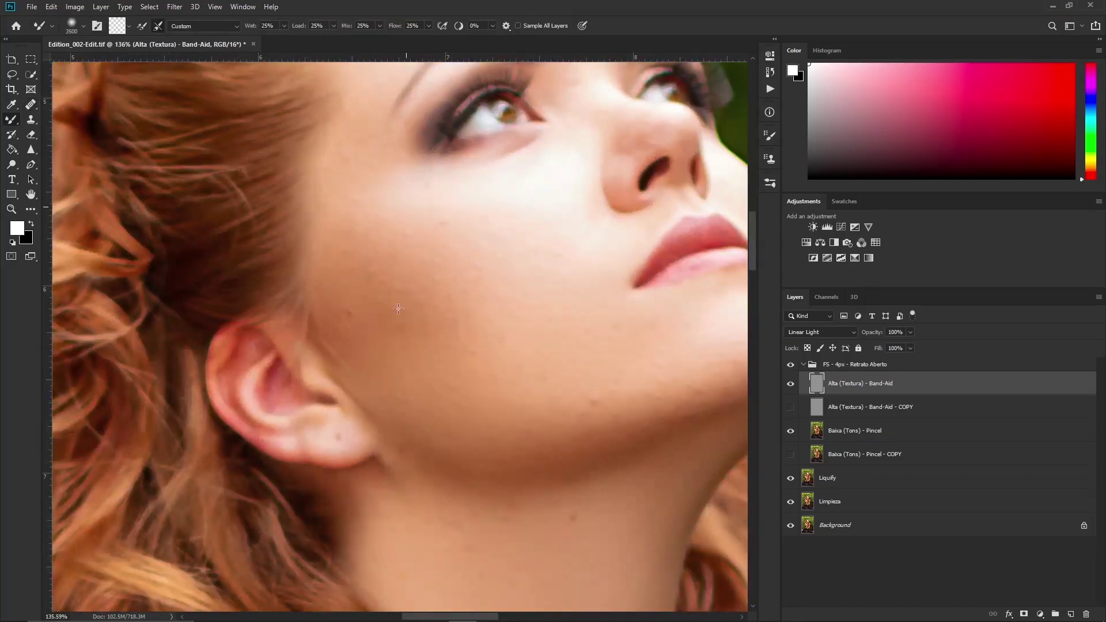
key("alt+Tab")
key("alt+Tab")
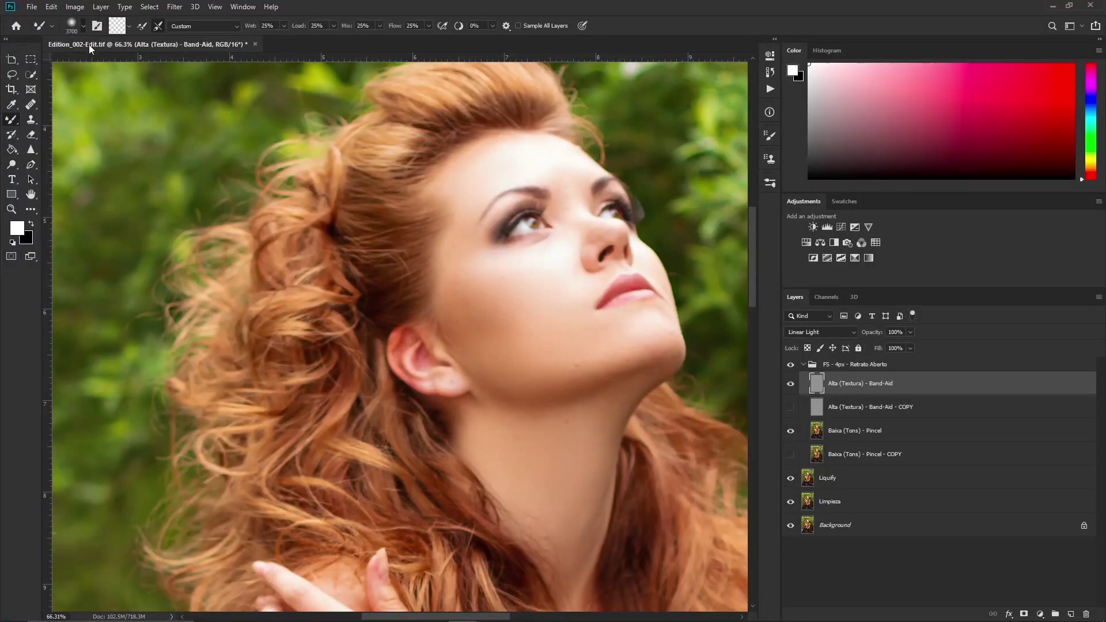
scroll(386, 311, "down", 2)
left_click(830, 478)
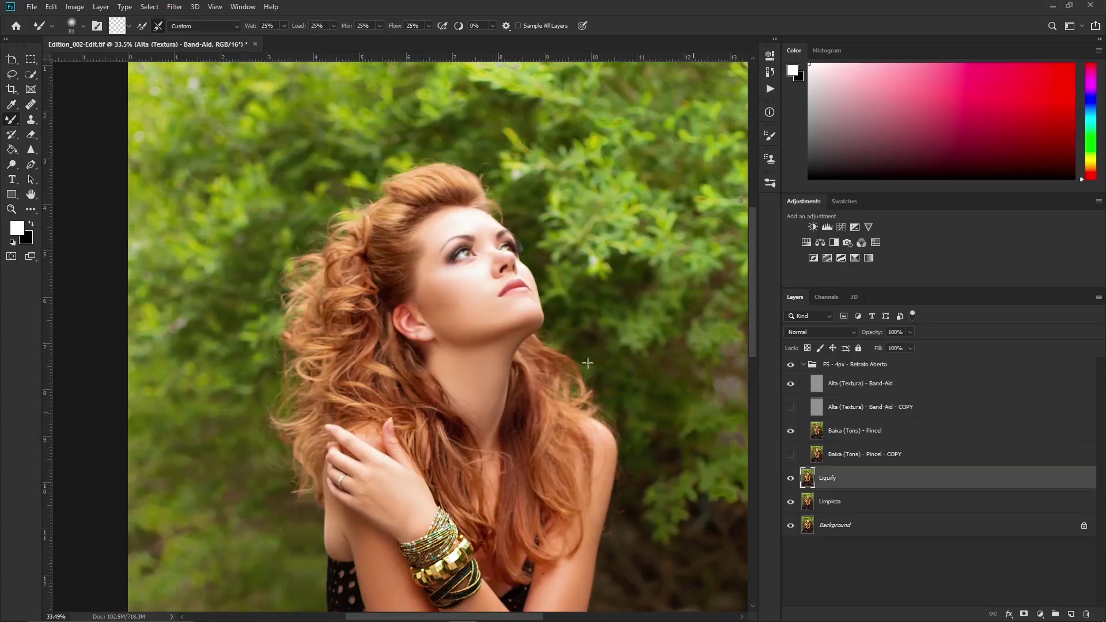
scroll(404, 254, "up", 2)
- Spot-heal blemishes near the ear on the Alta (Textura) - Band-Aid layer with a smaller brush
key("alt+bracketright")
key("alt+bracketright")
key("alt+bracketright")
key("j")
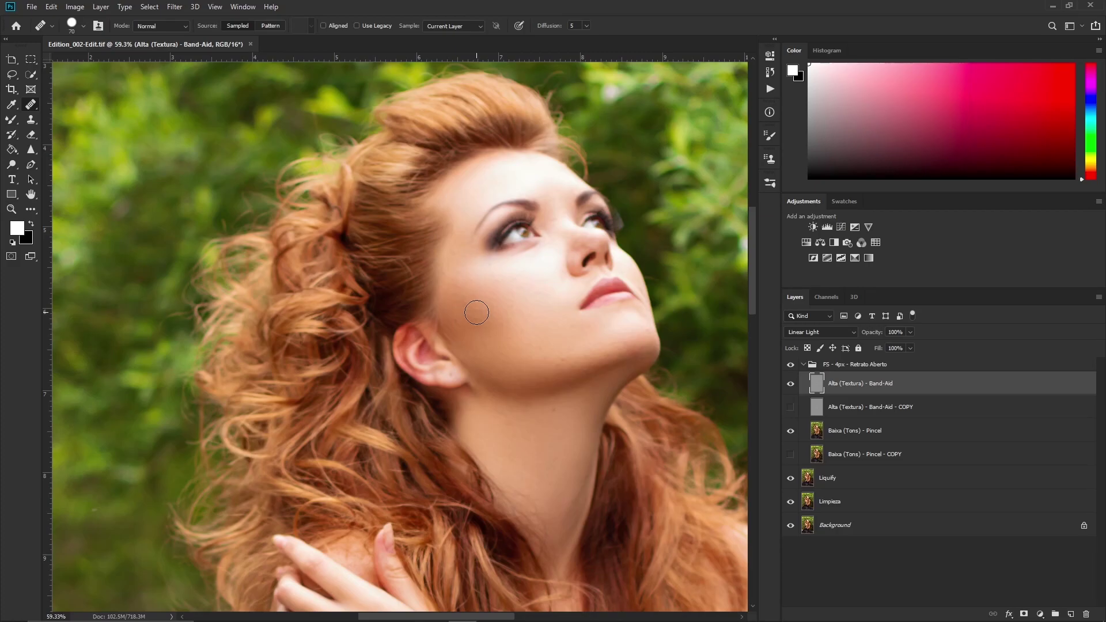
scroll(518, 380, "up", 1)
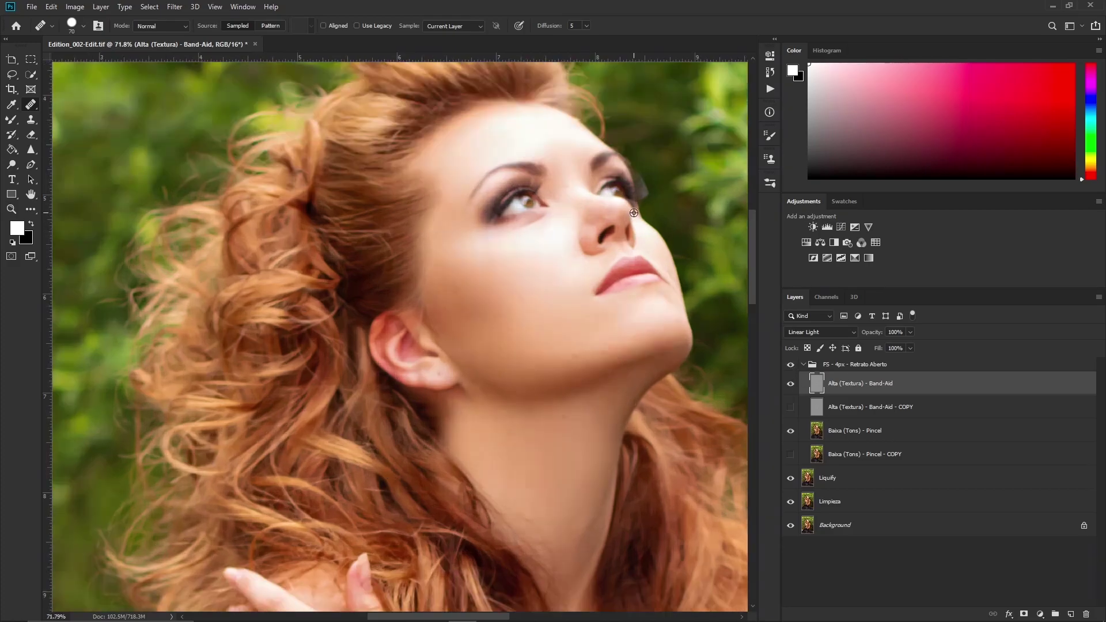
right_click(563, 279)
key("bracketleft")
key("bracketleft")
key("bracketleft")
scroll(438, 375, "up", 3)
left_click(427, 370, "alt")
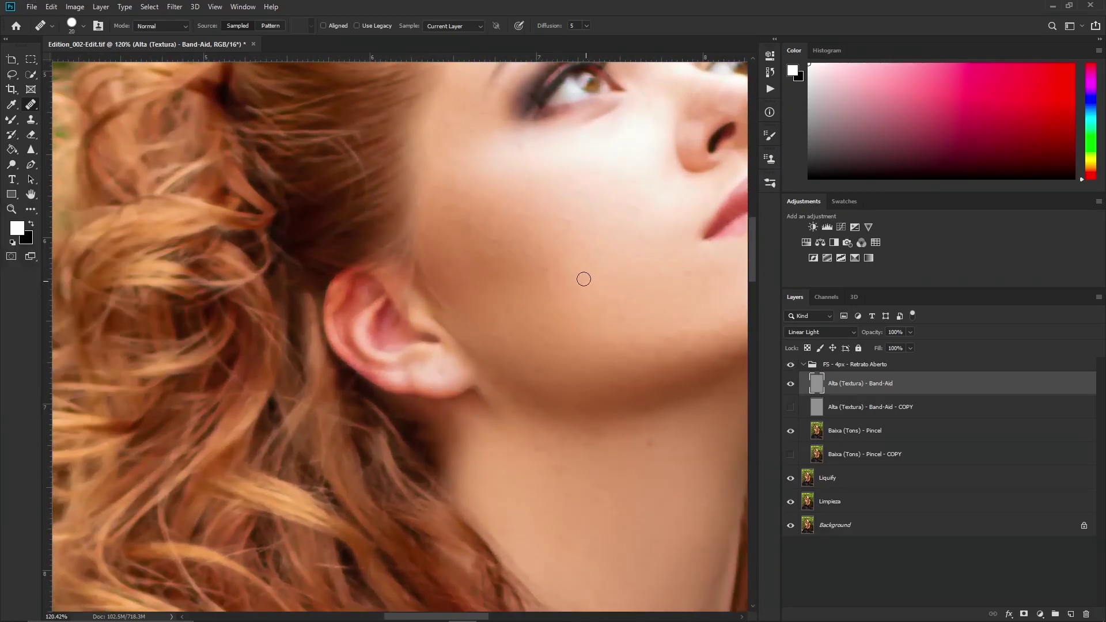
scroll(552, 463, "up", 3)
scroll(552, 463, "right", 4)
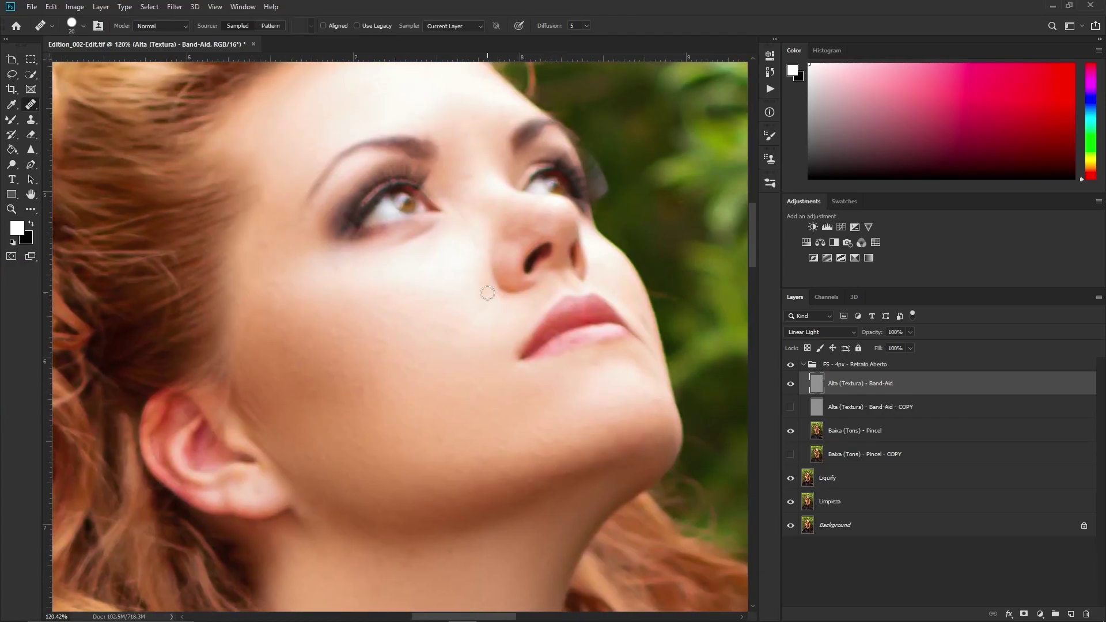
scroll(487, 292, "up", 3)
scroll(488, 293, "left", 1)
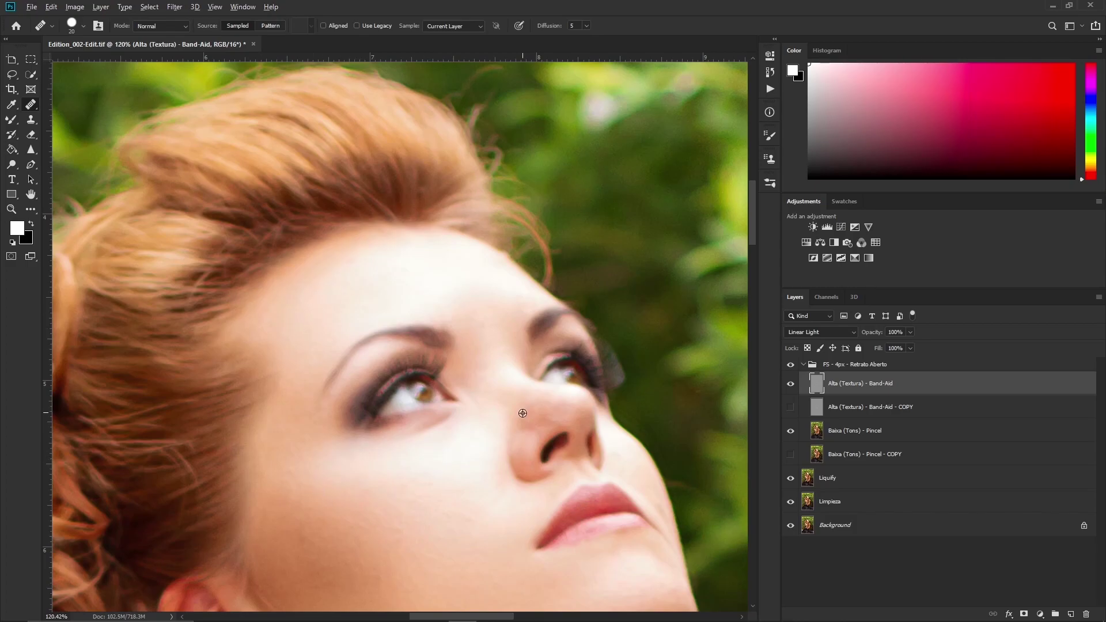
- Continue healing blemishes across the face, forearms and neck on the Band-Aid layer
key("ctrl+0")
scroll(498, 288, "up", 5)
right_click(509, 292)
key("Escape")
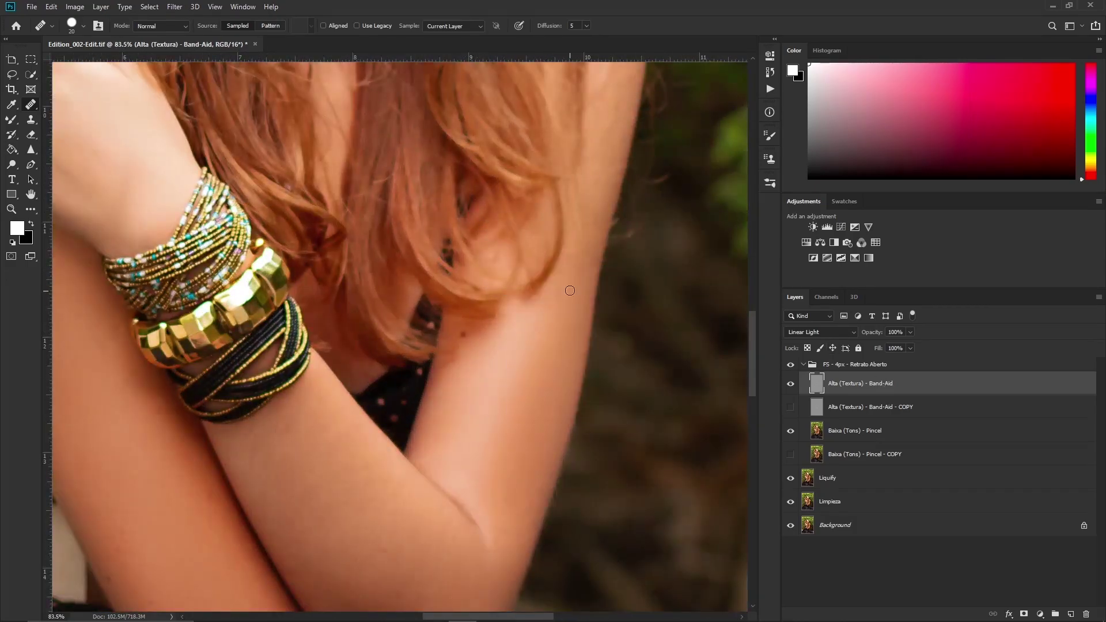
scroll(553, 317, "down", 3)
scroll(553, 317, "left", 1)
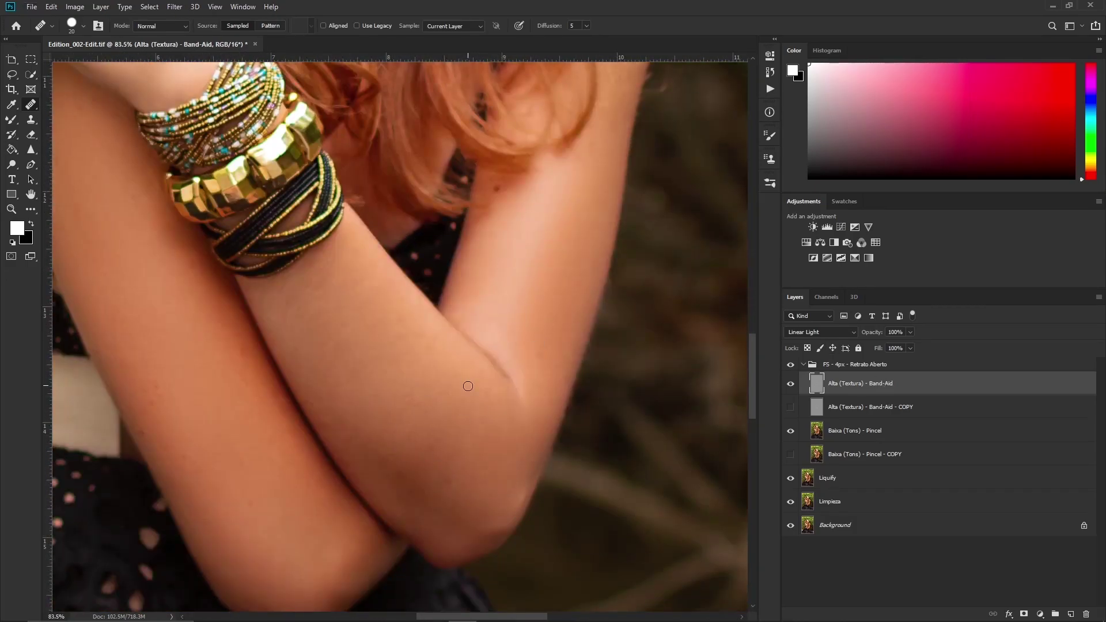
scroll(380, 339, "down", 3)
scroll(379, 340, "left", 3)
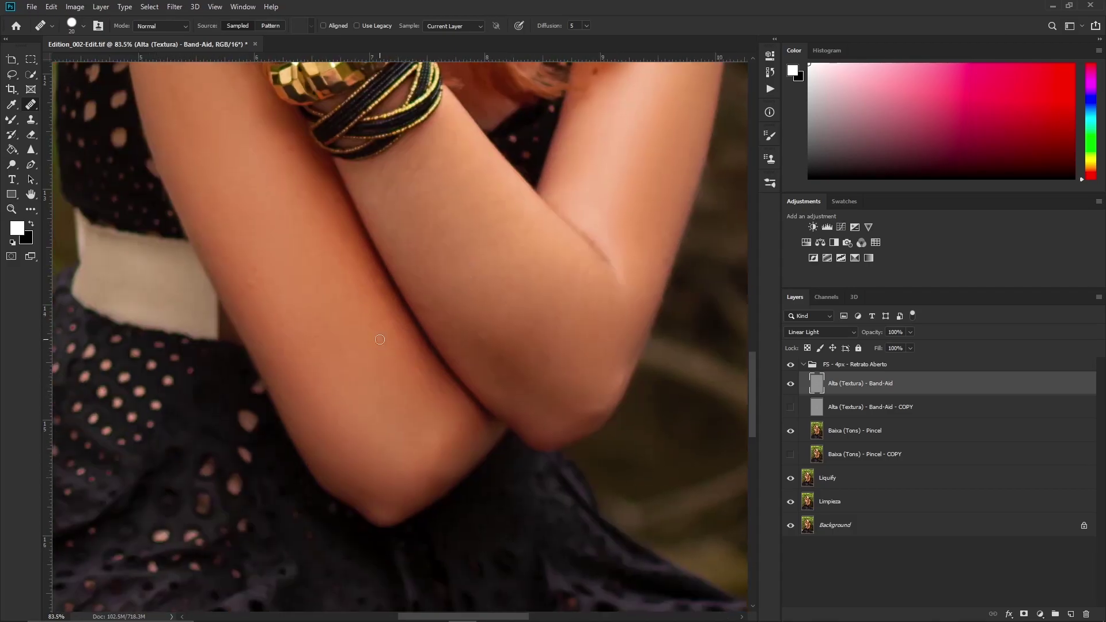
scroll(240, 300, "up", 6)
scroll(241, 300, "left", 3)
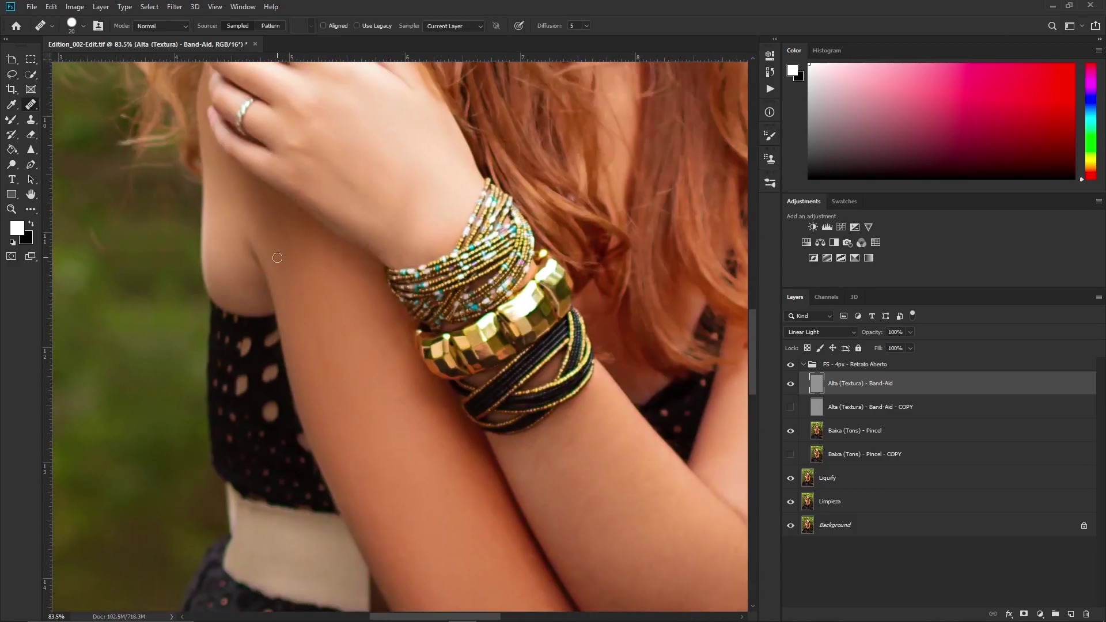
scroll(277, 257, "up", 3)
scroll(272, 347, "up", 2)
scroll(266, 333, "up", 1)
scroll(358, 261, "right", 4)
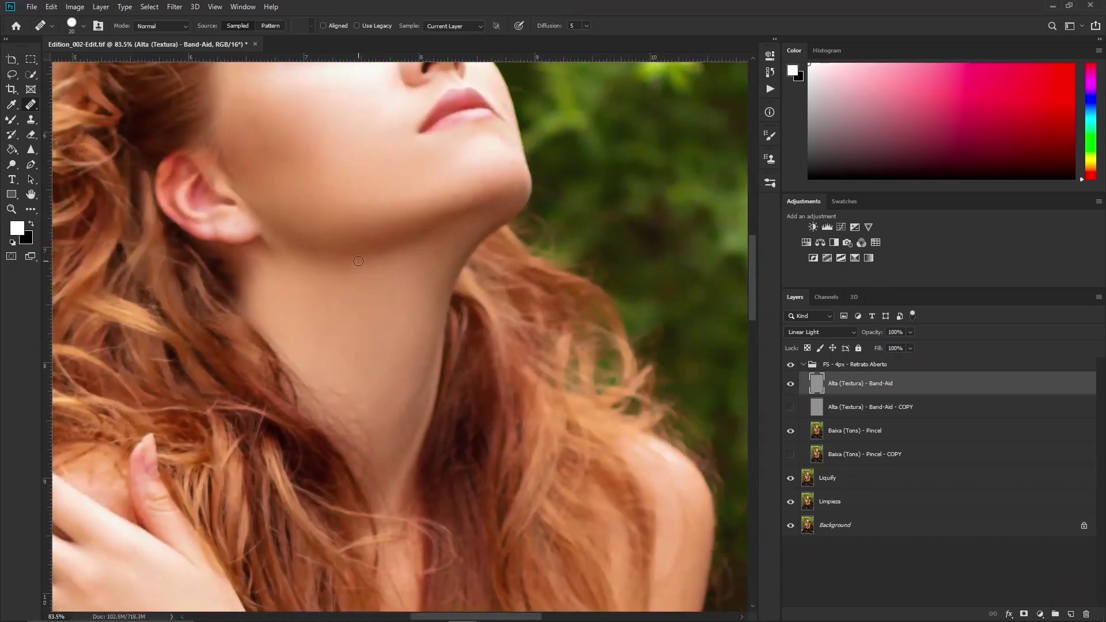
scroll(376, 343, "up", 3)
scroll(376, 343, "right", 1)
- Try the Mixer Brush on the Baixa (Tons) - Pincel layer, then return to healing on Alta (Textura) - Band-Aid
key("alt+bracketleft")
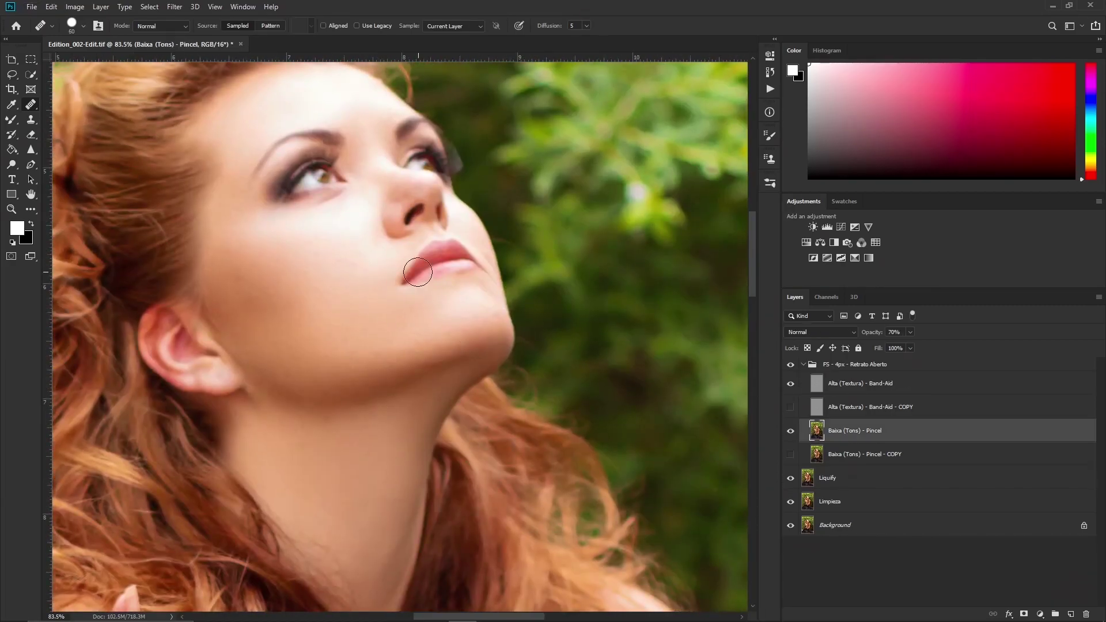
key("alt+bracketright")
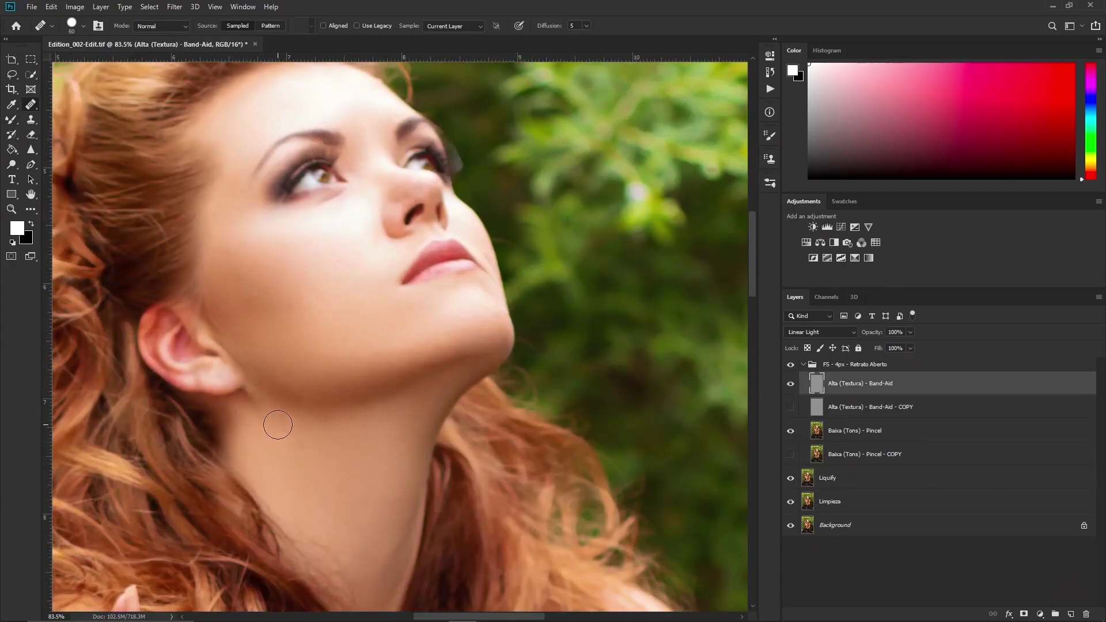
key("alt+bracketleft")
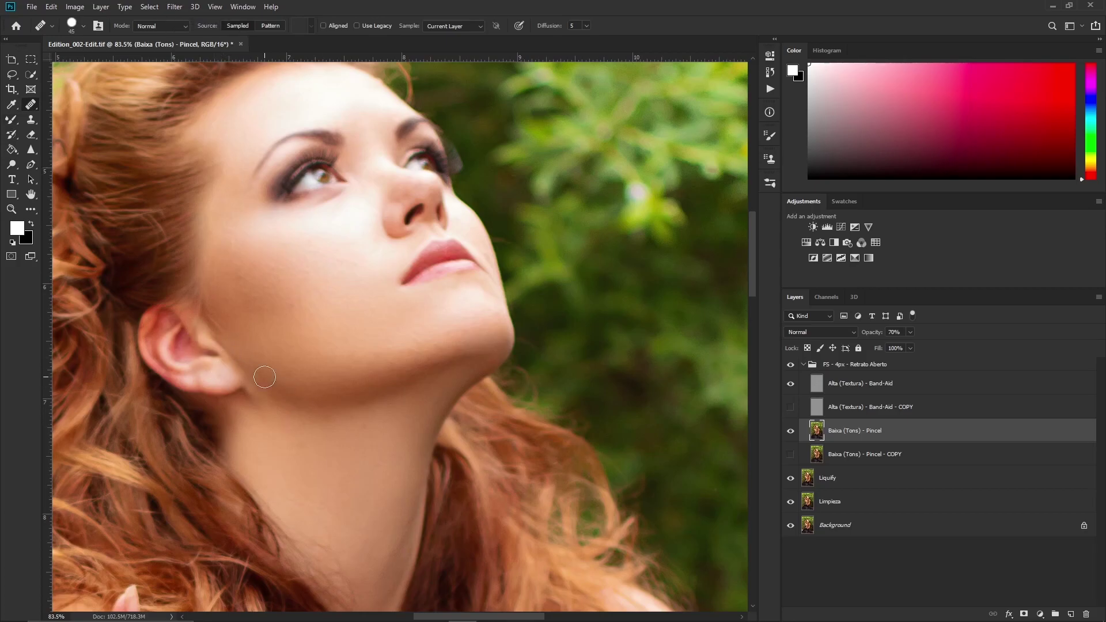
key("b")
key("alt+bracketright")
key("j")
- Spot-heal remaining blemishes on the chin, neck and forearm of the Band-Aid texture layer
scroll(281, 275, "up", 3)
scroll(281, 276, "left", 1)
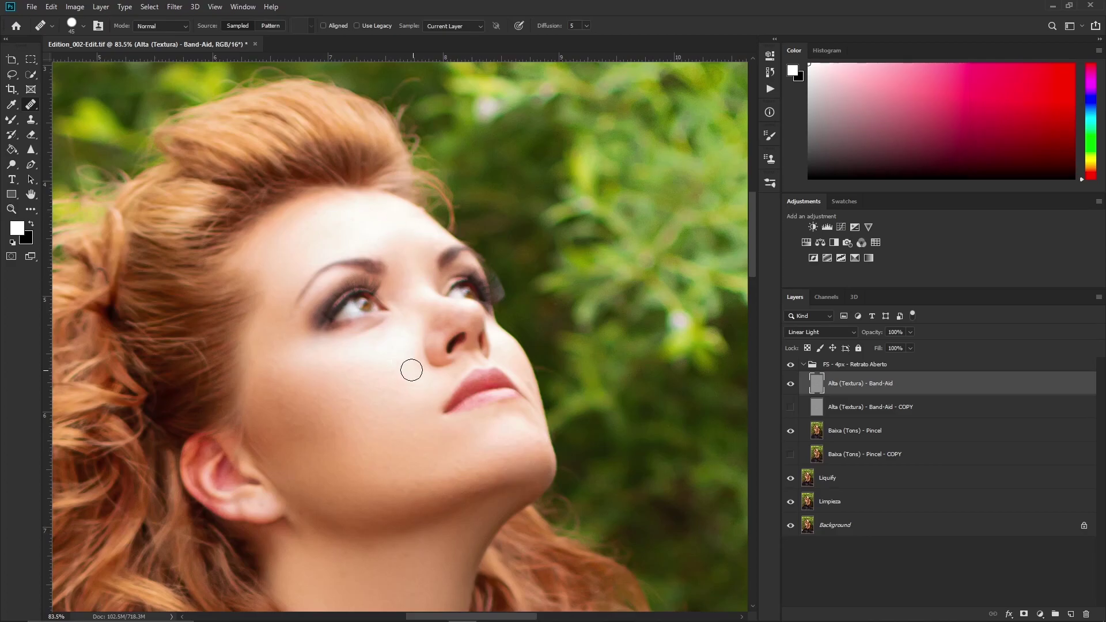
scroll(336, 316, "down", 3)
scroll(336, 316, "down", 1)
scroll(365, 321, "down", 4)
scroll(360, 338, "down", 4)
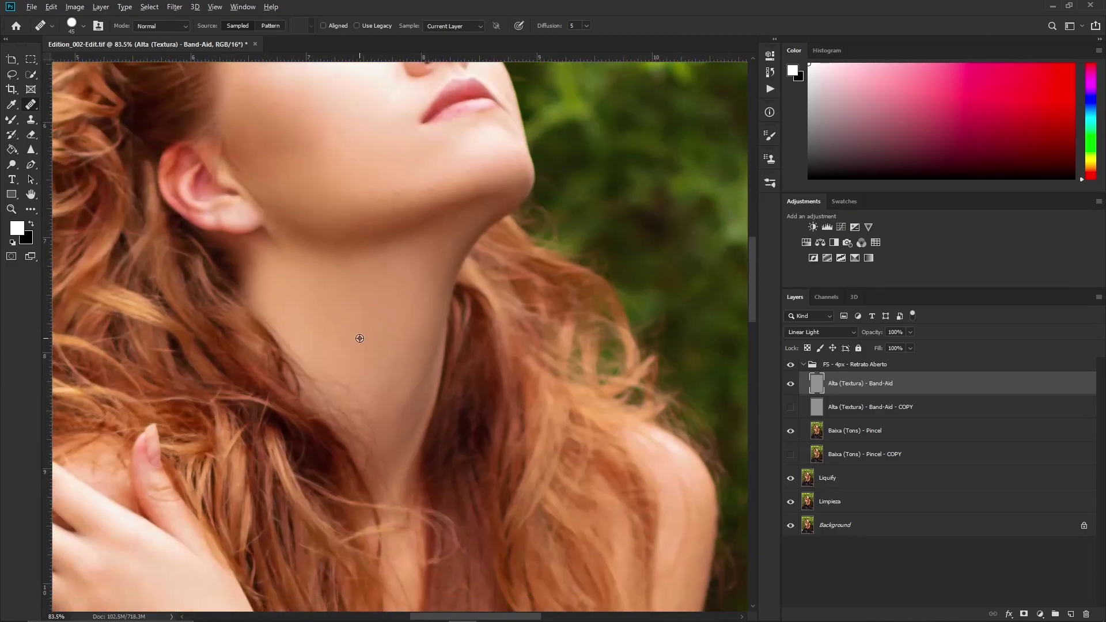
scroll(360, 338, "down", 5)
scroll(294, 354, "left", 5)
scroll(365, 356, "down", 4)
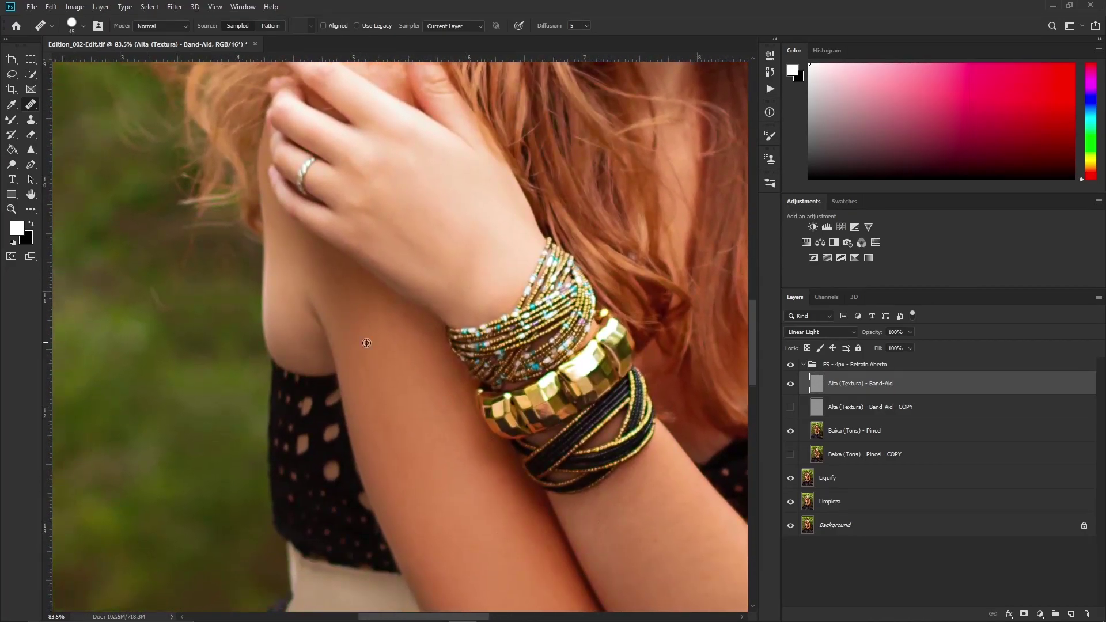
scroll(363, 341, "down", 2)
scroll(363, 341, "right", 2)
scroll(342, 304, "right", 6)
scroll(341, 303, "down", 1)
scroll(441, 293, "up", 5)
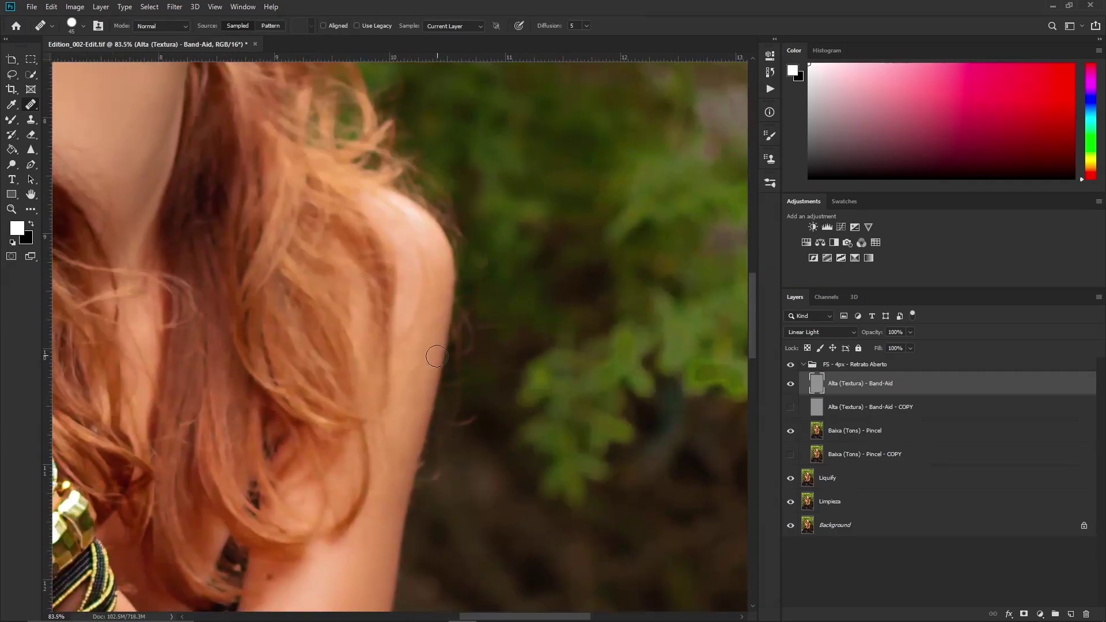
scroll(441, 293, "down", 7)
scroll(489, 269, "down", 2)
scroll(489, 269, "left", 2)
scroll(486, 283, "down", 1)
scroll(485, 282, "left", 2)
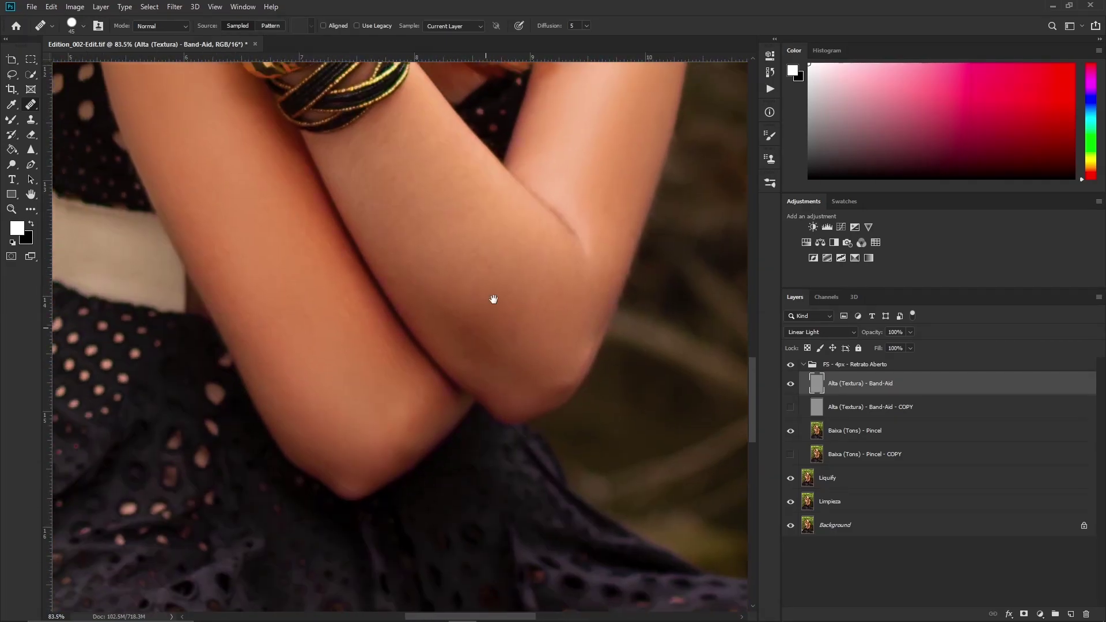
scroll(334, 351, "up", 1)
scroll(334, 351, "left", 1)
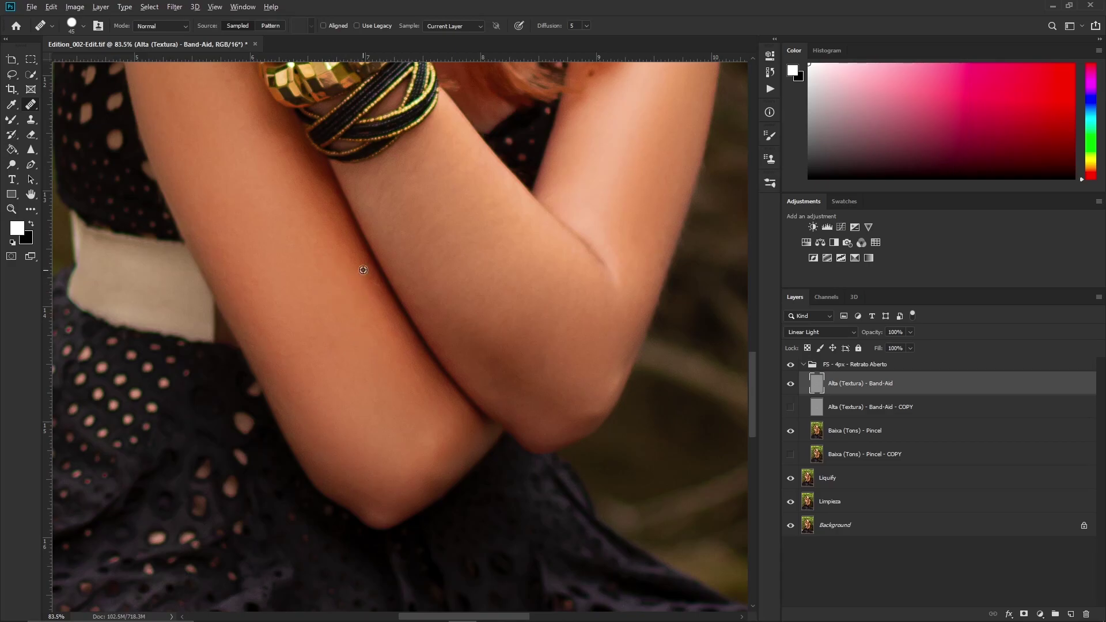
scroll(363, 270, "up", 3)
scroll(352, 259, "up", 3)
scroll(338, 248, "up", 3)
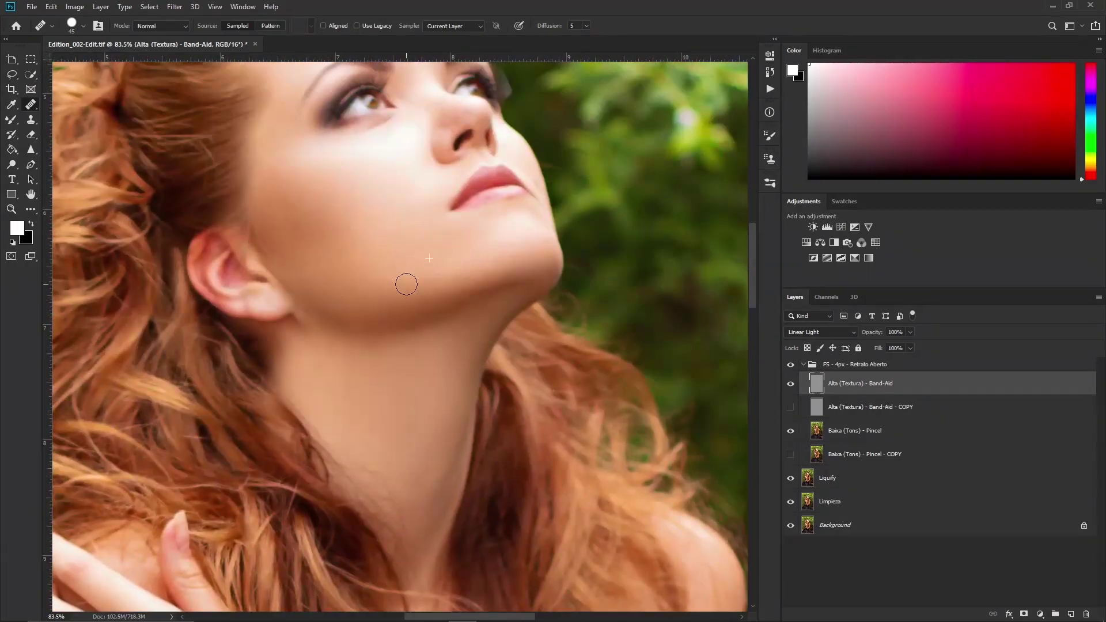
scroll(455, 264, "up", 3)
scroll(400, 382, "up", 2)
scroll(415, 408, "up", 3)
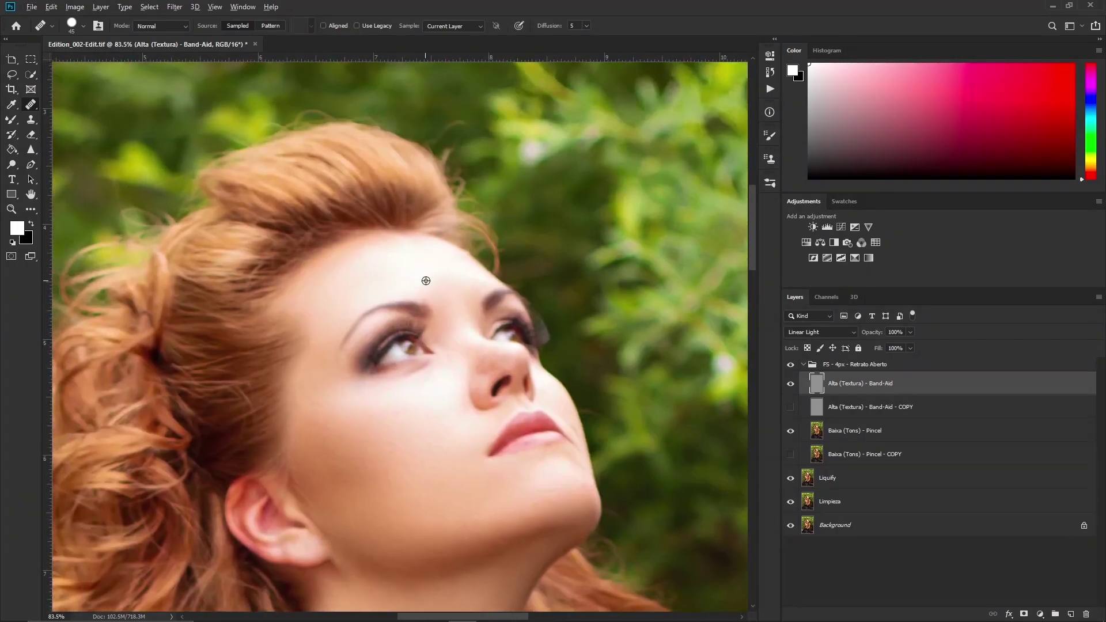
scroll(424, 419, "up", 1)
scroll(423, 418, "right", 1)
scroll(433, 366, "down", 3)
scroll(433, 365, "right", 1)
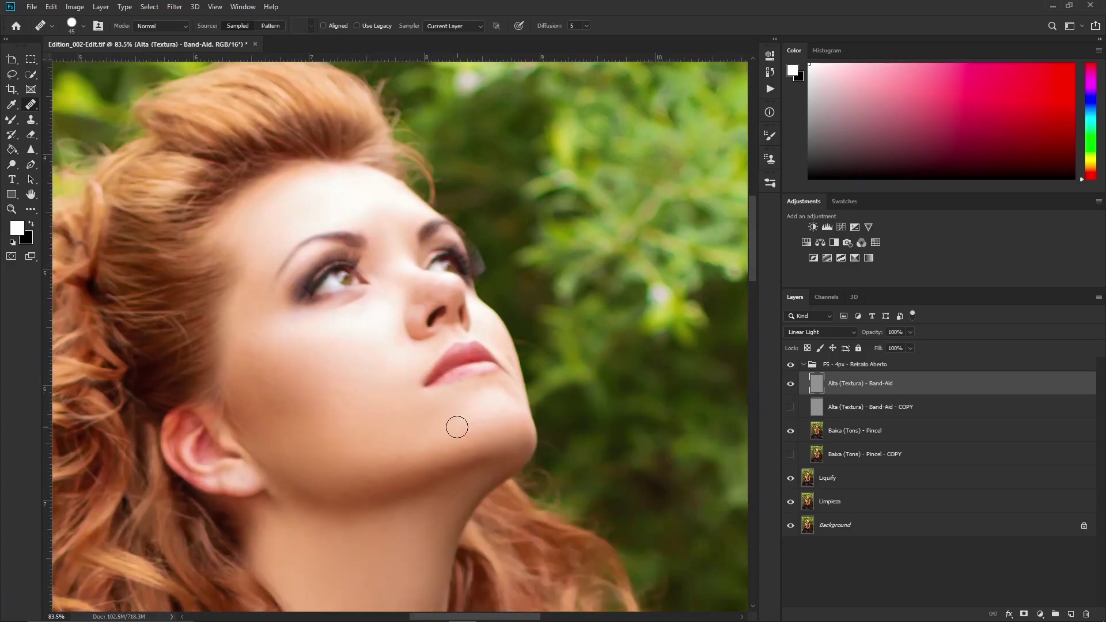
scroll(457, 426, "down", 5)
scroll(458, 425, "left", 2)
scroll(398, 363, "down", 2)
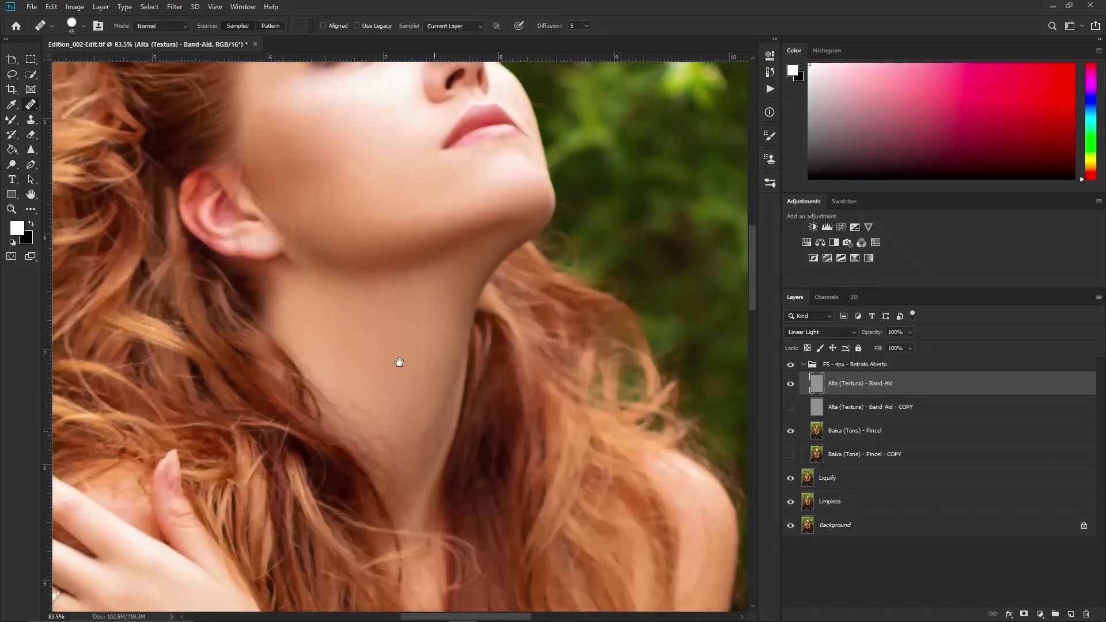
scroll(344, 361, "right", 1)
scroll(344, 361, "down", 5)
scroll(502, 391, "down", 3)
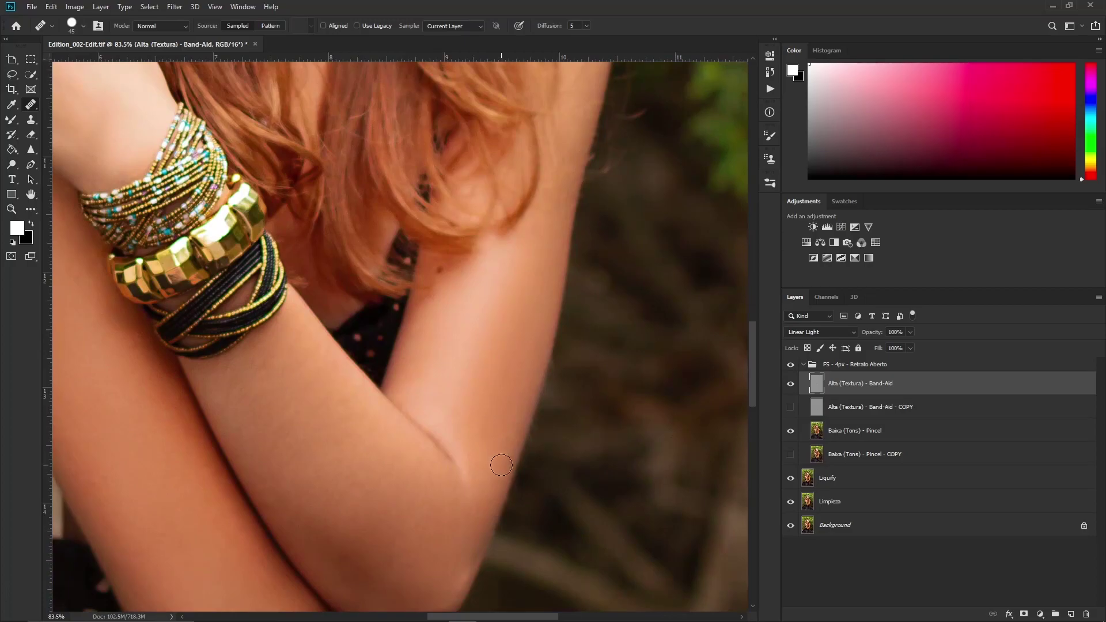
scroll(502, 465, "down", 2)
scroll(511, 424, "left", 1)
scroll(453, 464, "down", 1)
scroll(444, 399, "up", 3)
scroll(444, 399, "left", 1)
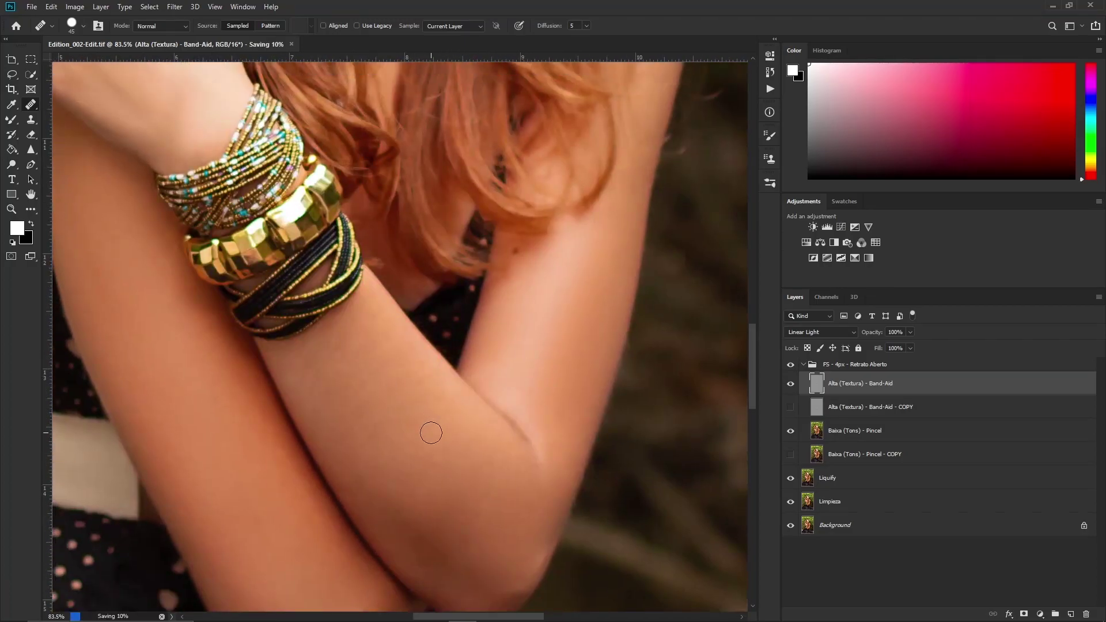
- Fit the portrait in the window and select the Baixa (Tons) - Pincel layer with the Mixer Brush
key("ctrl+0")
left_click(862, 432)
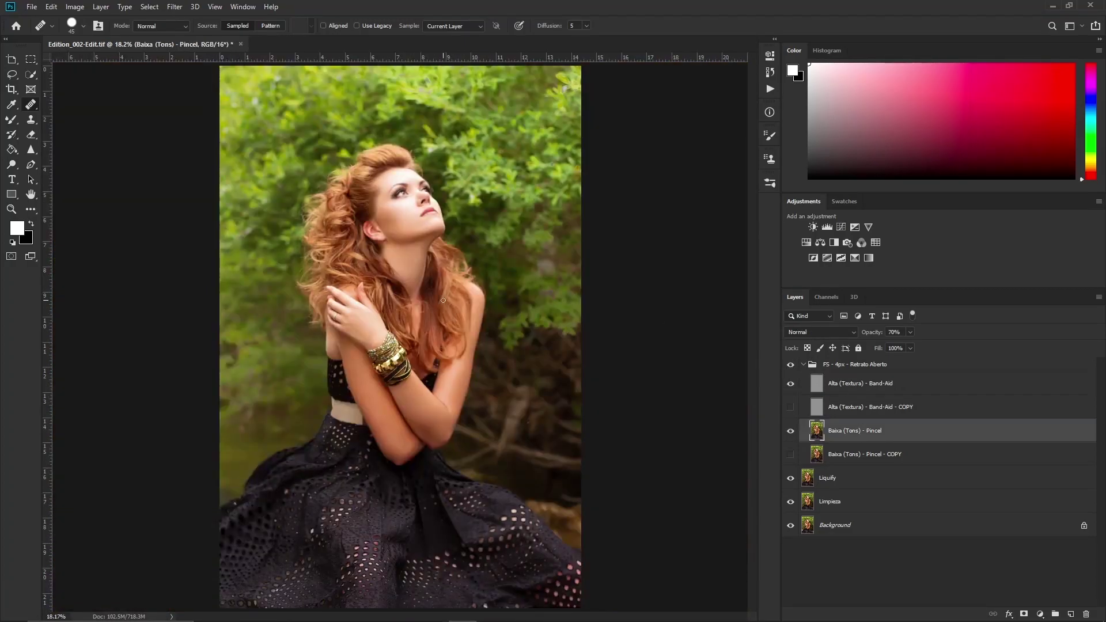
scroll(379, 263, "up", 3)
key("b")
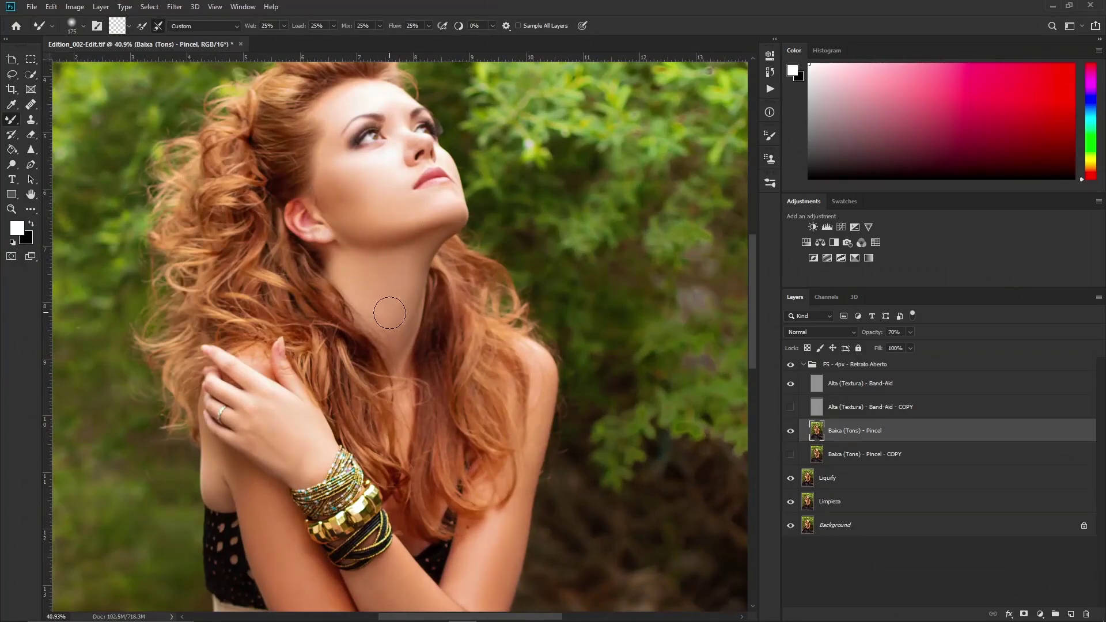
- Collapse the FS - 4px - Retrato Aberto group and add a Hue-mode layer named Matiz
left_click(790, 366)
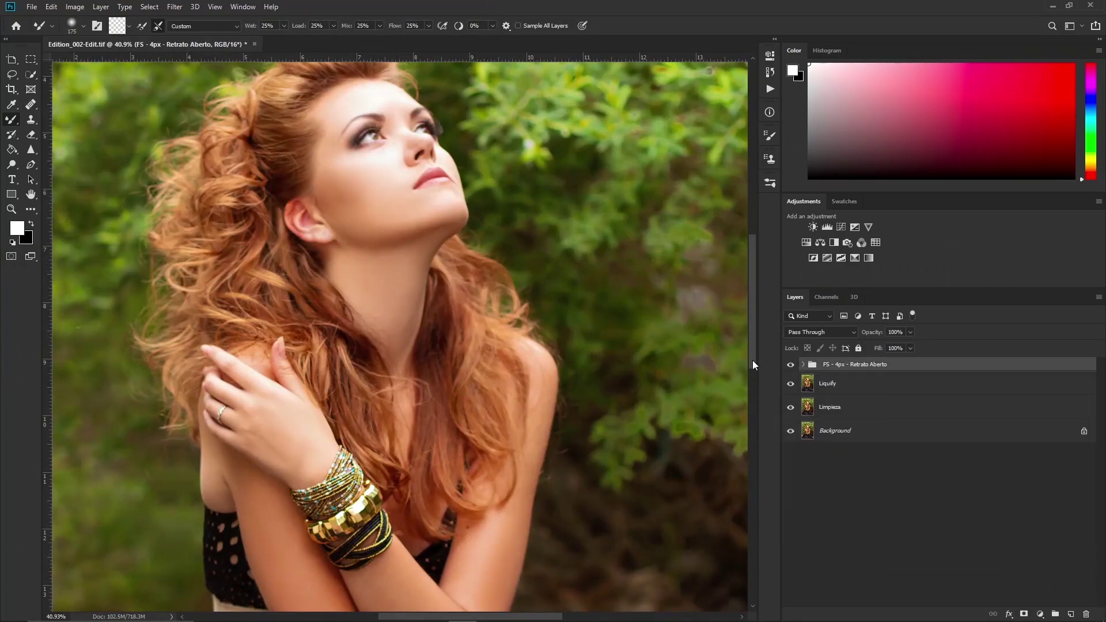
key("F2")
key("Return")
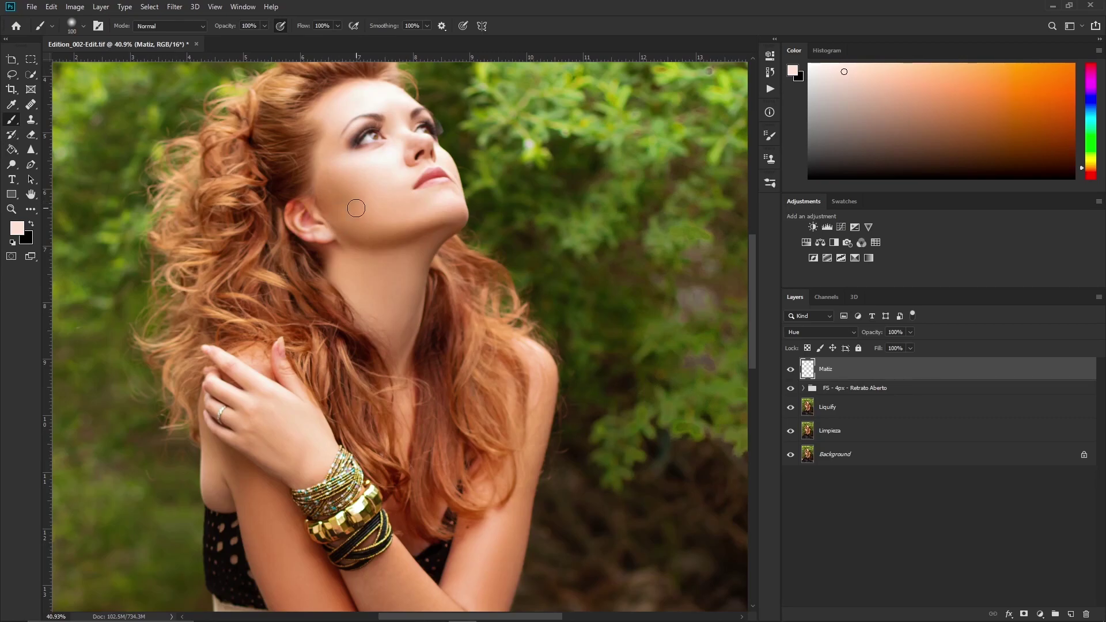
- Sample pink and orange skin tones and paint them onto Matiz with a 300 brush
left_click(296, 211, "alt")
left_click(389, 238, "alt")
scroll(399, 272, "down", 3)
left_click(476, 398, "alt")
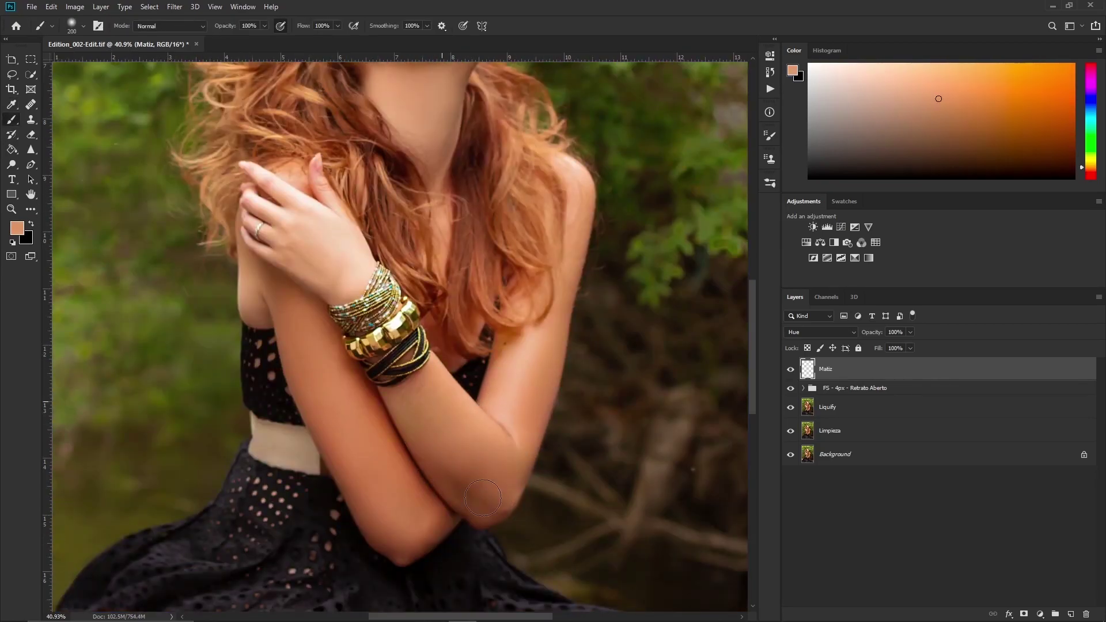
key("]")
left_click(316, 259, "alt")
left_click(453, 431, "alt")
scroll(295, 434, "up", 3)
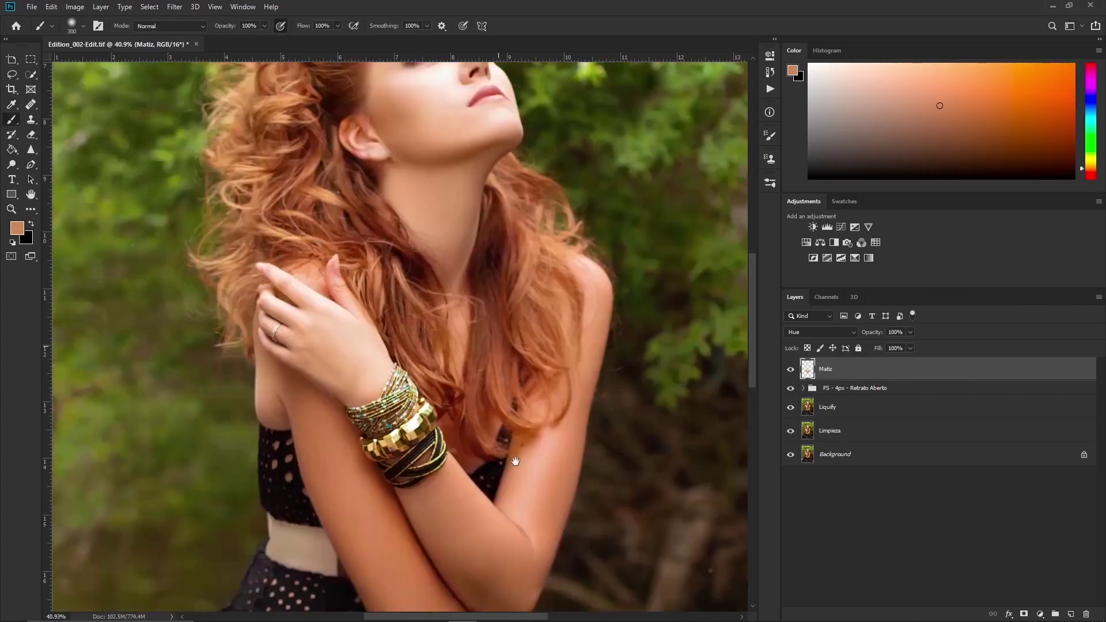
scroll(295, 435, "up", 3)
left_click(457, 284, "alt")
left_click(425, 303, "alt")
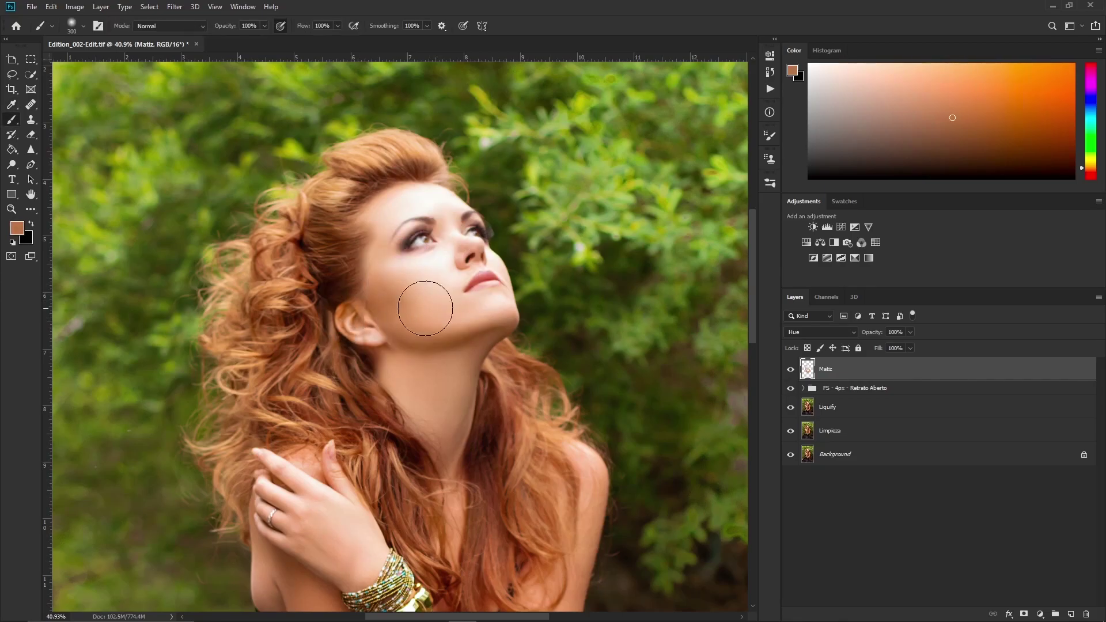
- Refine the Matiz tint at 65% opacity, show the retouched layers, and stamp visible layers into Mix 1
key("e")
key("b")
left_click(429, 305, "alt")
left_click(453, 272, "alt")
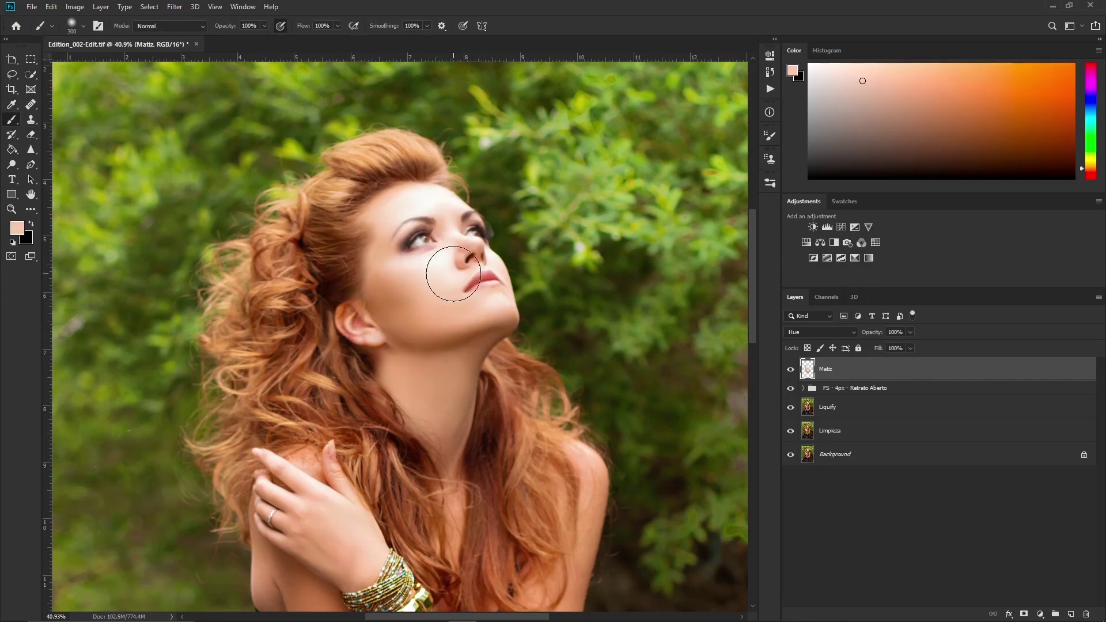
left_click_drag(790, 431, 790, 371)
key("ctrl+0")
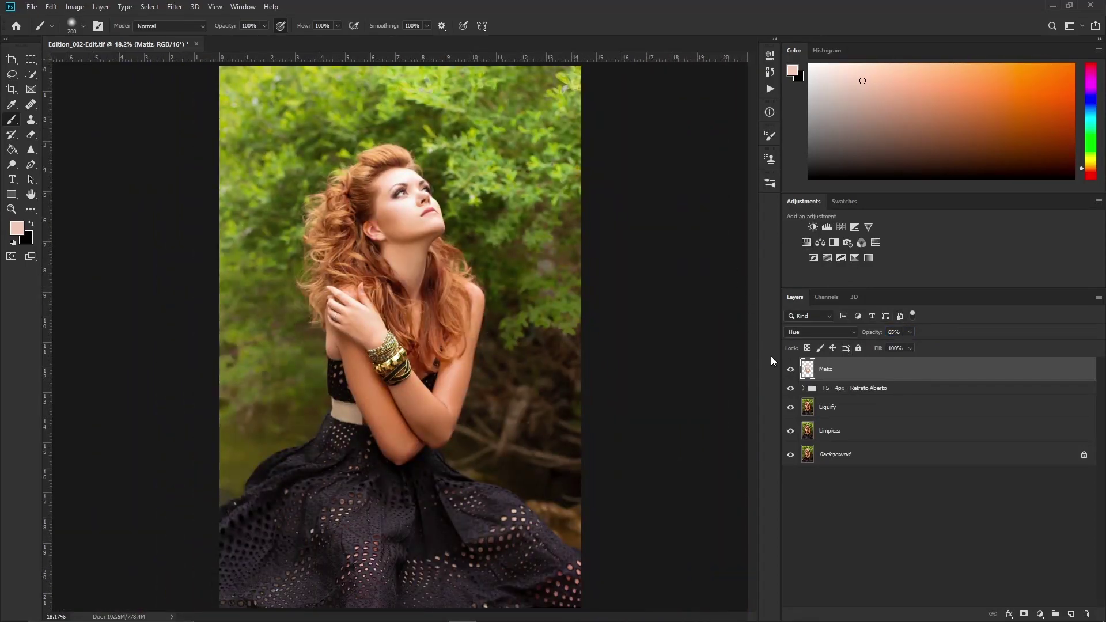
key("F2")
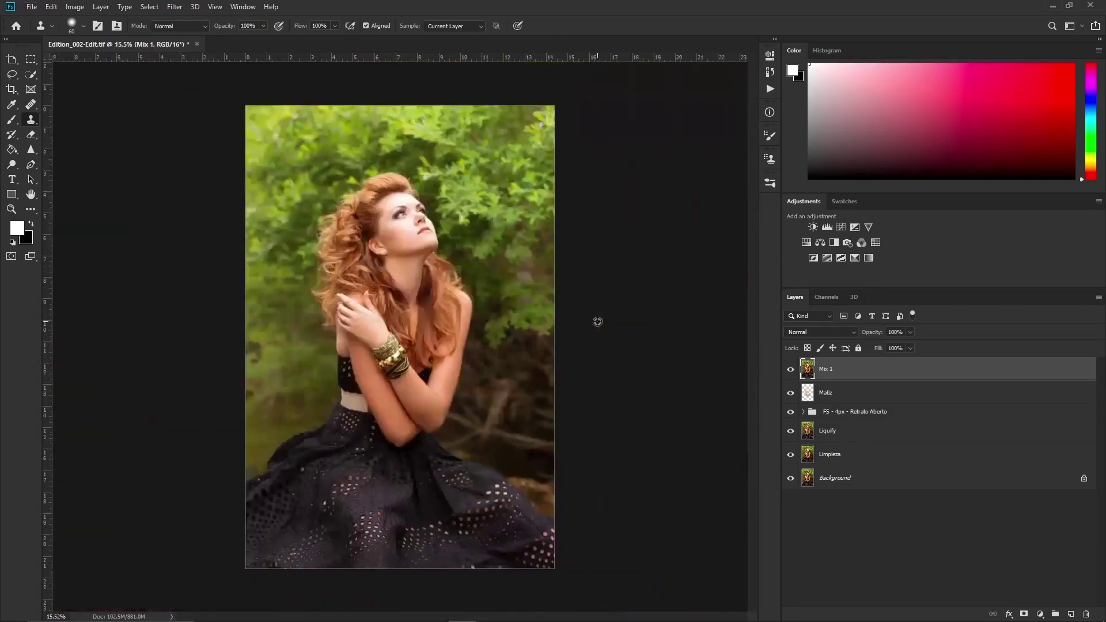
- Run the Sobrepor action, accept its layer name, and set the brush size to 300
left_click(771, 91)
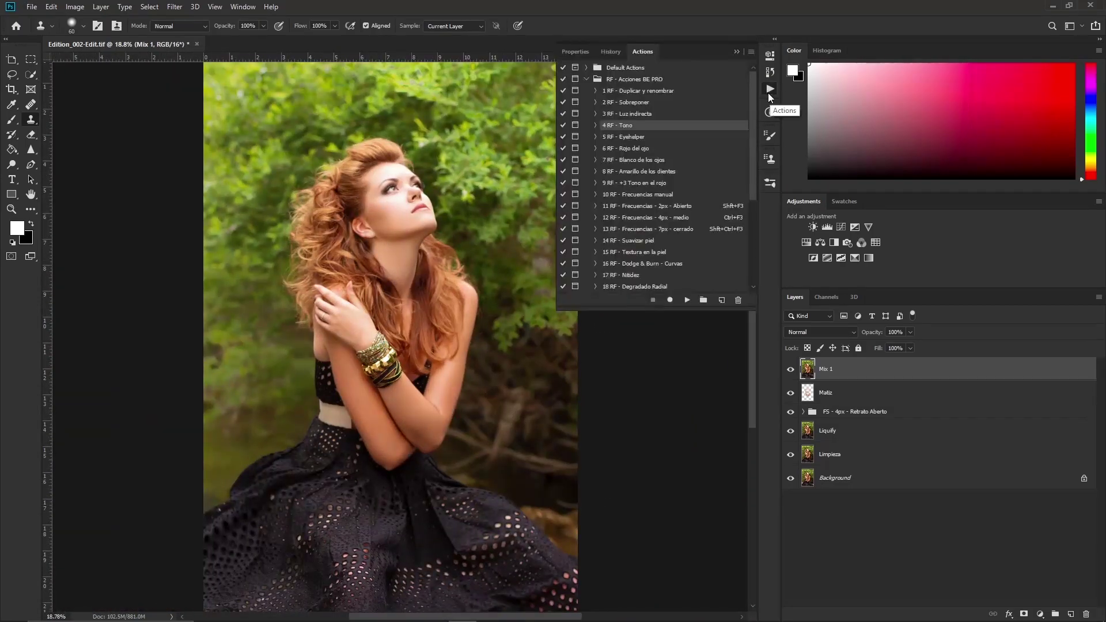
scroll(747, 161, "down", 3)
scroll(749, 196, "down", 2)
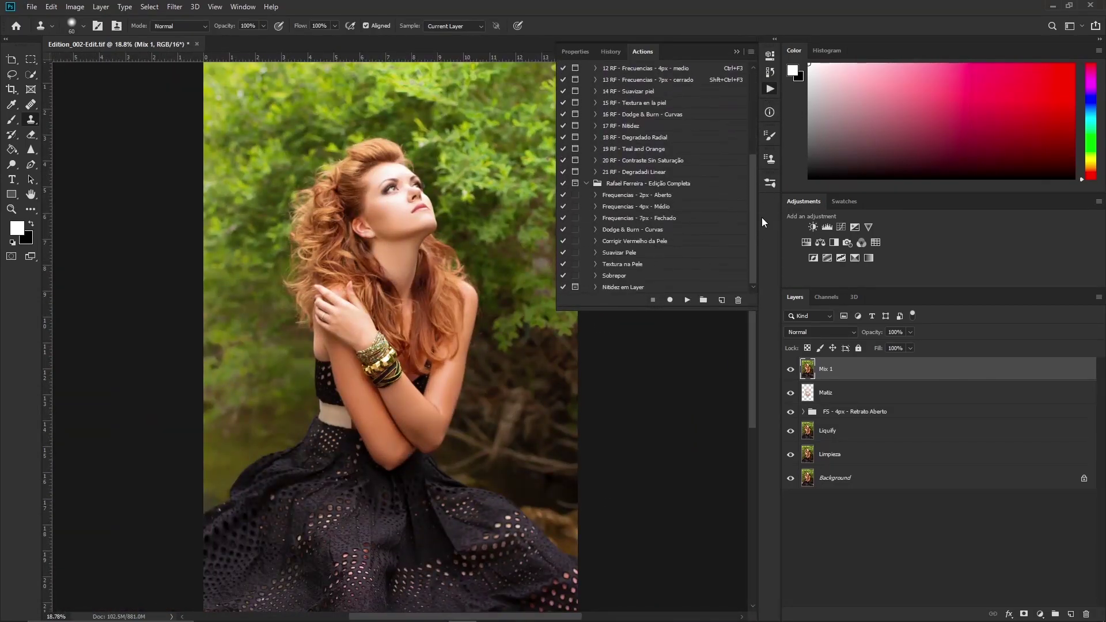
left_click(614, 276)
left_click(688, 300)
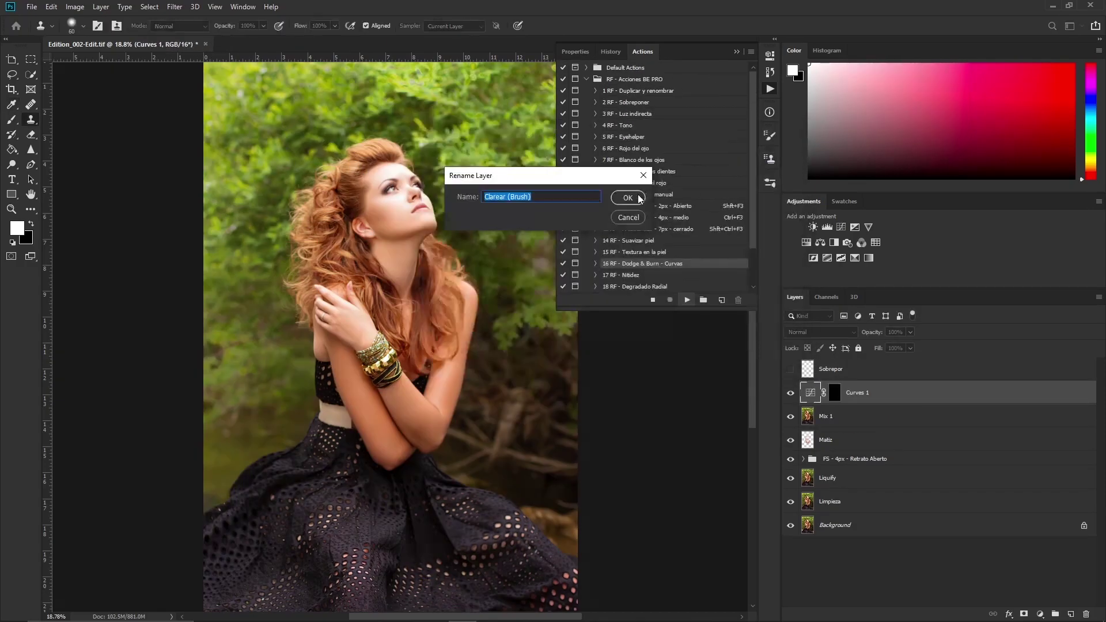
left_click(628, 198)
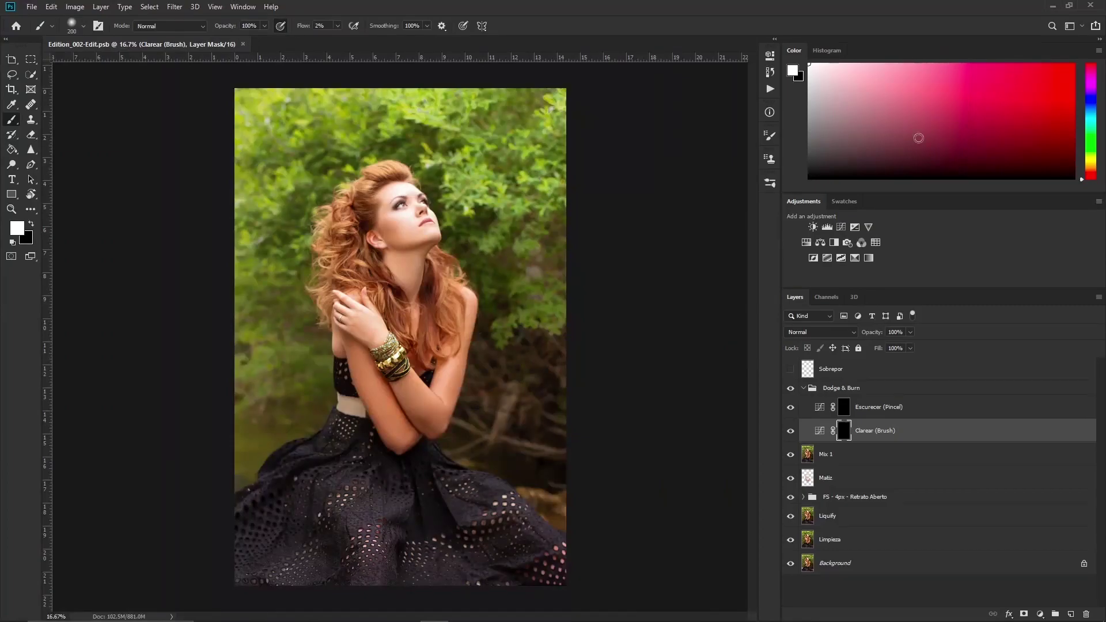
key("bracketright")
scroll(391, 250, "up", 3)
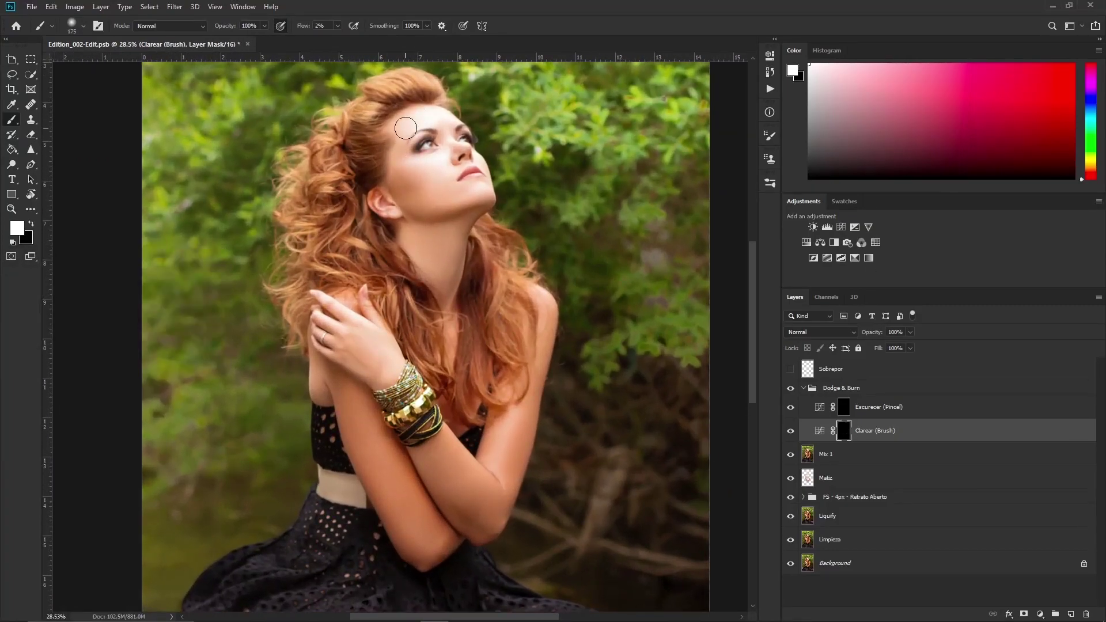
- At 100% flow, brighten the forehead, cheeks, under-chin and neck on the Clarear (Brush) mask
key("shift+0")
mouse_move(427, 116)
left_mouse_down()
mouse_move(415, 173)
mouse_move(438, 178)
left_mouse_up()
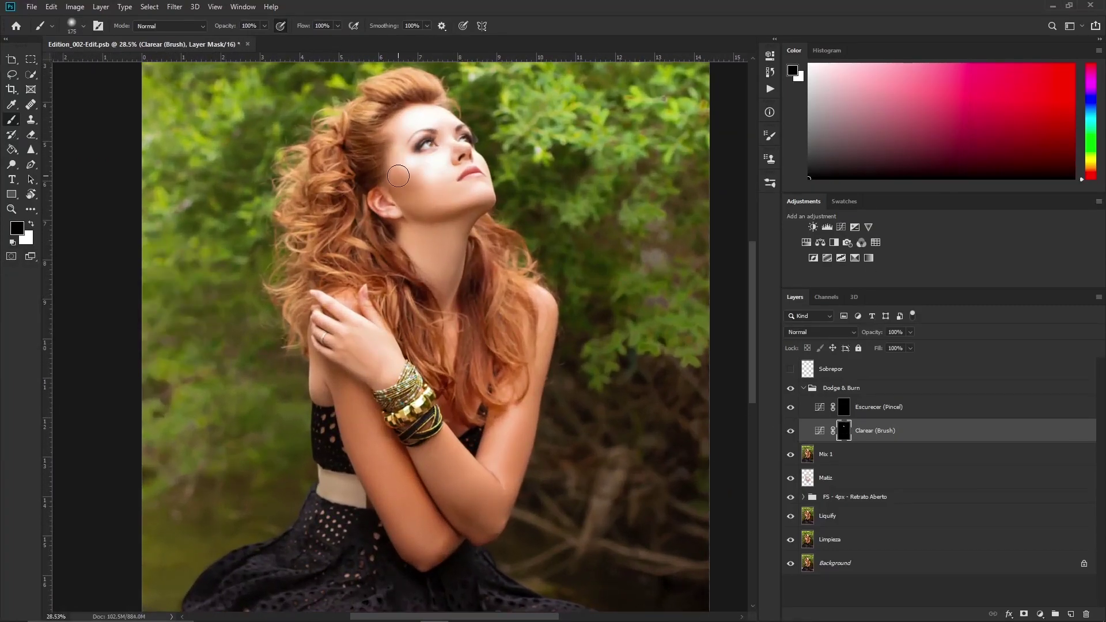
key("bracketleft")
key("bracketleft")
key("bracketleft")
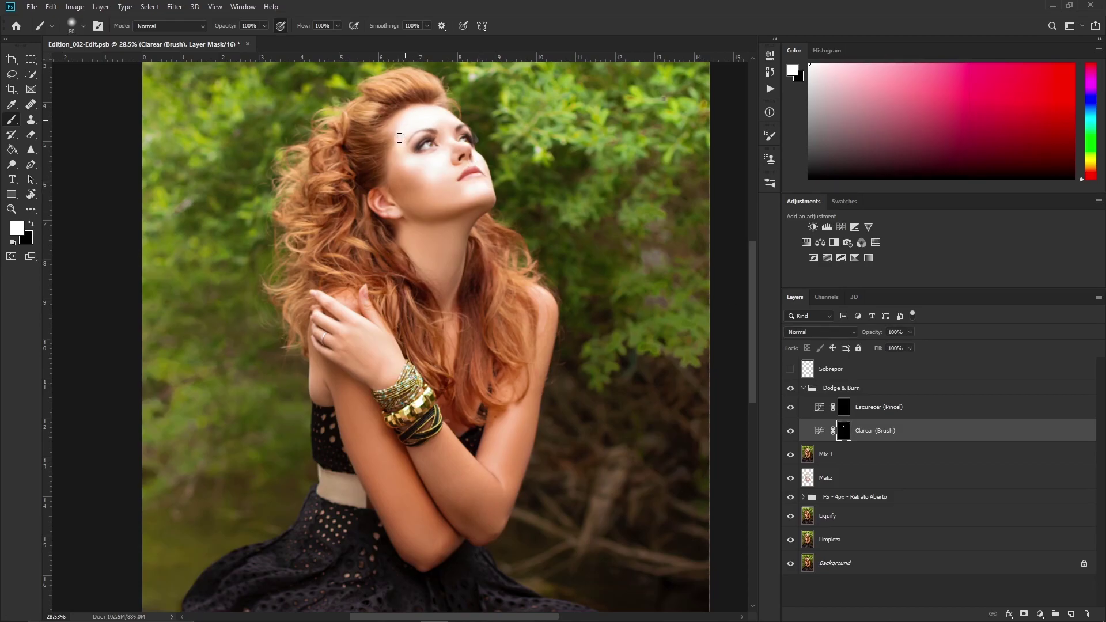
key("x")
key("x")
key("bracketright")
key("bracketright")
key("bracketright")
left_click_drag(438, 182, 456, 201)
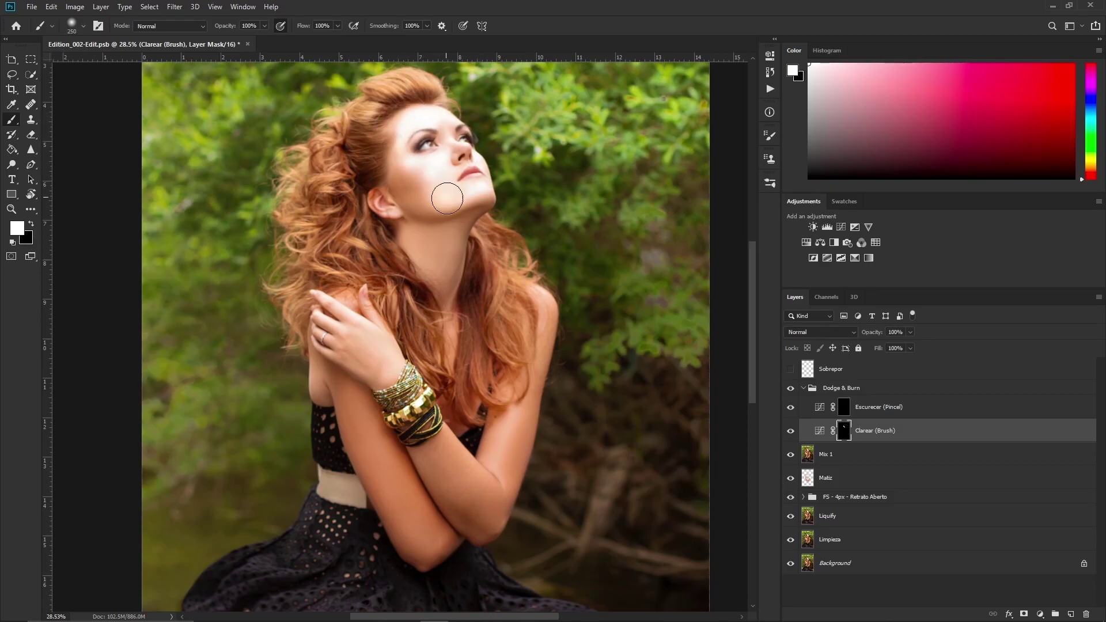
key("x")
key("x")
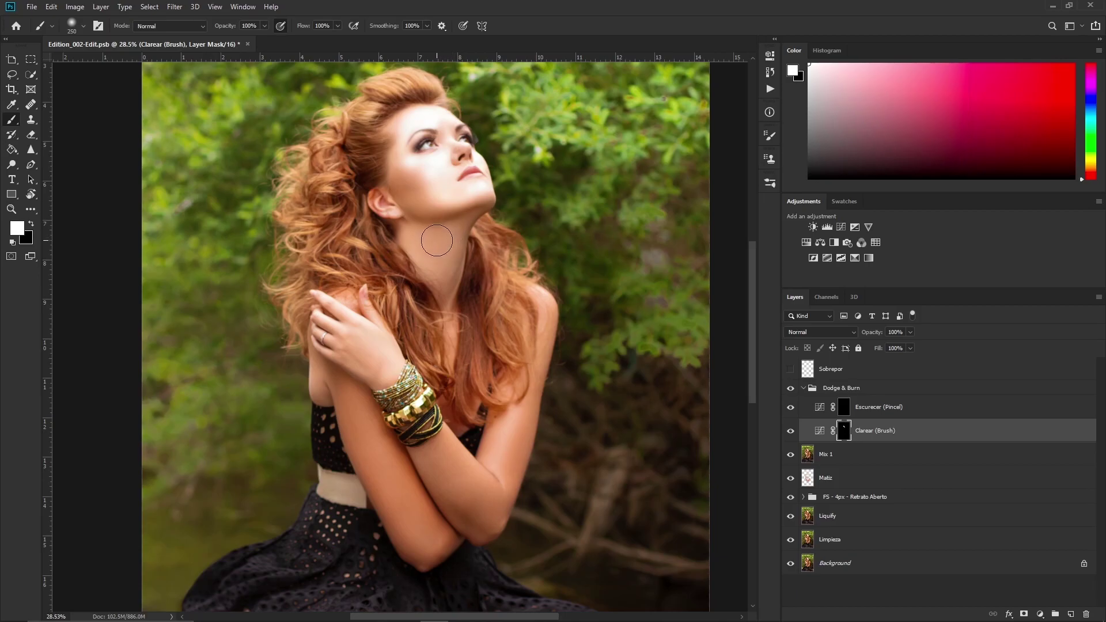
left_click_drag(434, 249, 438, 262)
- Adjust the brush flow around 62% and brighten the forearm down to the elbow
key("x")
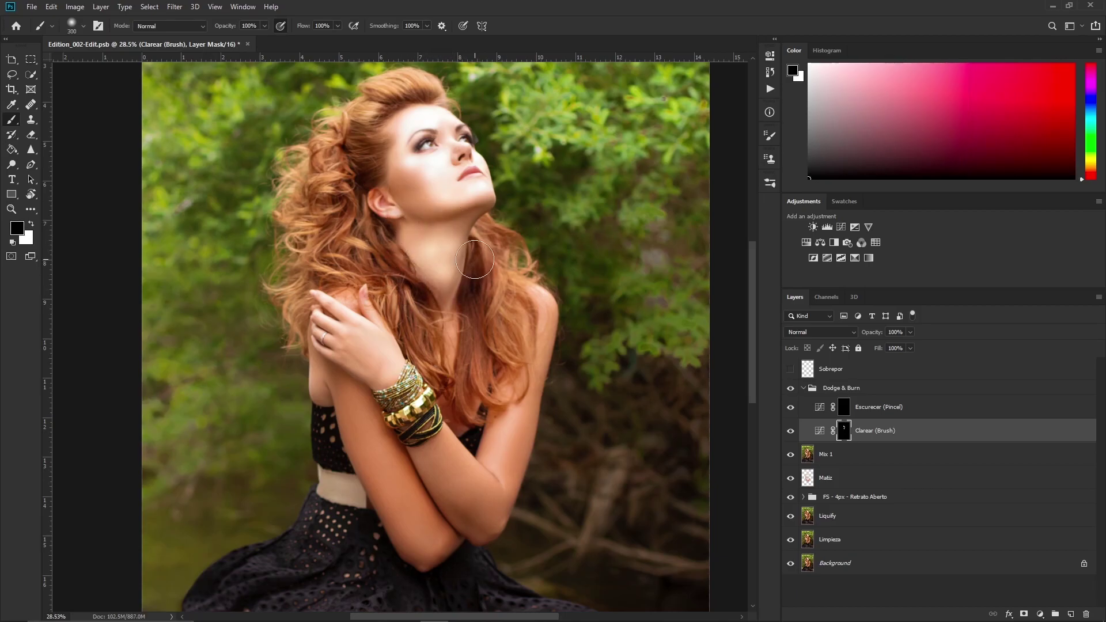
left_click(338, 26)
left_click_drag(340, 38, 318, 39)
key("Escape")
key("x")
left_click_drag(521, 403, 455, 507)
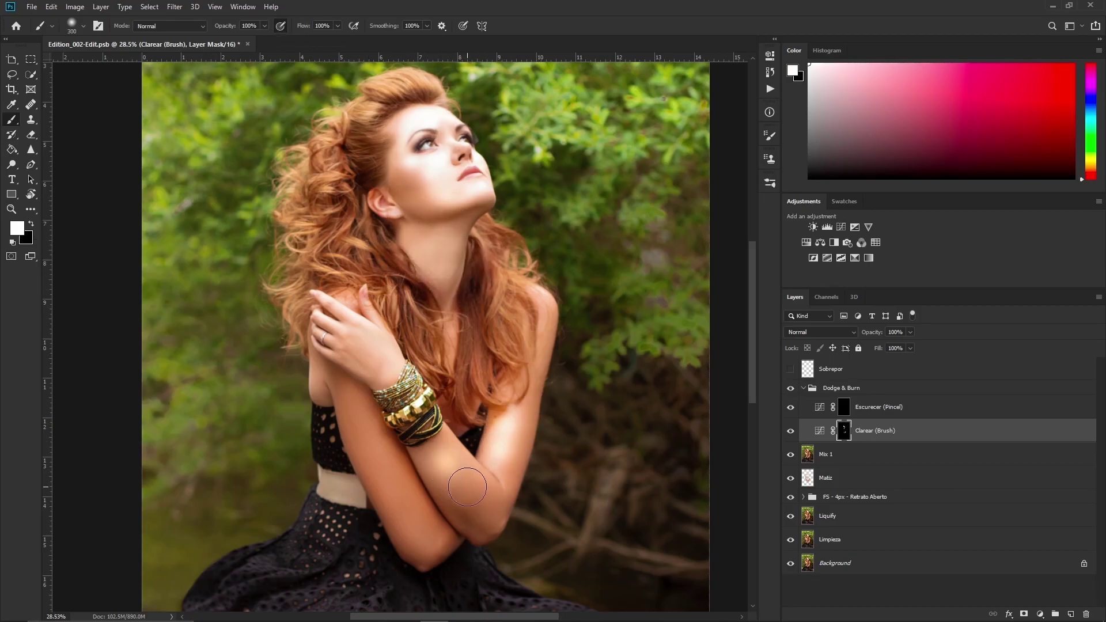
mouse_move(359, 417)
left_mouse_down()
mouse_move(425, 531)
mouse_move(332, 443)
left_mouse_up()
key("x")
- With 45% flow and a 500 brush, tone down the upper arm, then compare the layer on/off
key("shift+4")
key("shift+5")
key("bracketright")
key("bracketright")
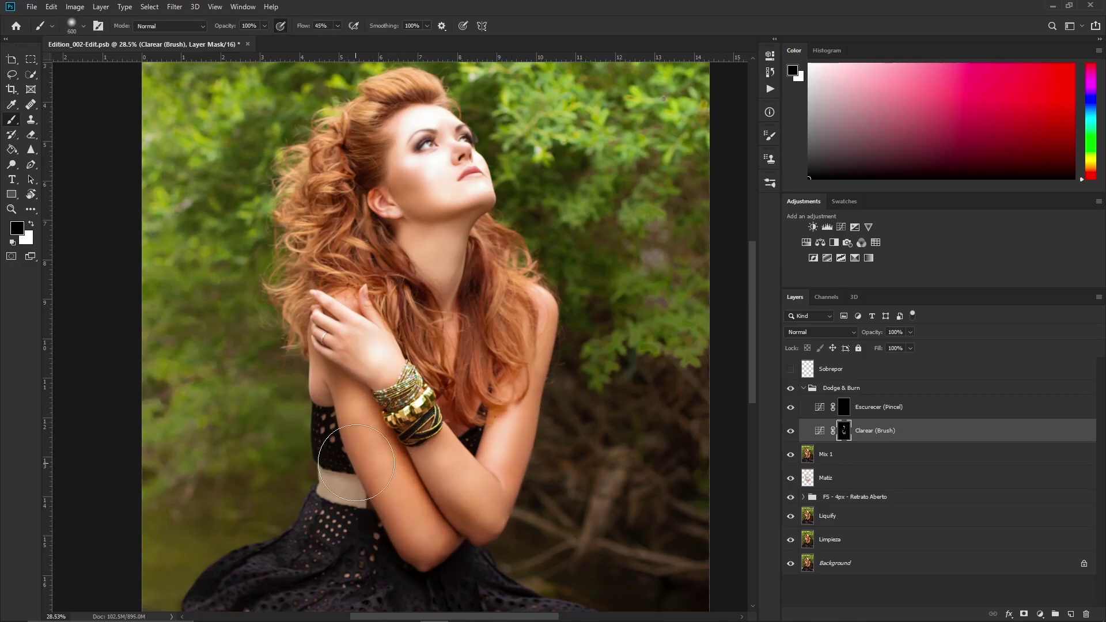
left_click_drag(524, 423, 486, 397)
key("bracketleft")
key("bracketleft")
key("bracketleft")
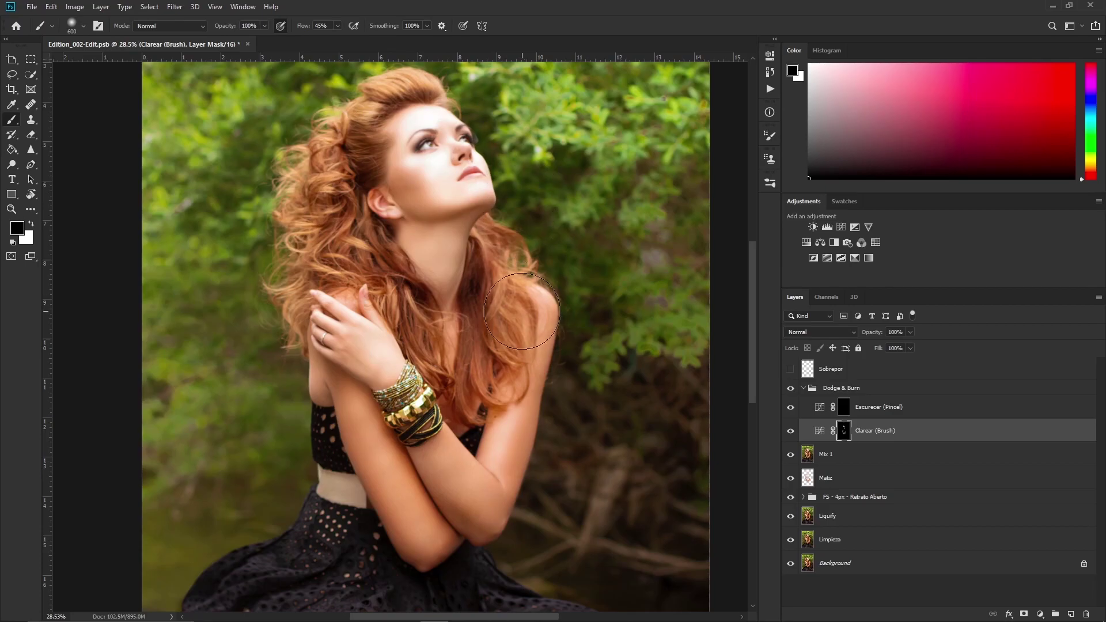
left_click_drag(447, 128, 464, 147)
key("x")
left_click(791, 432)
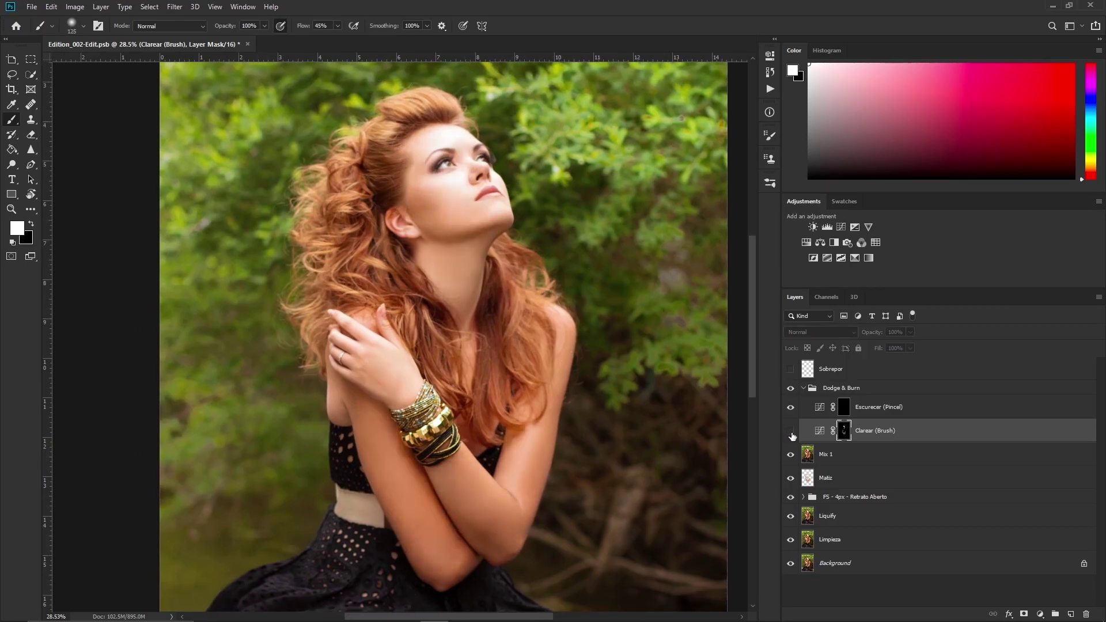
- Set a 400 brush at 100% flow and switch to the Escurecer (Pincel) layer
key("bracketright")
key("bracketright")
key("bracketright")
key("x")
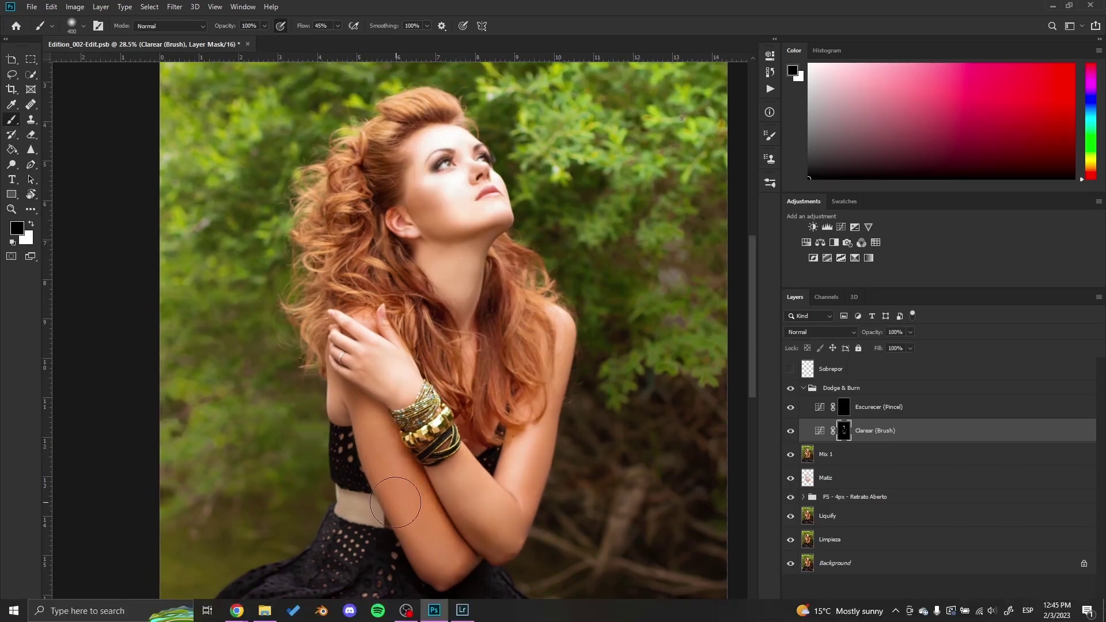
key("bracketleft")
key("bracketleft")
key("bracketleft")
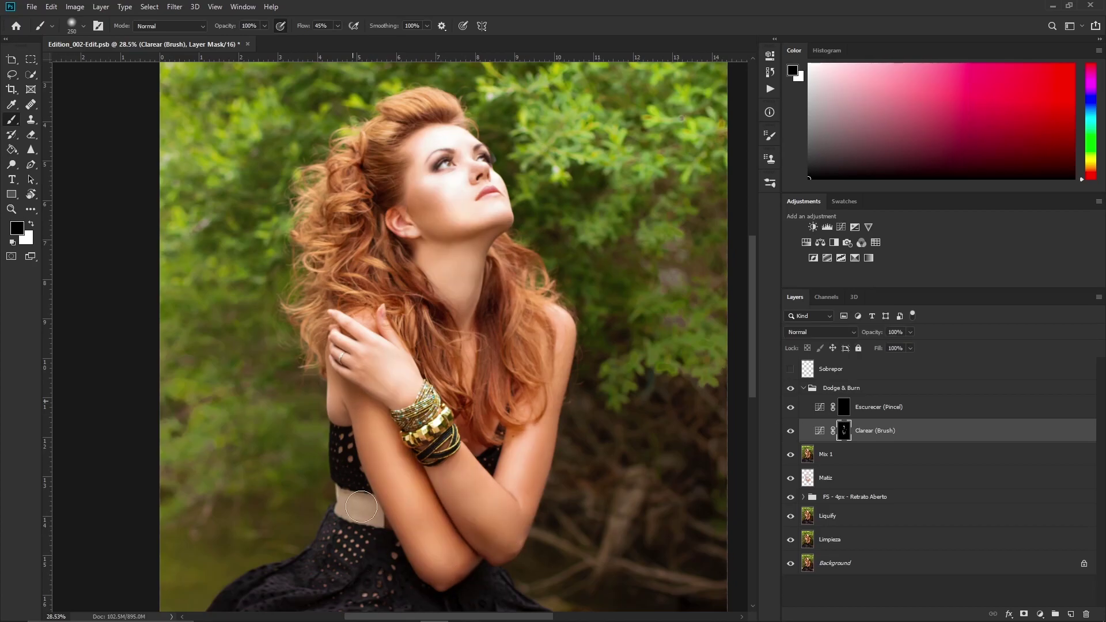
key("bracketright")
key("bracketright")
key("bracketright")
key("shift+0")
key("alt+bracketright")
- At 30% flow, deepen the shadow beside the face, then zoom in with a 35 brush
key("x")
key("3")
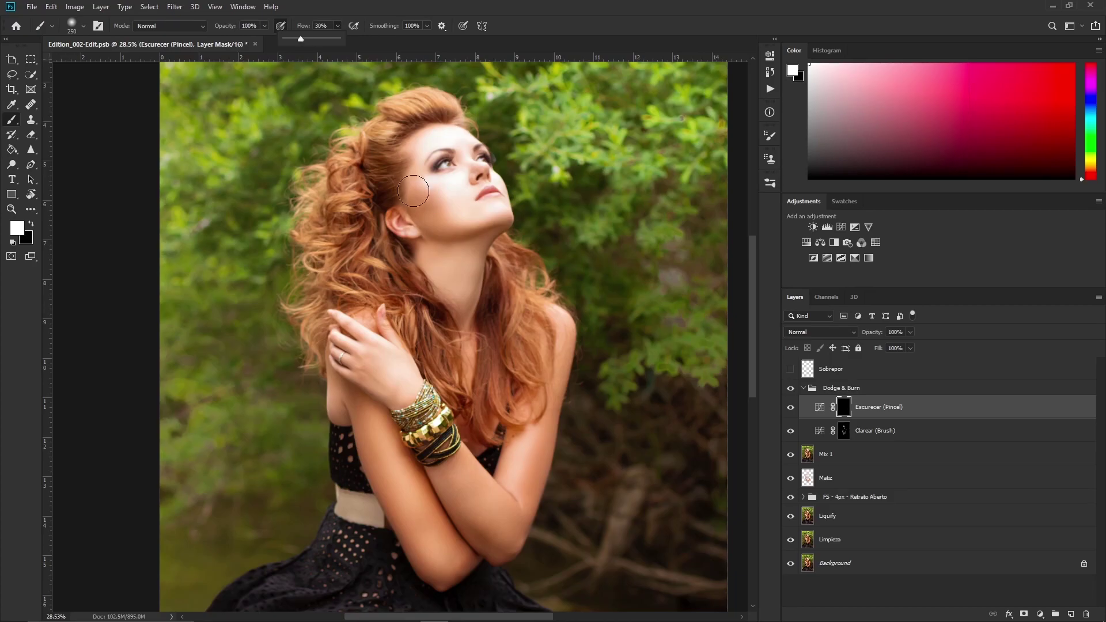
key("bracketleft")
key("bracketleft")
key("bracketleft")
mouse_move(421, 132)
left_mouse_down()
mouse_move(398, 150)
mouse_move(348, 283)
left_mouse_up()
scroll(416, 139, "up", 3)
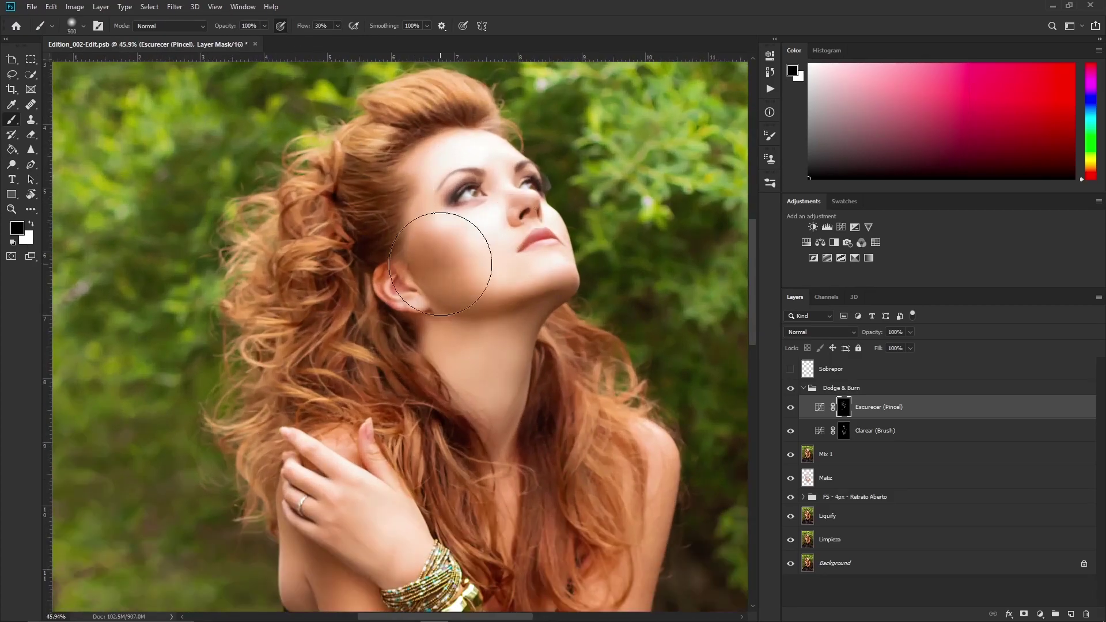
key("bracketleft")
key("bracketleft")
key("bracketleft")
scroll(411, 231, "up", 3)
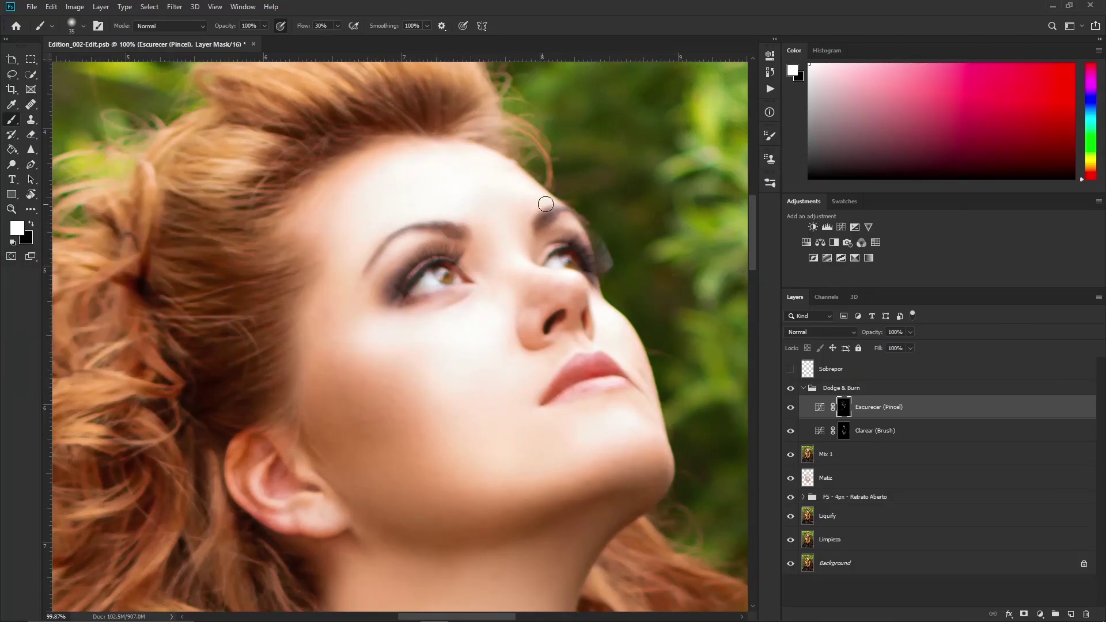
- Alternate between the Clarear and Escurecer masks for face details, then fit the image with a 300 brush
key("alt+bracketleft")
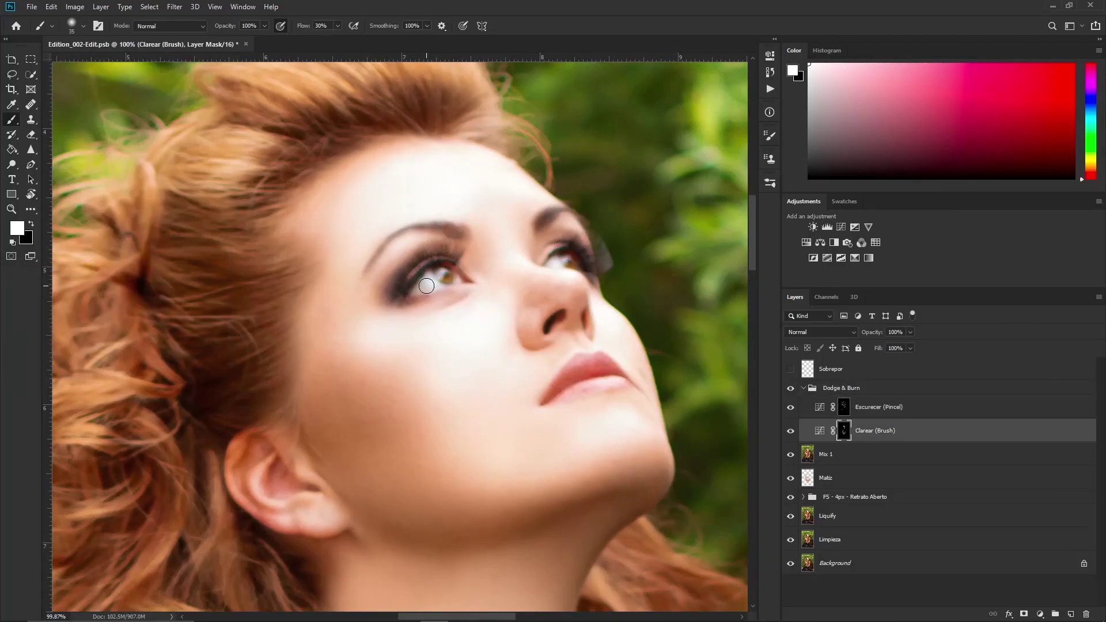
key("alt+bracketright")
key("alt+bracketleft")
key("bracketright")
key("bracketright")
key("bracketright")
key("bracketleft")
key("bracketleft")
key("bracketleft")
key("alt+bracketright")
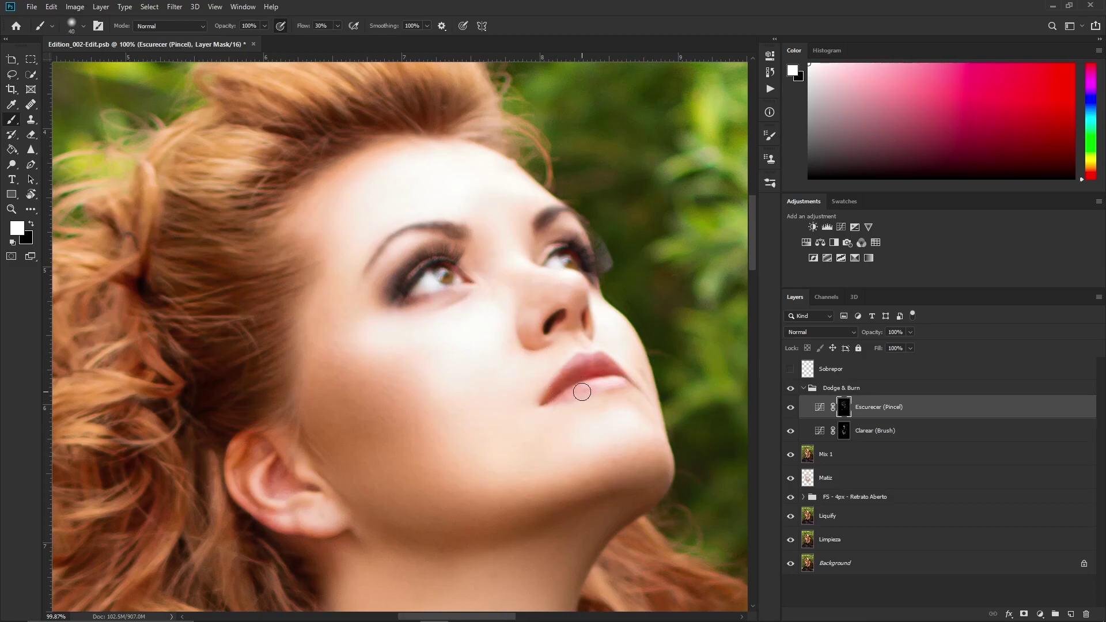
key("ctrl+0")
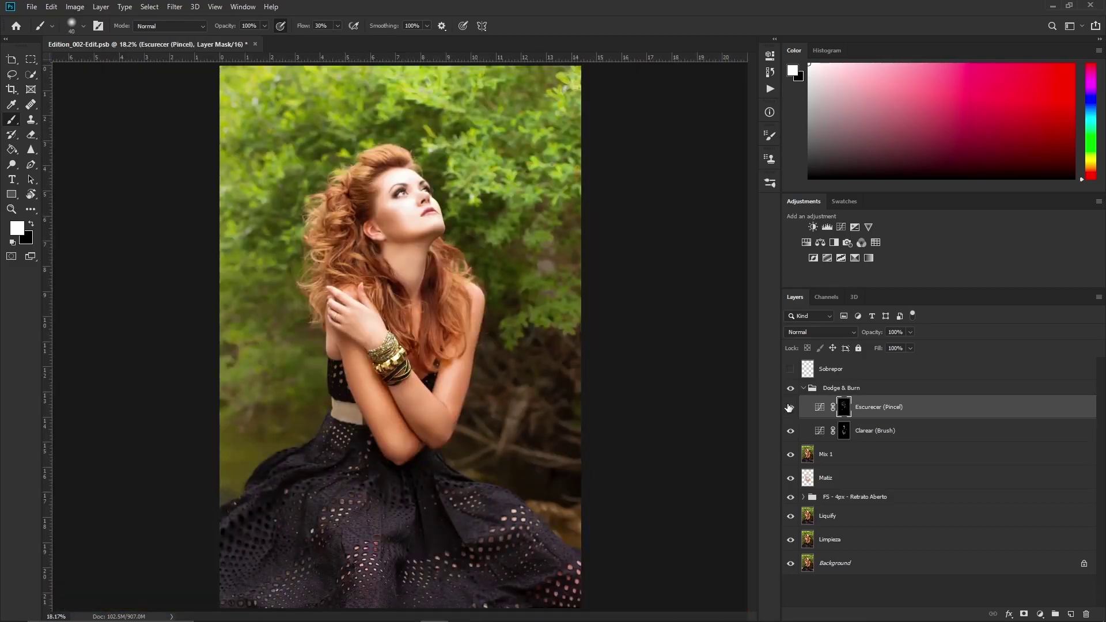
key("alt+bracketleft")
key("bracketright")
key("bracketright")
key("bracketright")
scroll(365, 75, "up", 2)
scroll(365, 75, "up", 1)
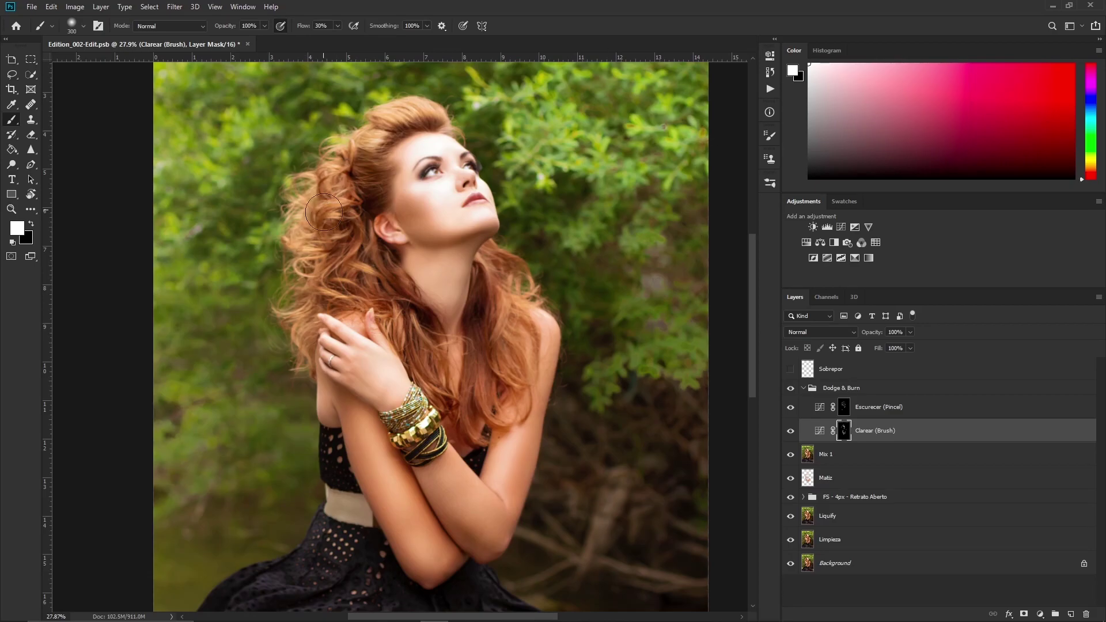
- Lighten the hair beside the face on the Clarear (Brush) mask with 400 and 250 brushes
mouse_move(333, 220)
left_mouse_down()
mouse_move(300, 315)
mouse_move(477, 366)
left_mouse_up()
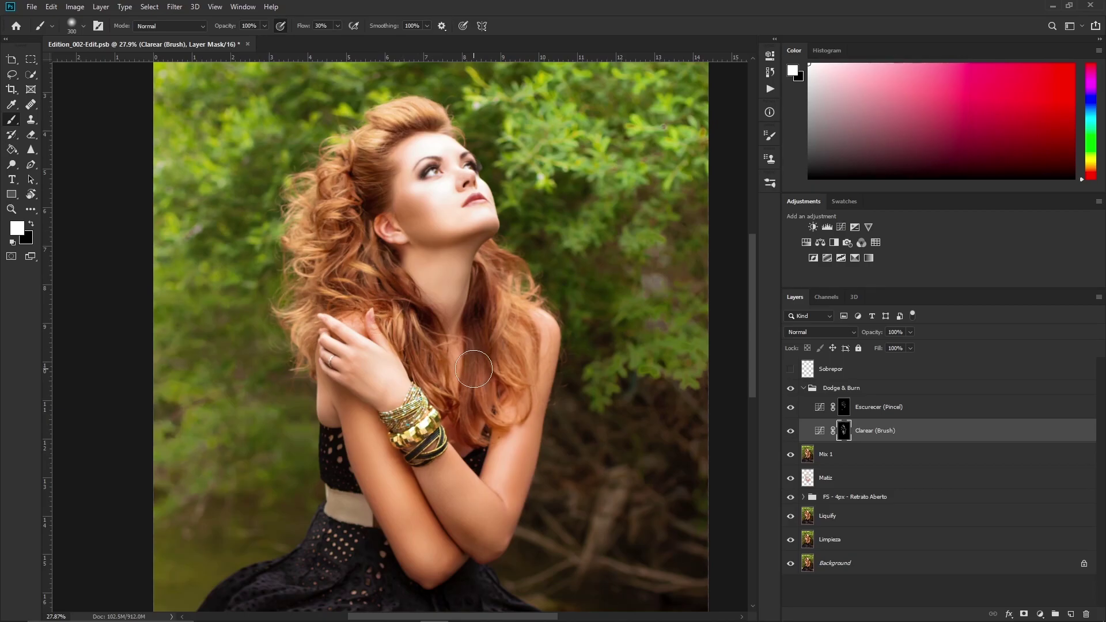
key("bracketright")
key("bracketright")
key("bracketright")
scroll(548, 375, "down", 5)
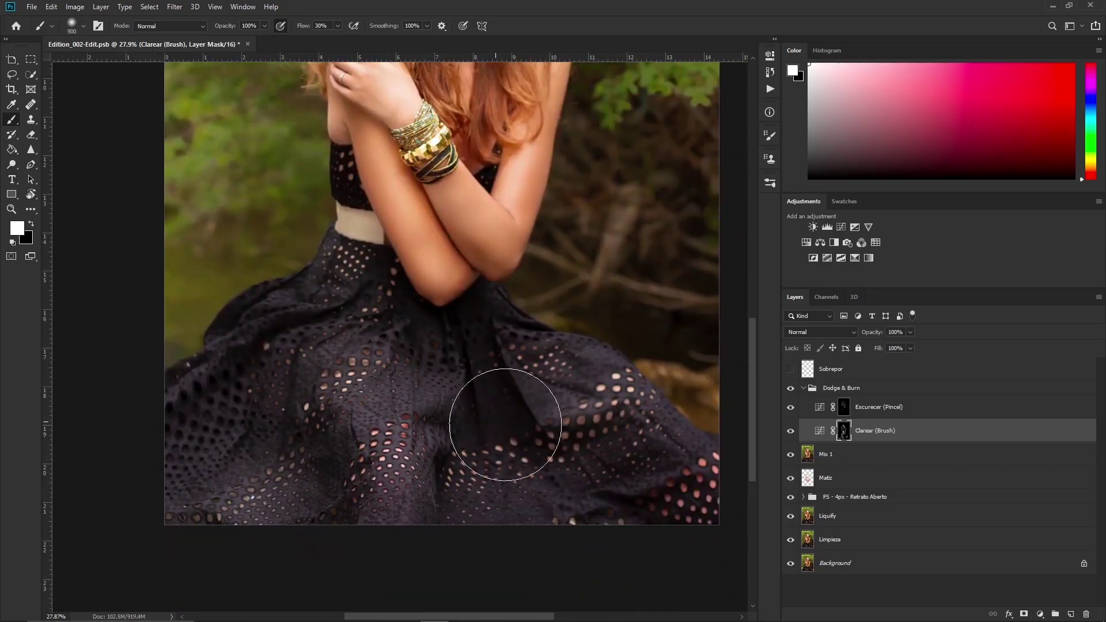
scroll(510, 375, "up", 3)
left_click_drag(510, 341, 530, 611)
key("bracketleft")
key("bracketleft")
key("bracketleft")
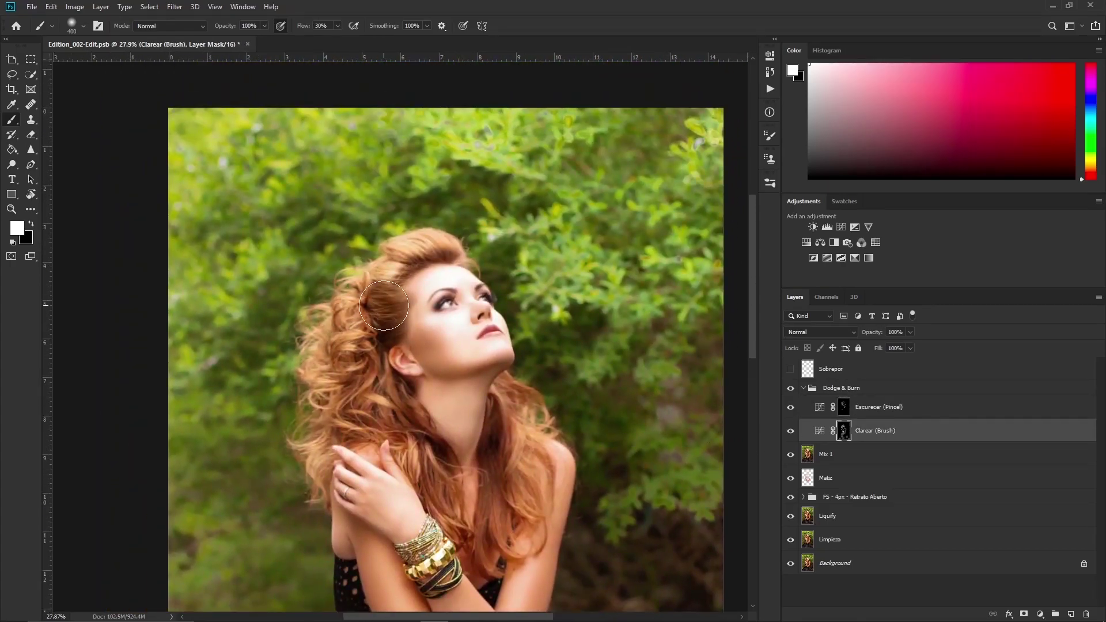
left_click_drag(387, 265, 341, 397)
key("bracketleft")
key("bracketleft")
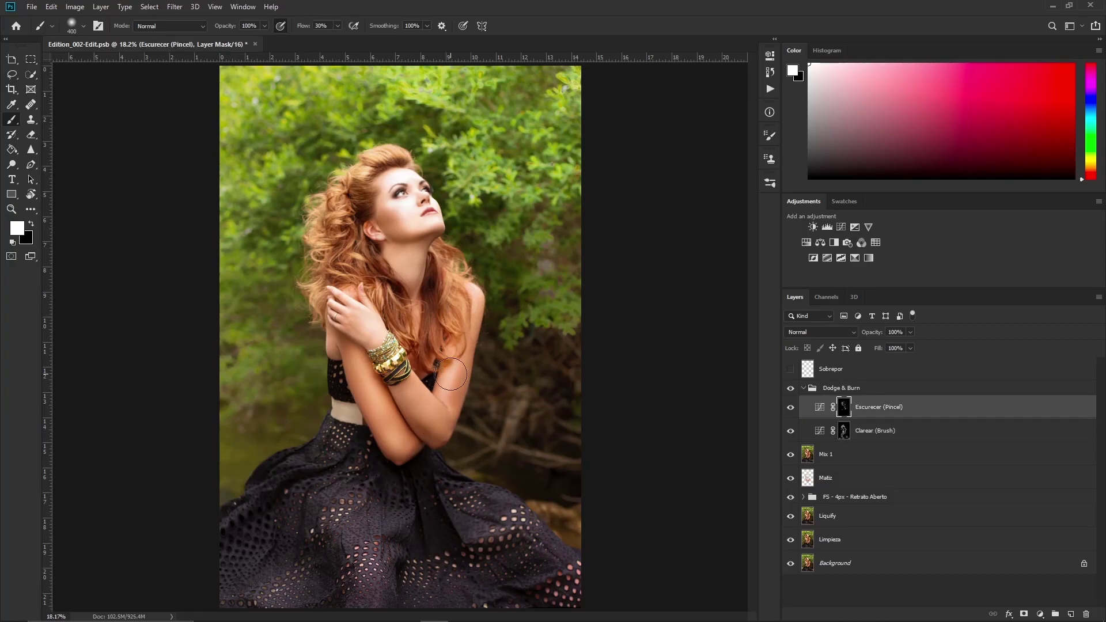
- Switch to Escurecer (Pincel) with 8% flow, then select the Sobrepor overlay layer
key("alt+bracketright")
key("shift+0")
key("shift+8")
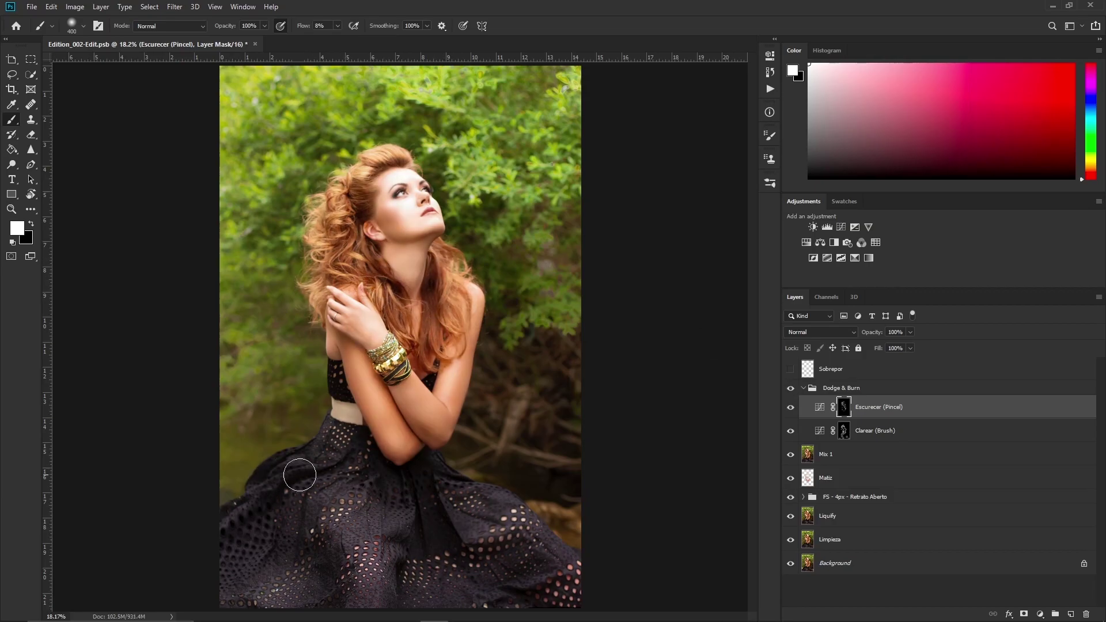
left_click(804, 388)
- Paint a white glow on the Sobrepor overlay across the foliage beside the neck and above
left_click(791, 369)
left_click(836, 368)
key("shift+0")
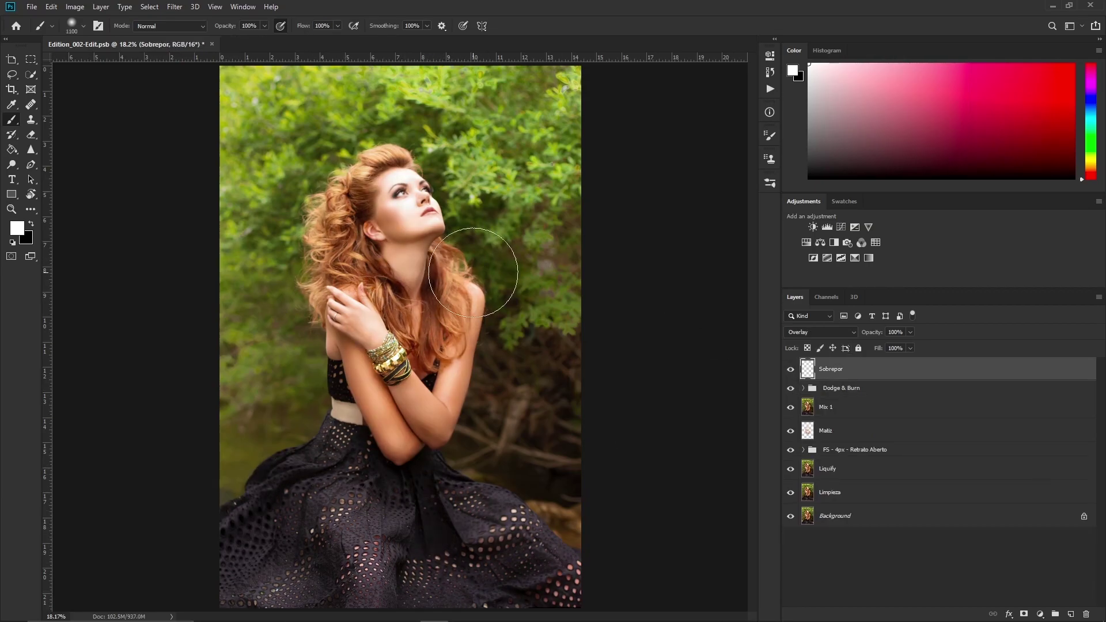
left_click_drag(478, 259, 519, 144)
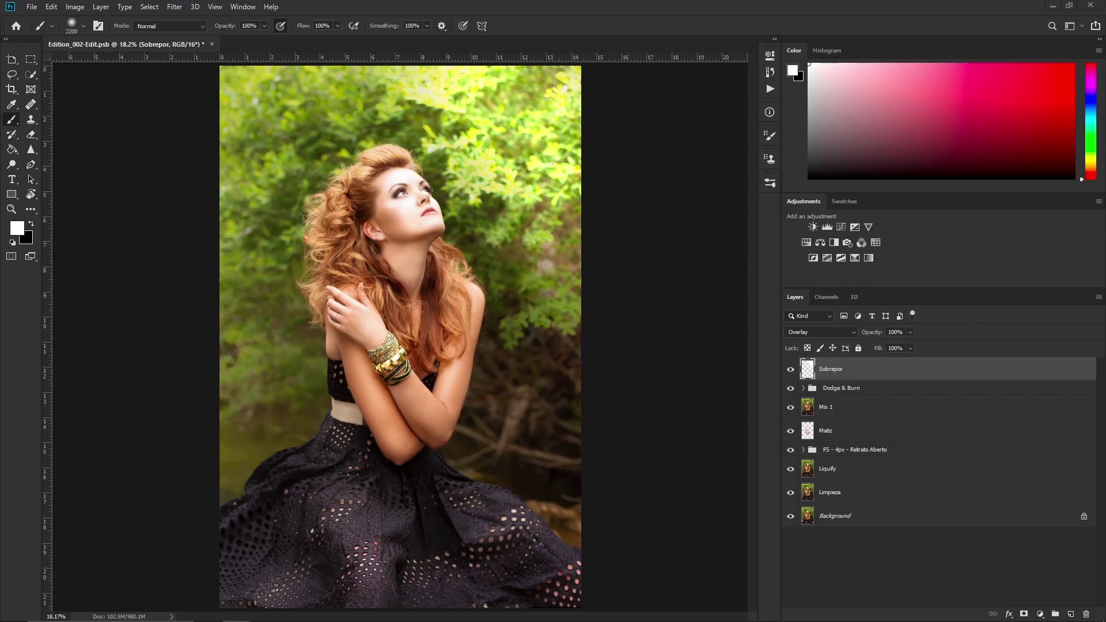
left_click_drag(518, 355, 548, 173)
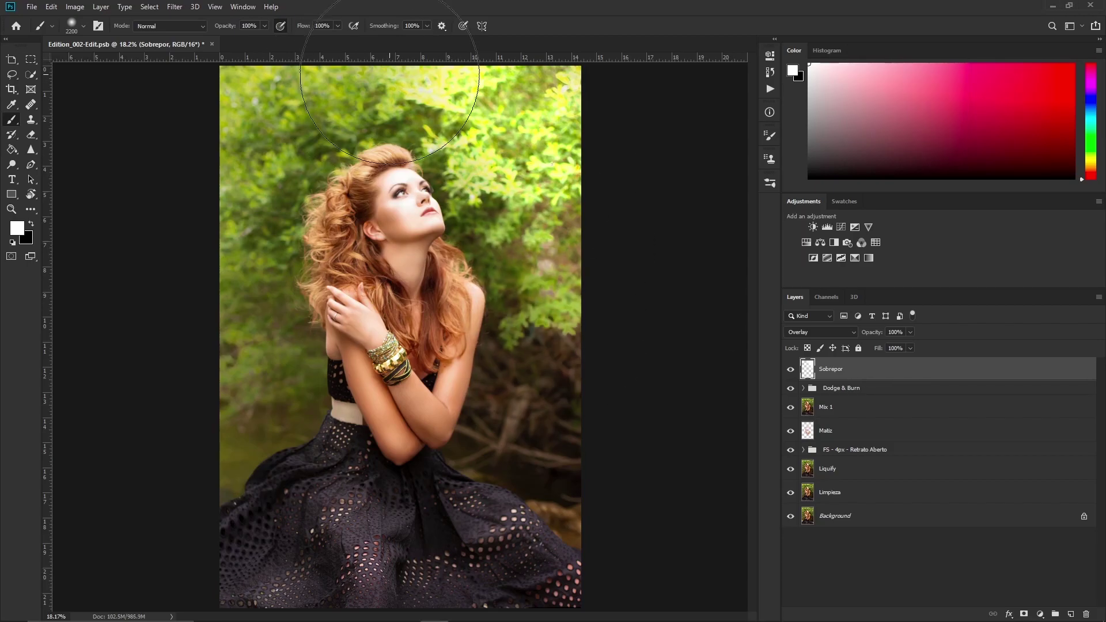
left_click_drag(357, 127, 473, 346)
left_click_drag(490, 277, 536, 368)
- Set the Sobrepor layer opacity to 30% and save the document
left_click(910, 332)
left_click_drag(914, 346, 875, 346)
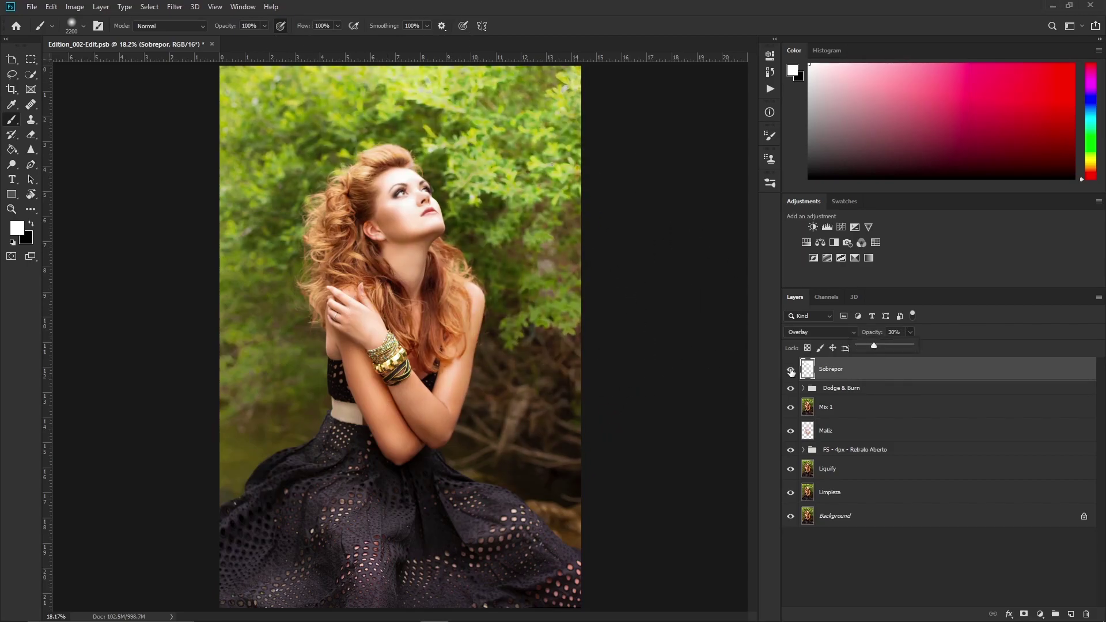
key("ctrl+s")
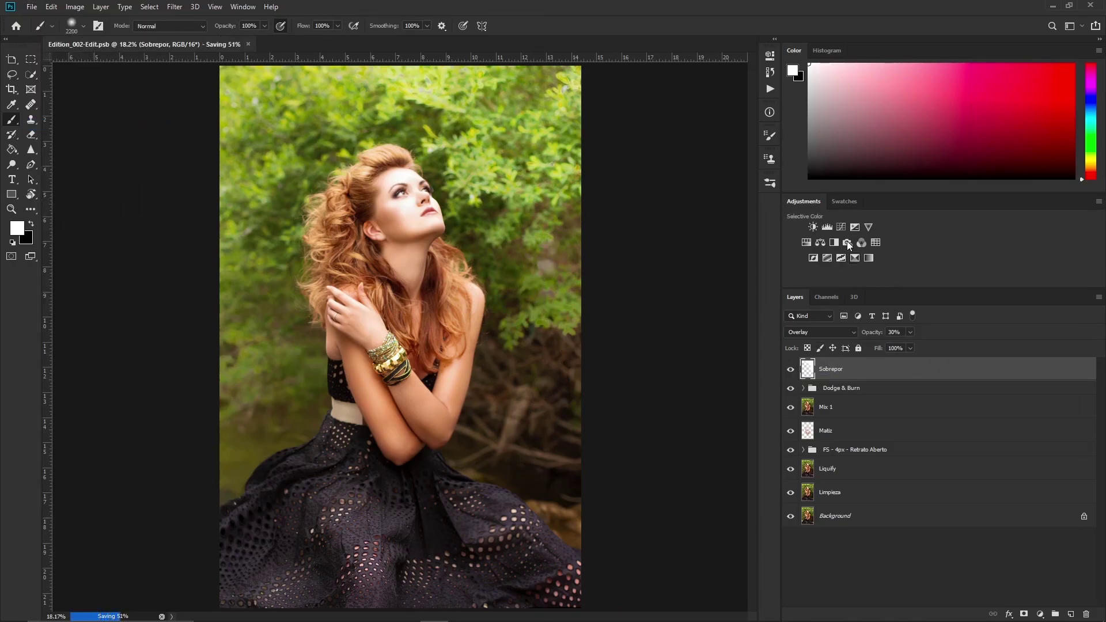
left_click(806, 242)
key("ctrl+alt+g")
left_click_drag(660, 156, 732, 156)
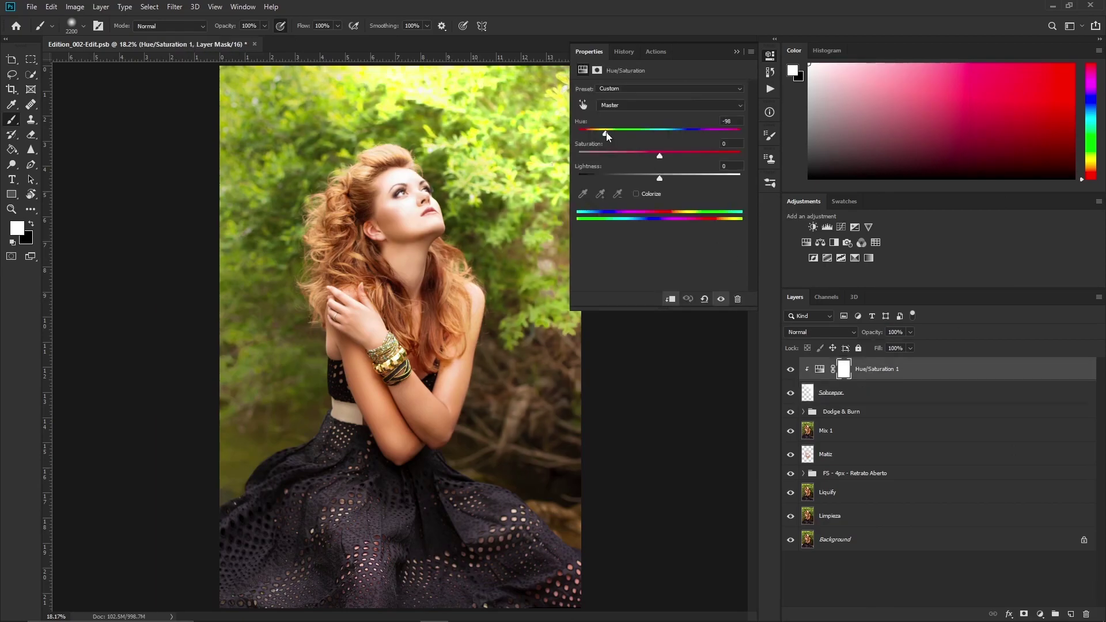
left_click_drag(606, 132, 711, 134)
key("ctrl+i")
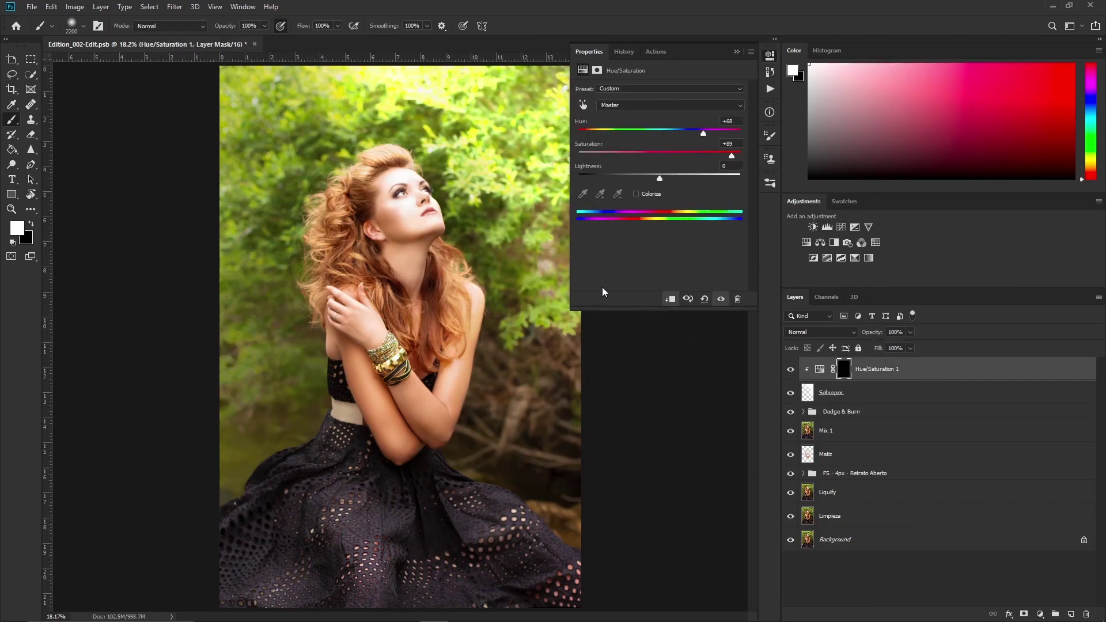
key("Delete")
left_click(822, 244)
right_click(853, 369)
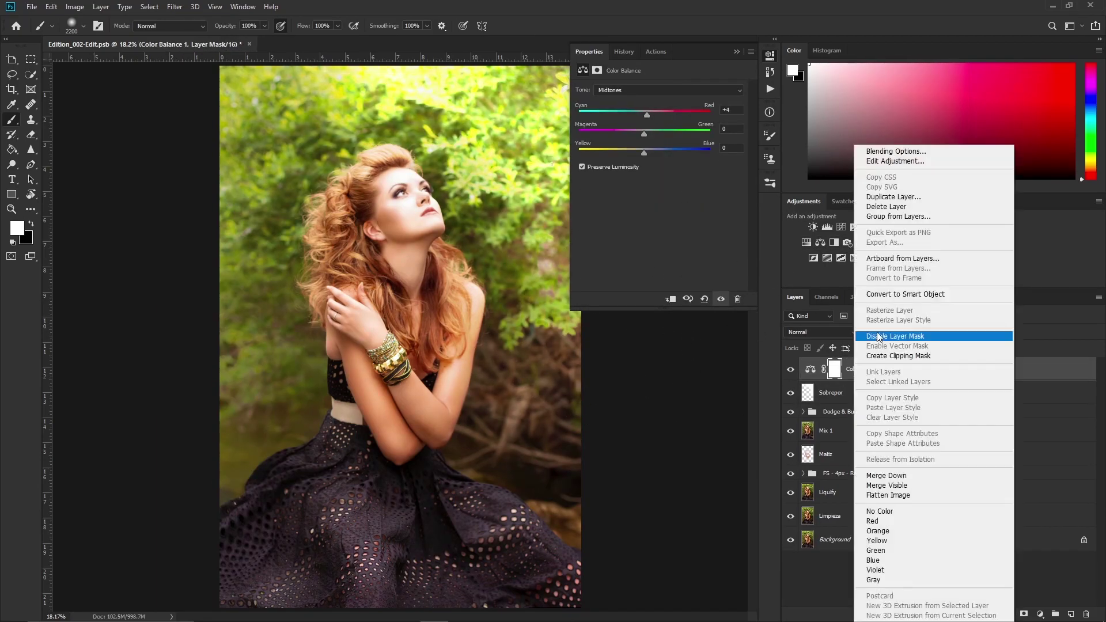
left_click(867, 334)
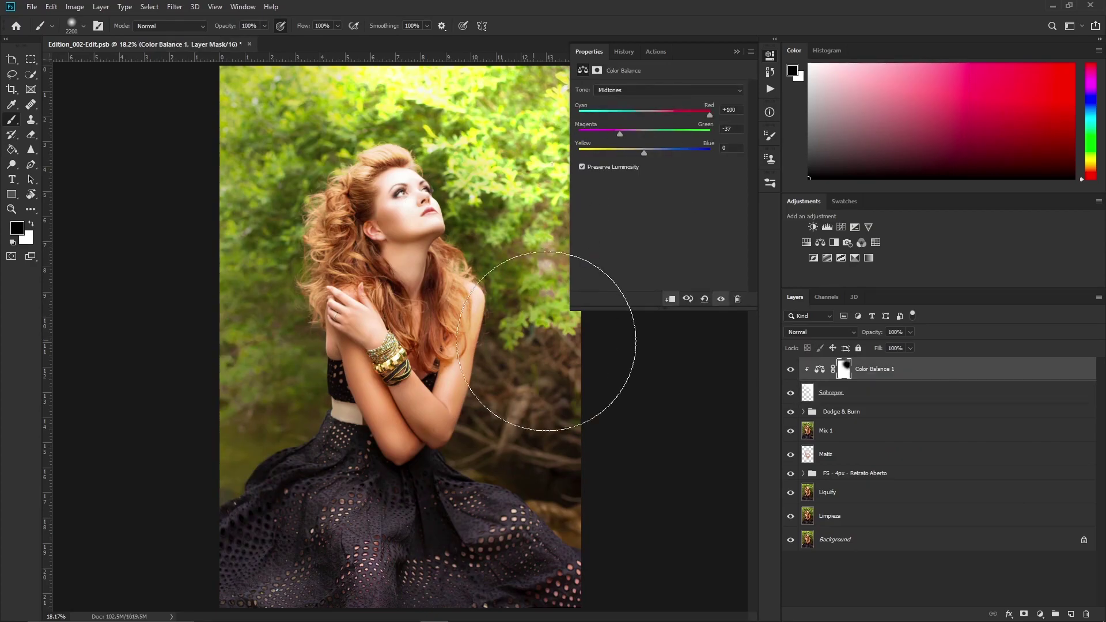
key("Delete")
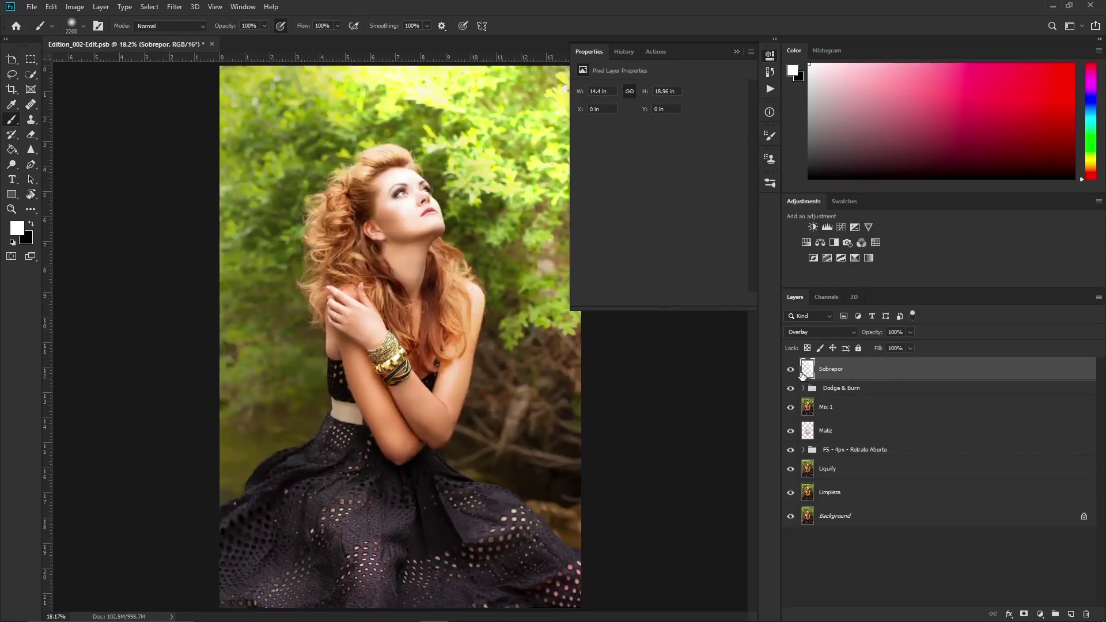
left_click(1041, 614)
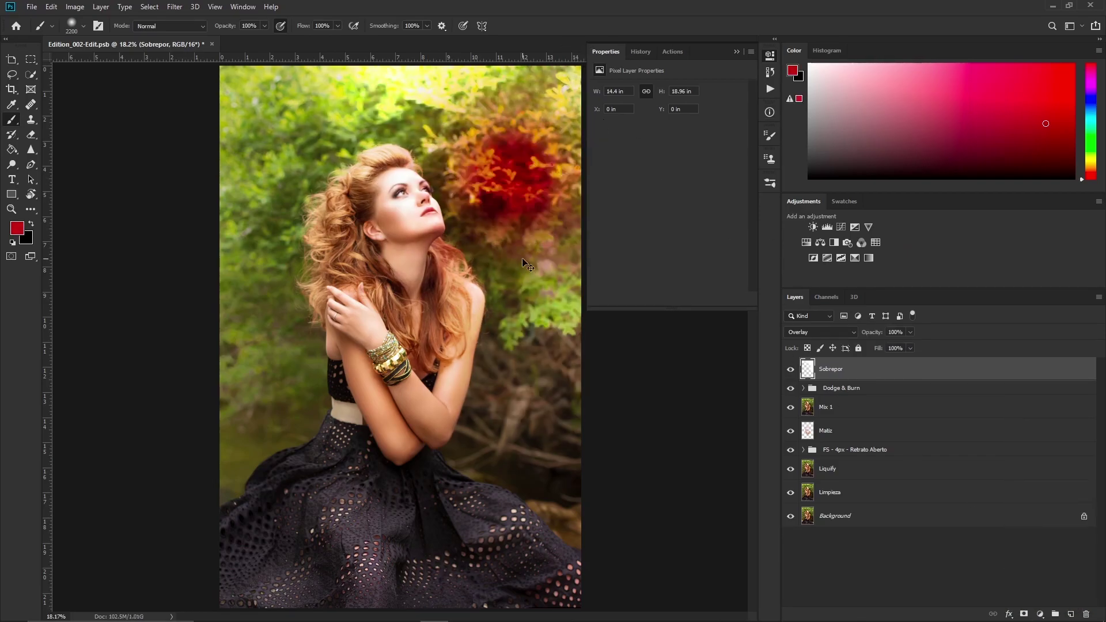
right_click(825, 365)
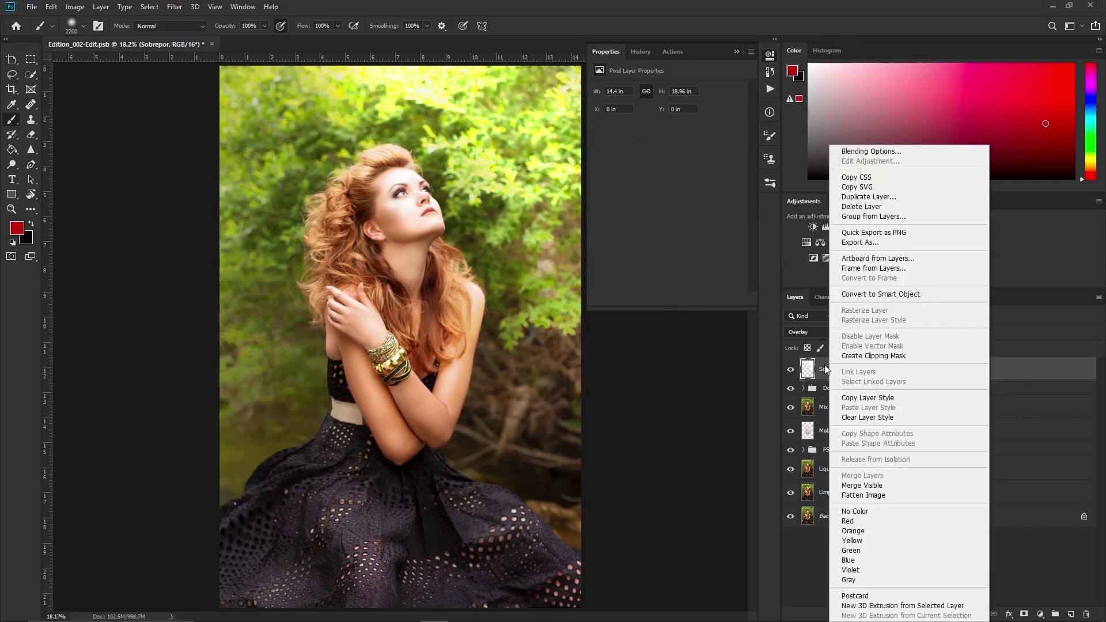
key("Escape")
left_click(821, 332)
- Restore Sobrepor's opacity, fine-tune Selective Color yellows, and add cyan and yellow to the blacks
left_click(796, 472)
left_click(911, 332)
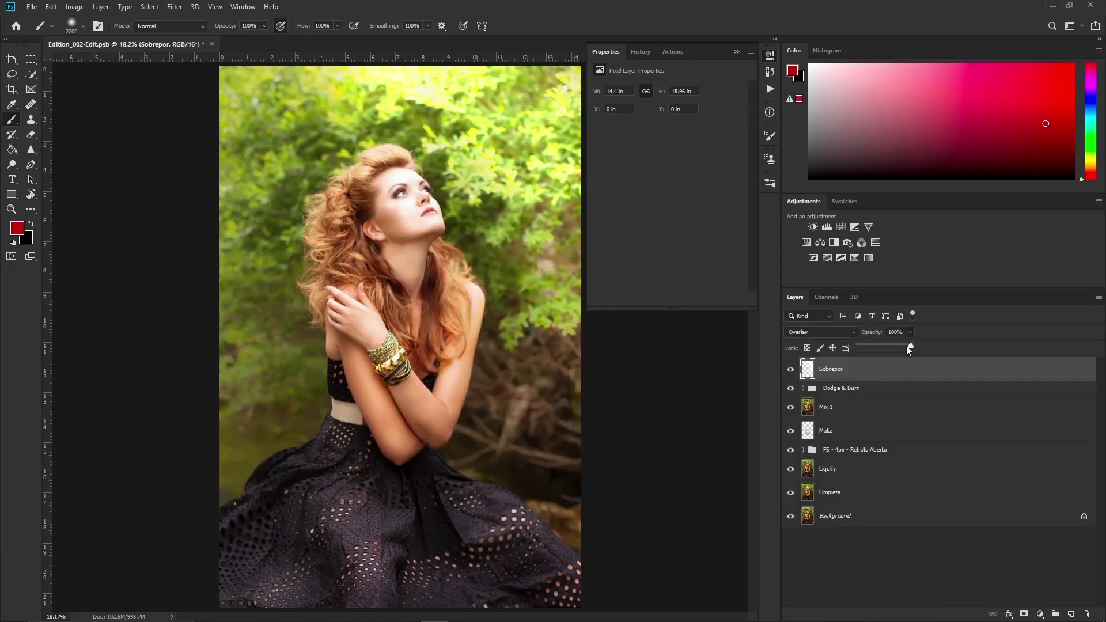
left_click_drag(908, 346, 874, 347)
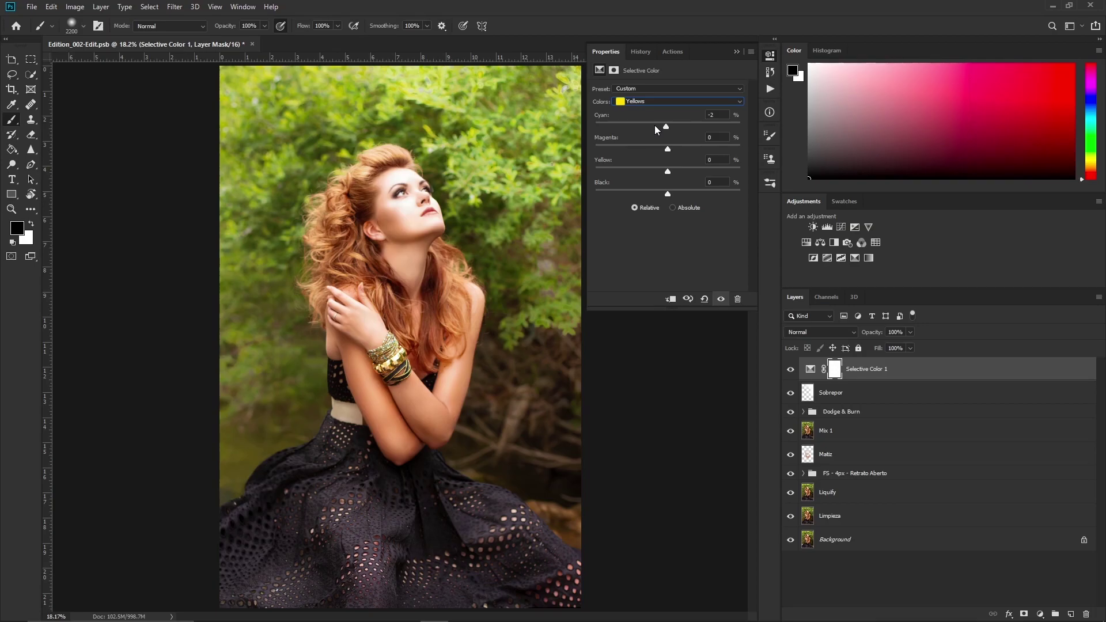
left_click_drag(668, 148, 669, 149)
key("Down")
left_click_drag(668, 125, 686, 126)
left_click_drag(668, 171, 677, 171)
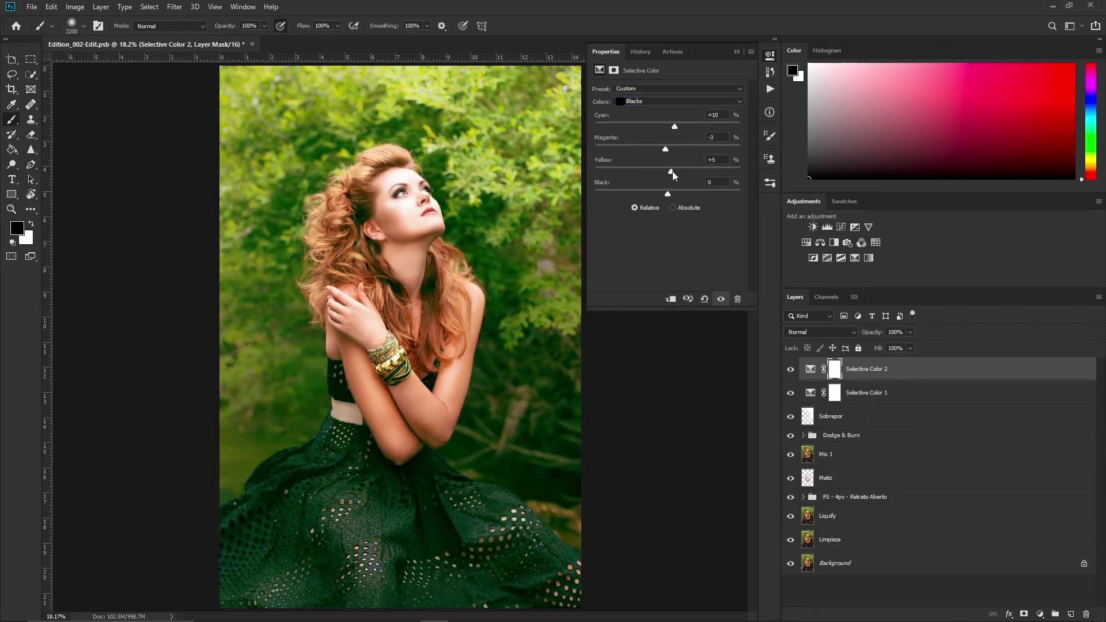
- Invert the Selective Color 2 mask, paint the tint onto the dress and left foliage, and lower its opacity
left_click_drag(672, 171, 662, 189)
key("ctrl+i")
key("x")
left_click_drag(284, 531, 263, 576)
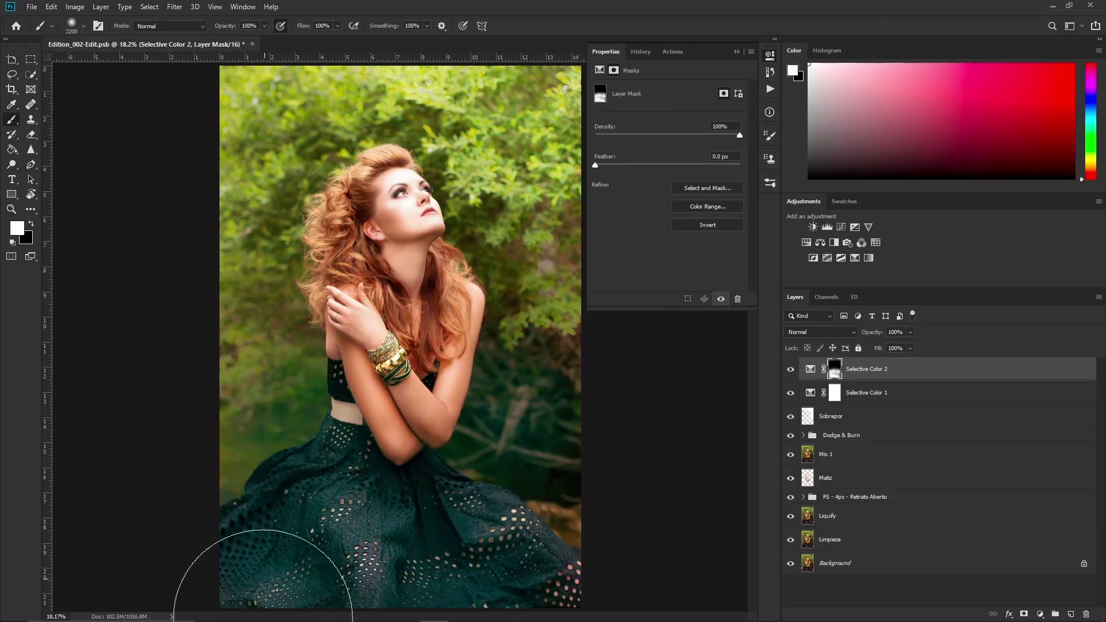
key("bracketleft")
key("bracketleft")
key("bracketleft")
left_click_drag(231, 75, 236, 496)
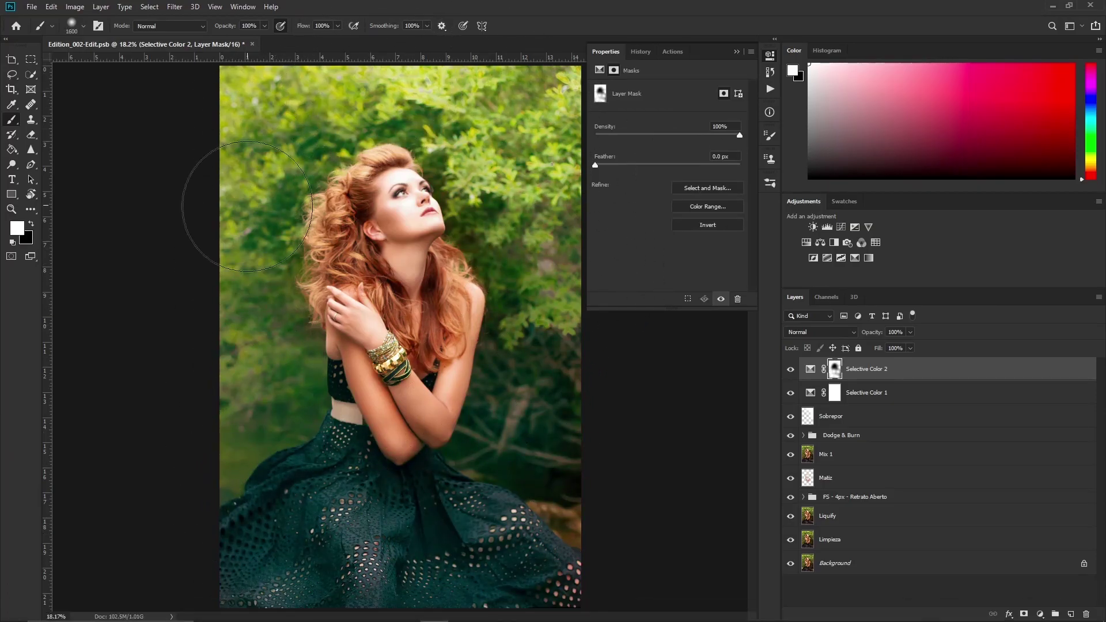
key("x")
left_click_drag(568, 469, 522, 398)
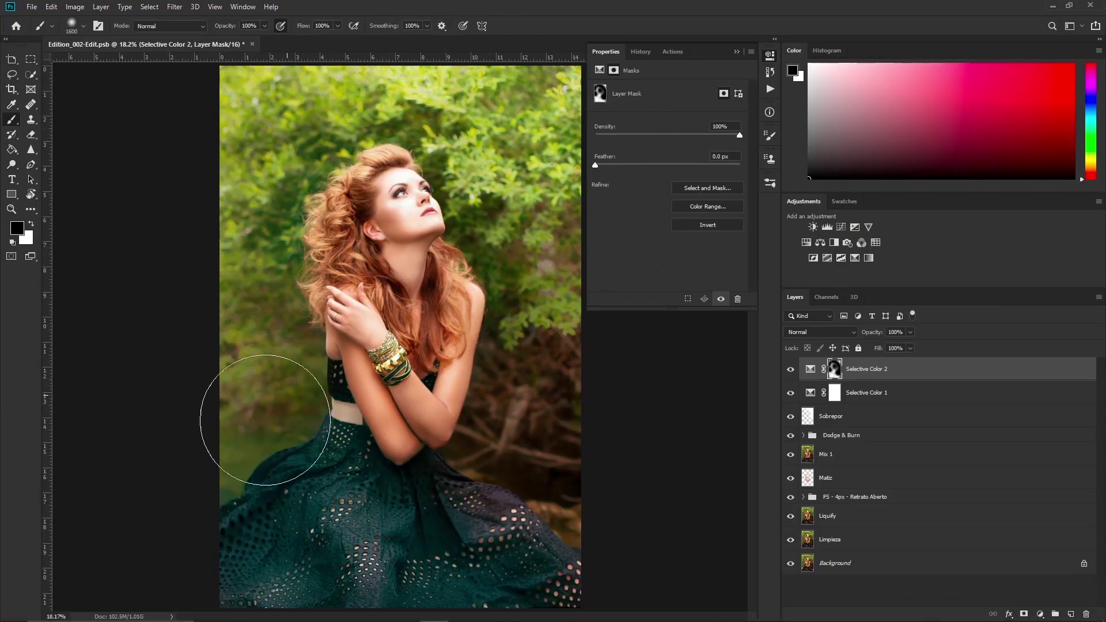
key("x")
key("x")
key("x")
key("x")
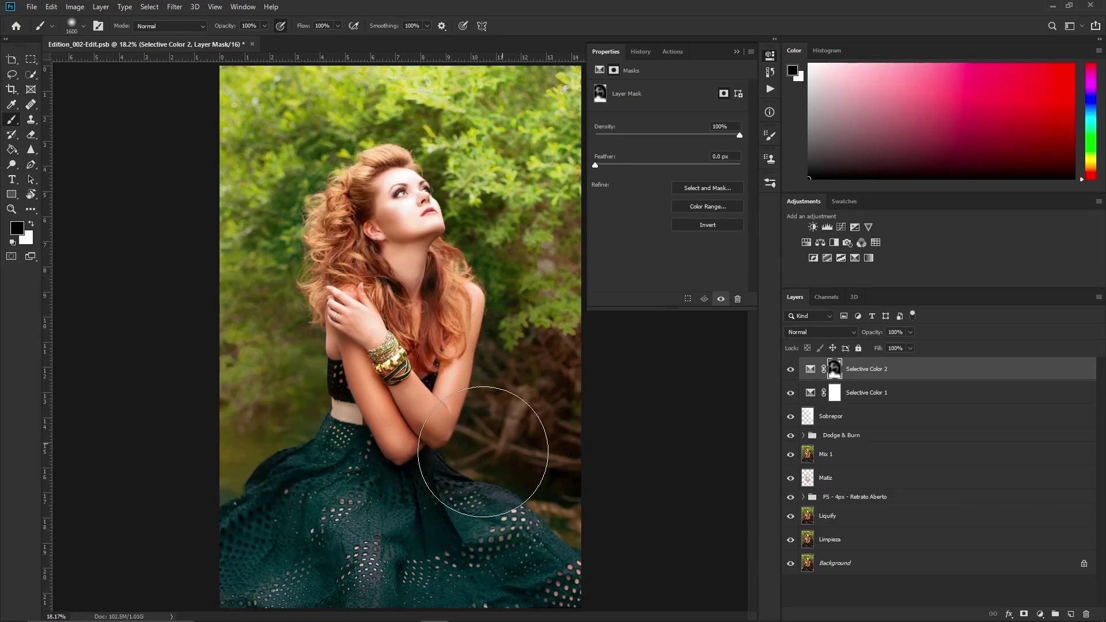
key("x")
key("x")
left_click(791, 370)
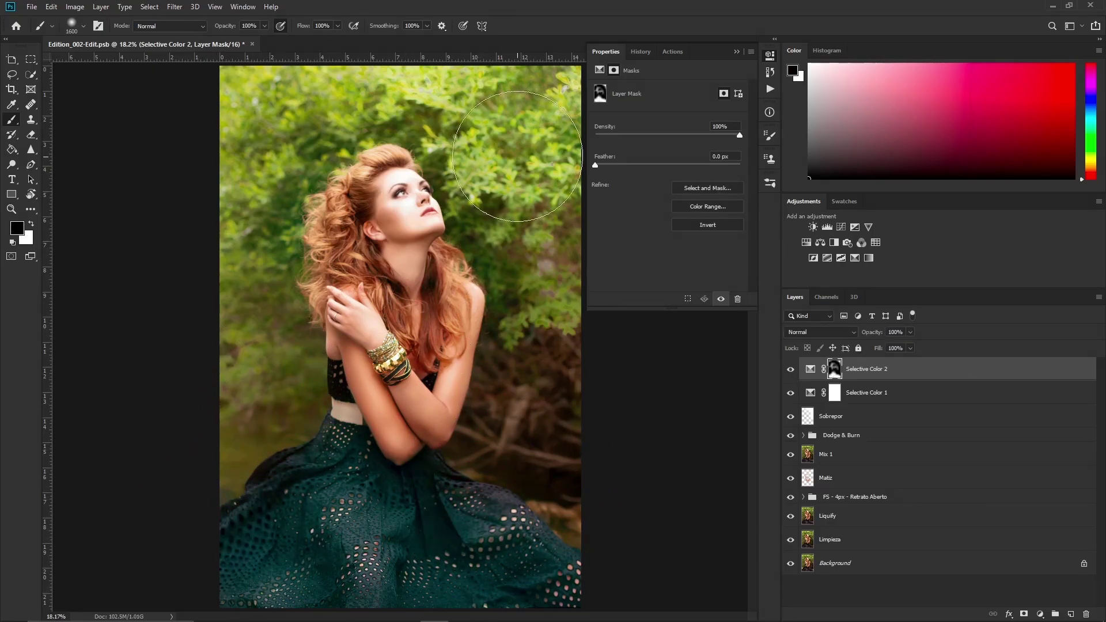
key("x")
mouse_move(911, 332)
left_mouse_down()
mouse_move(877, 354)
mouse_move(865, 336)
left_mouse_up()
- Add a Curves S-curve for contrast at 30% opacity and create a new empty layer above it
left_click(841, 227)
left_click(708, 144)
left_click_drag(649, 208, 649, 210)
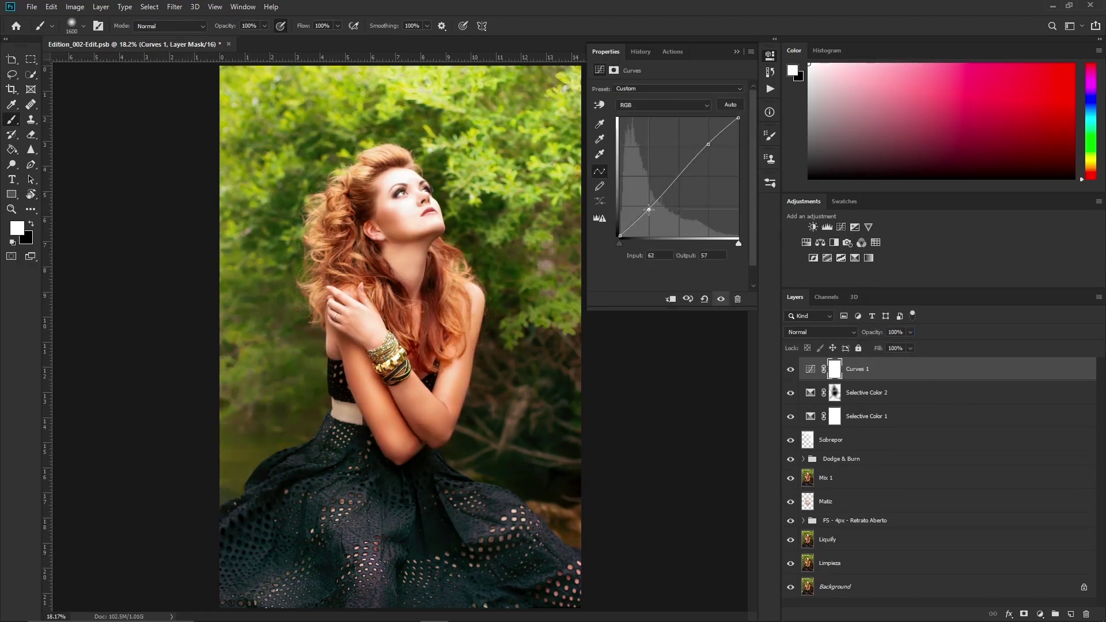
left_click_drag(708, 143, 708, 142)
left_click(811, 369)
left_click(893, 332)
type("30")
key("ctrl+shift+alt+n")
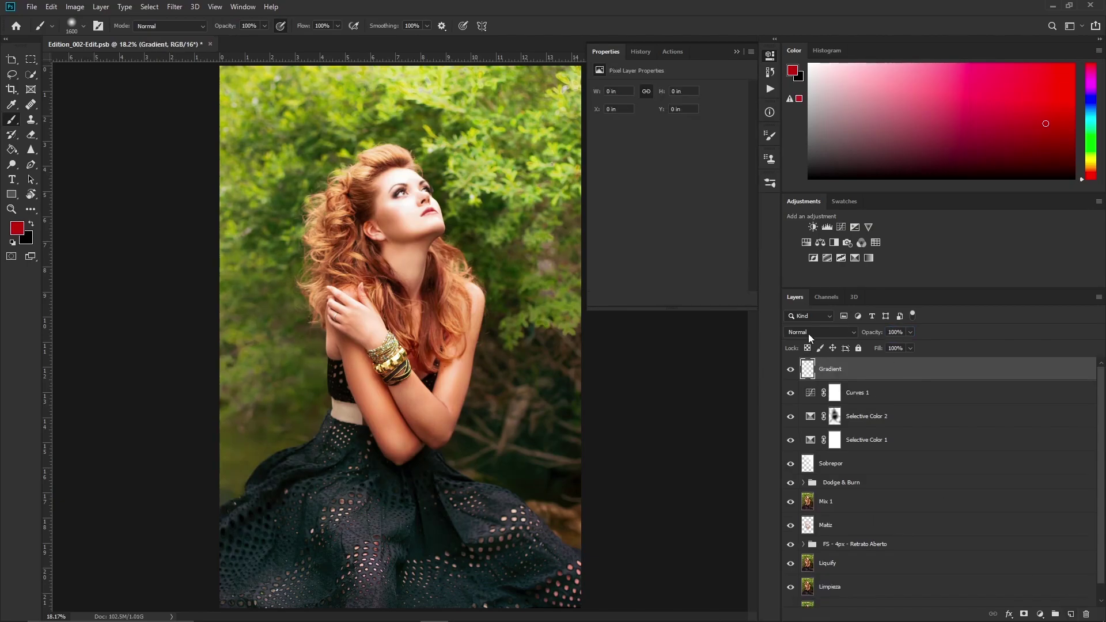
- Add a Gradient fill layer, rotate its angle and shift a stop colour toward magenta
left_click(1040, 615)
left_click(1014, 173)
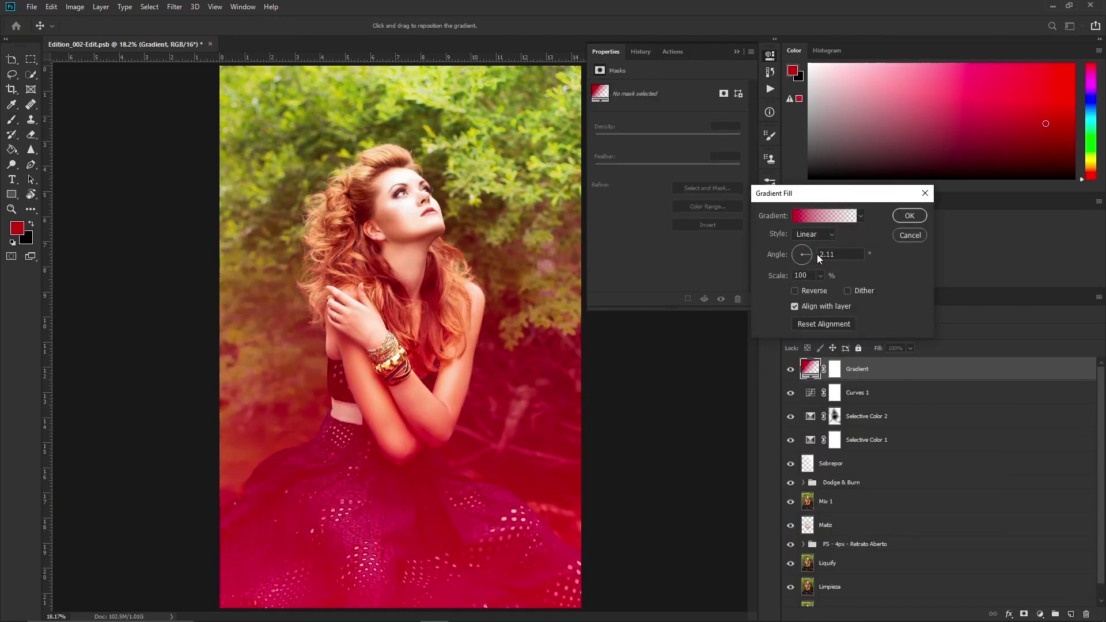
mouse_move(817, 254)
left_mouse_down()
mouse_move(812, 272)
mouse_move(830, 244)
left_mouse_up()
left_click(861, 218)
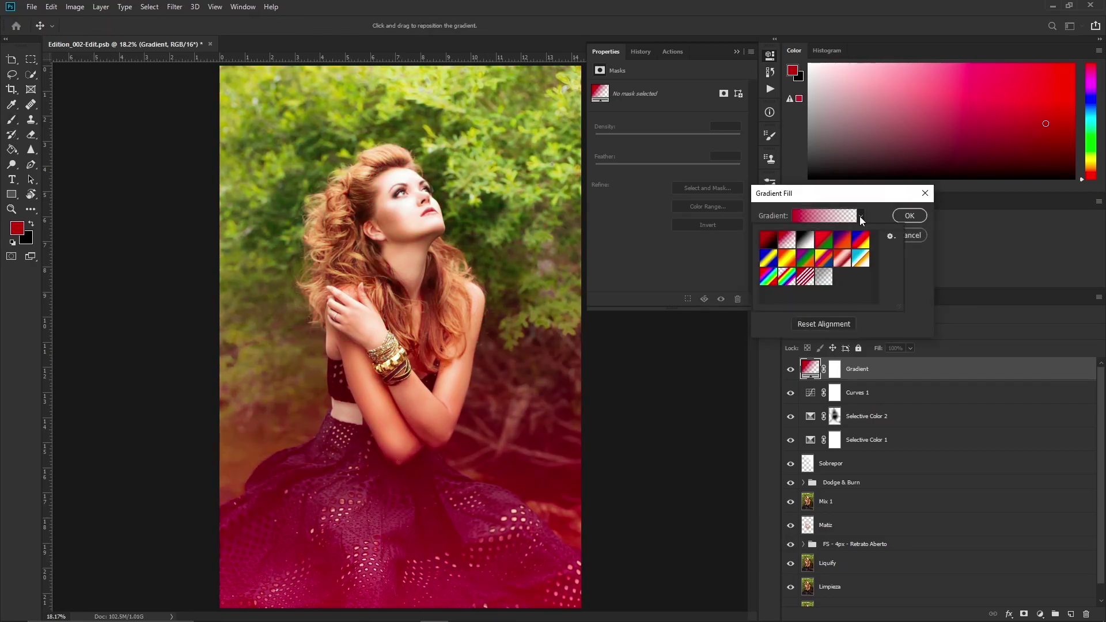
left_click(824, 216)
double_click(616, 420)
mouse_move(610, 322)
left_mouse_down()
mouse_move(701, 246)
mouse_move(593, 249)
left_mouse_up()
key("Return")
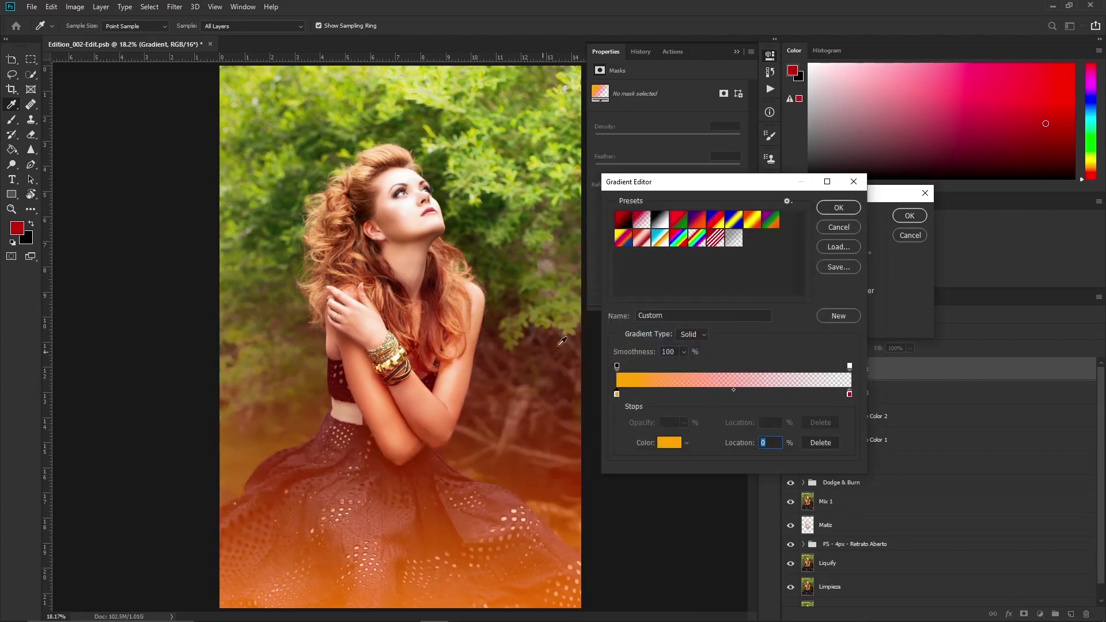
key("Return")
- Recolour a gradient stop, move the gradient toward the top right and use Diamond style
left_click(824, 216)
double_click(617, 394)
mouse_move(691, 259)
left_mouse_down()
mouse_move(634, 360)
mouse_move(612, 285)
left_mouse_up()
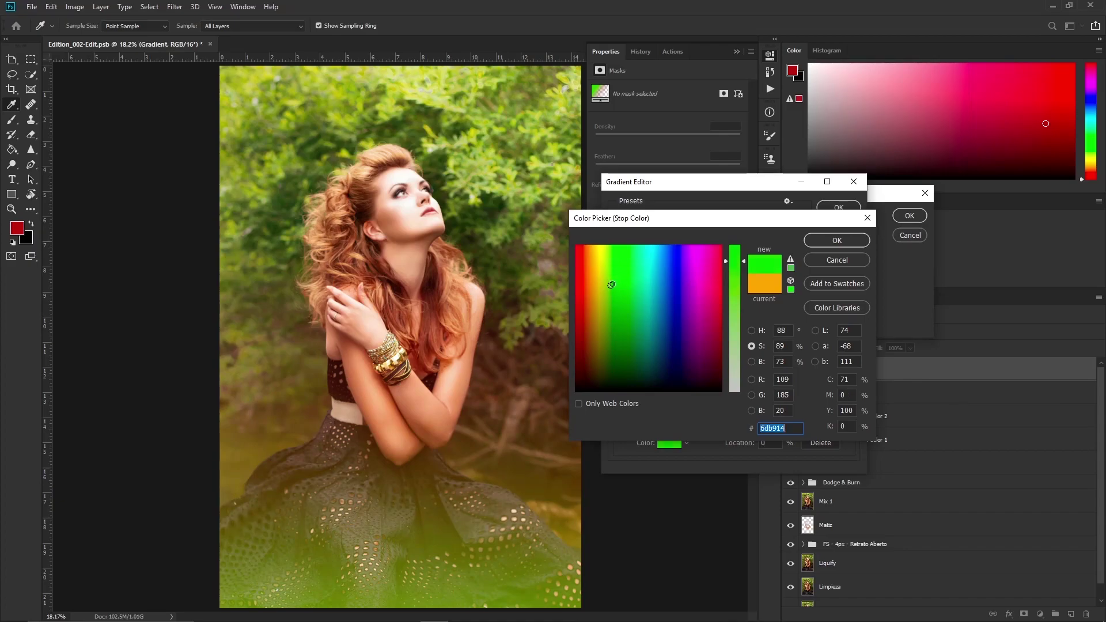
key("Return")
key("Return")
left_click_drag(529, 291, 551, 103)
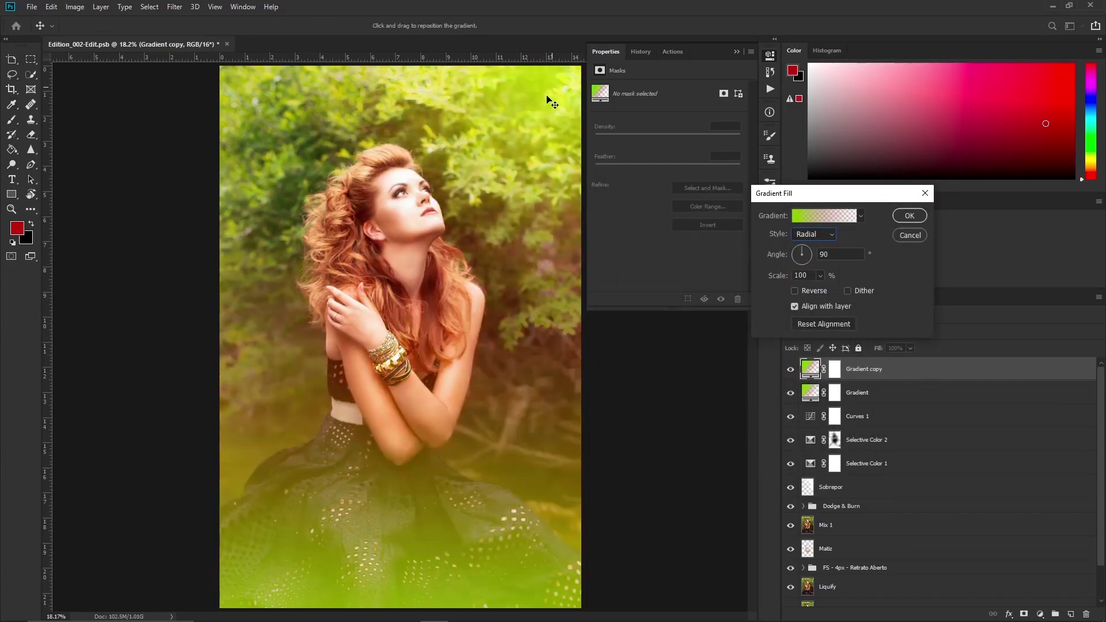
key("Down")
key("Down")
key("Down")
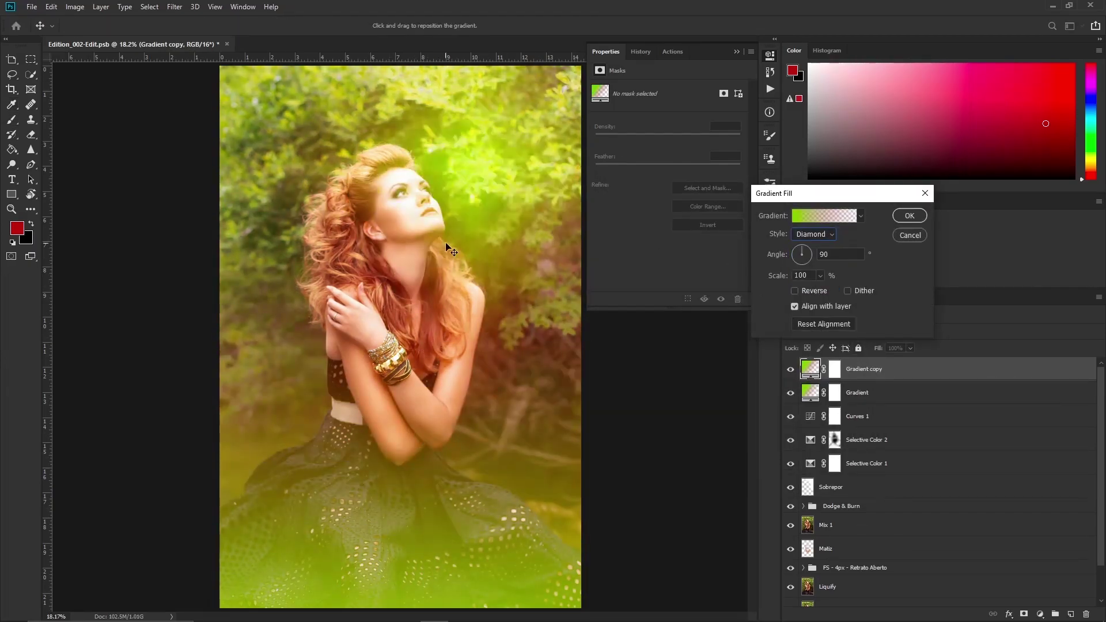
left_click_drag(447, 248, 533, 168)
- Change the gradient stop to a saturated yellow and confirm the gradient fill
left_click(824, 216)
double_click(610, 398)
mouse_move(593, 254)
left_mouse_down()
mouse_move(714, 246)
mouse_move(599, 246)
left_mouse_up()
left_click_drag(734, 246, 735, 331)
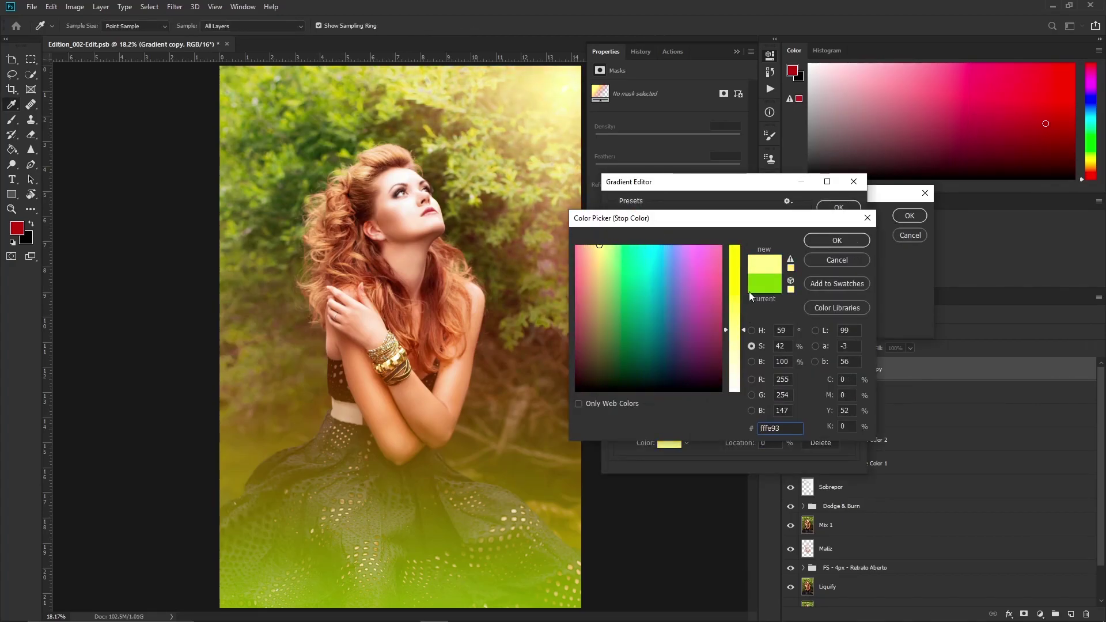
left_click(752, 361)
left_click(599, 246)
left_click(751, 331)
left_click(751, 362)
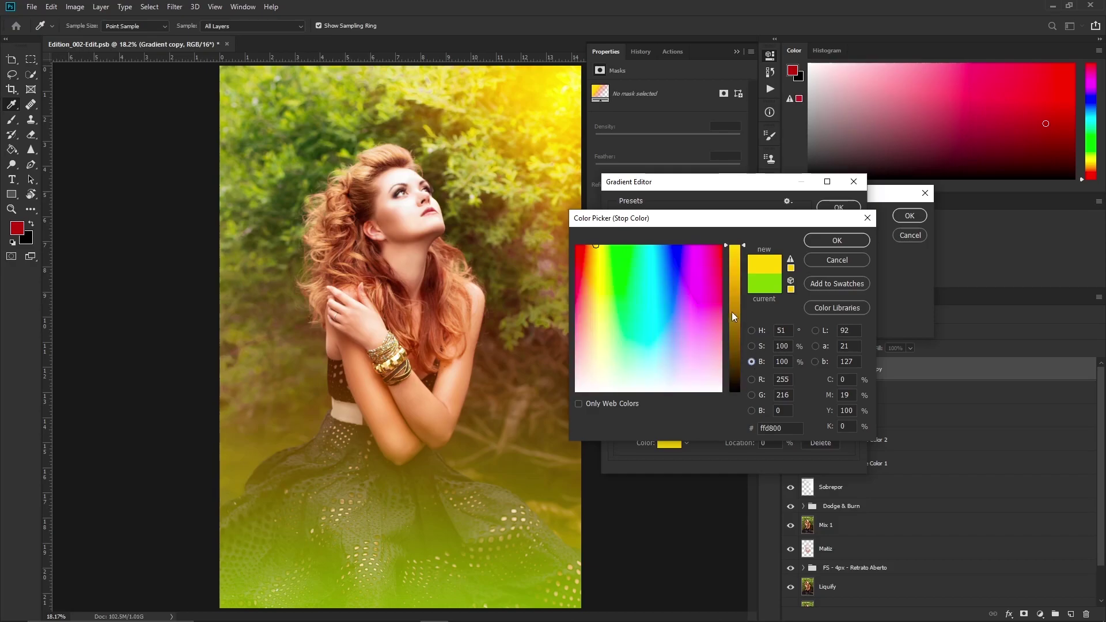
left_click(751, 330)
left_click(676, 244)
left_click(837, 241)
left_click(839, 207)
- Lower the Gradient layer to 51% and the Gradient copy layer to about 50% opacity
left_click(910, 215)
left_click_drag(910, 333, 884, 344)
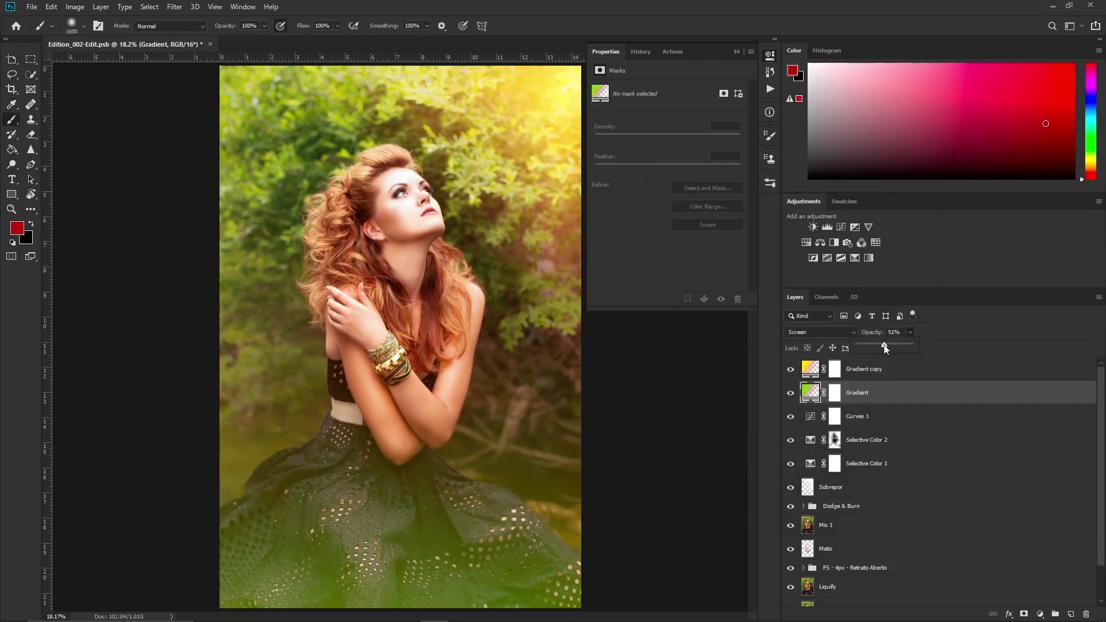
key("alt+bracketright")
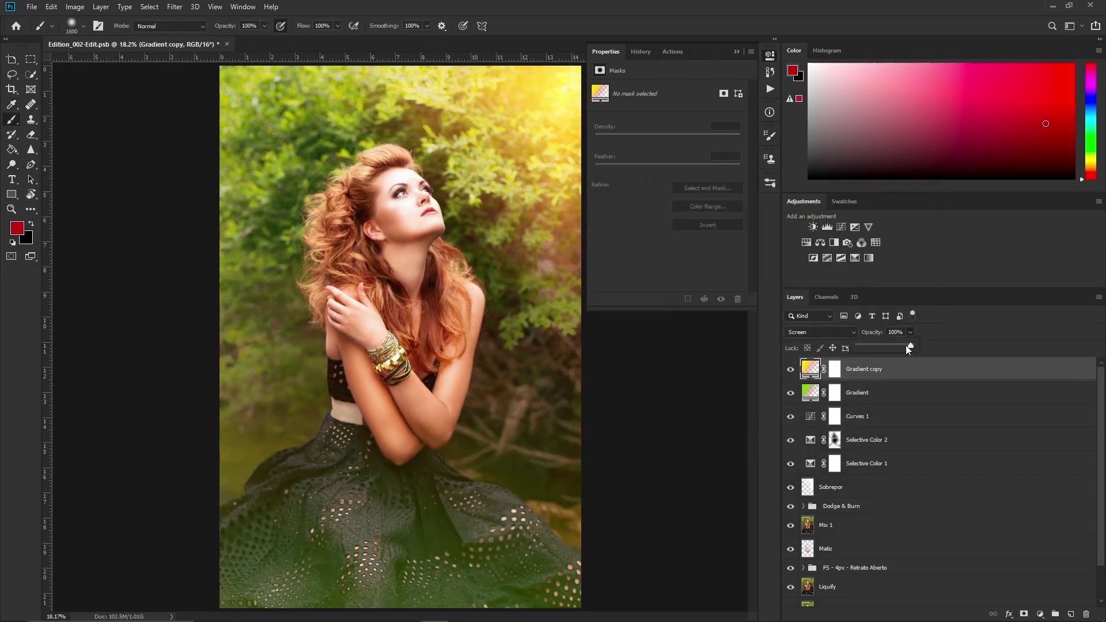
left_click(910, 332)
left_click_drag(906, 344, 884, 345)
- Change the Gradient fill layer's stop colour to green and apply it
double_click(810, 393)
left_click(908, 215)
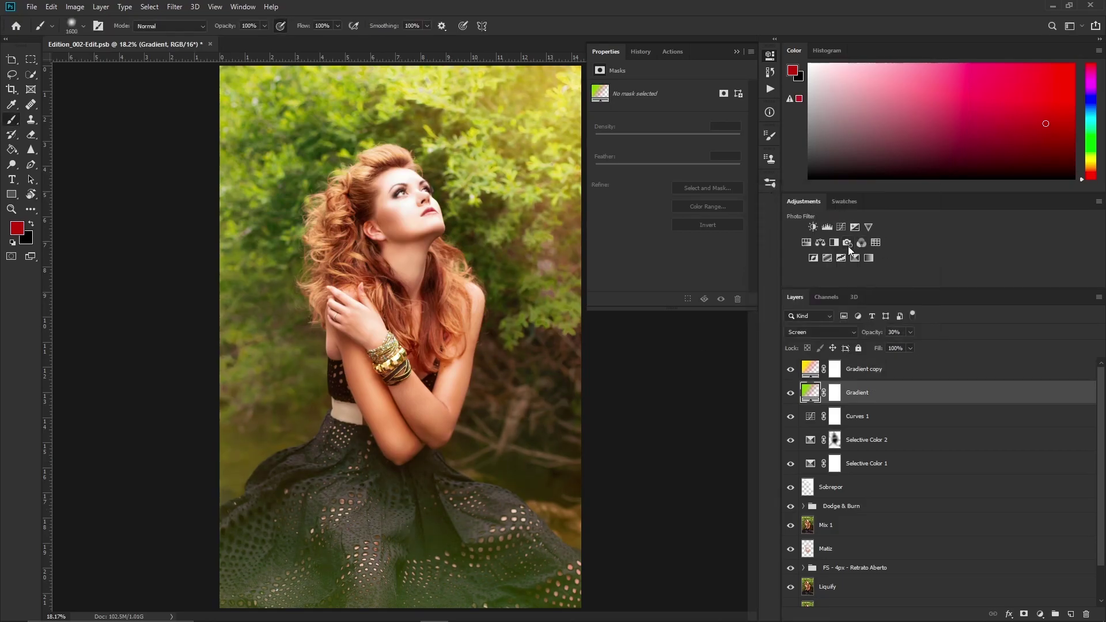
left_click(790, 369)
left_click(790, 369)
double_click(811, 392)
left_click(819, 211)
double_click(616, 395)
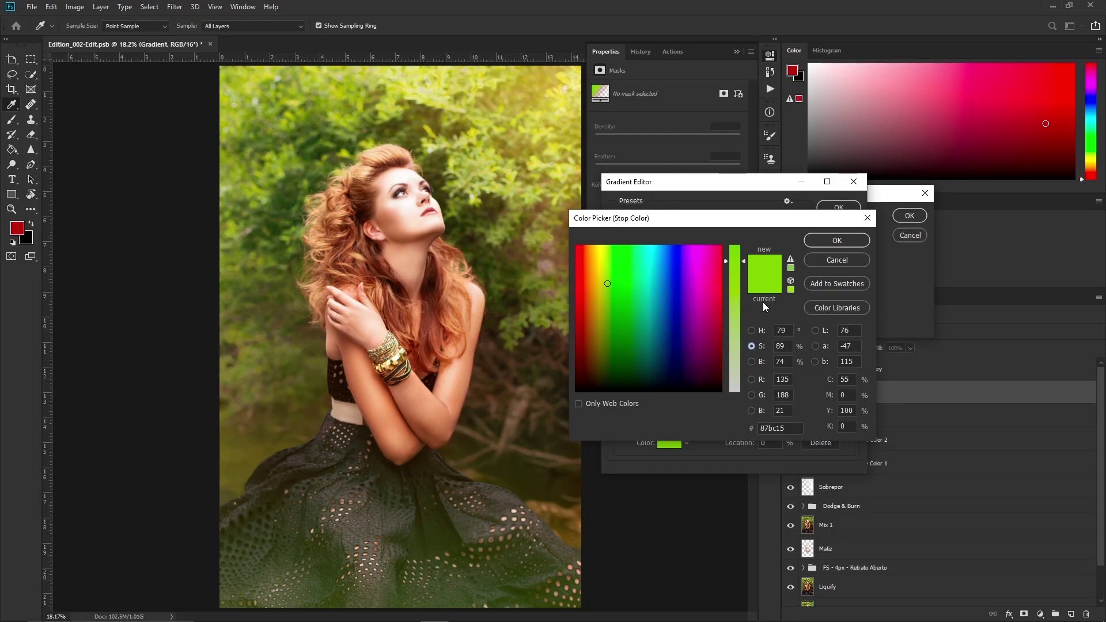
left_click_drag(605, 303, 602, 363)
mouse_move(605, 304)
left_mouse_down()
mouse_move(717, 286)
mouse_move(611, 262)
left_mouse_up()
left_click(838, 240)
left_click(837, 208)
left_click(910, 216)
- Find and select sparkle overlay (8) in the Explorer folder of effect images
key("alt+Tab")
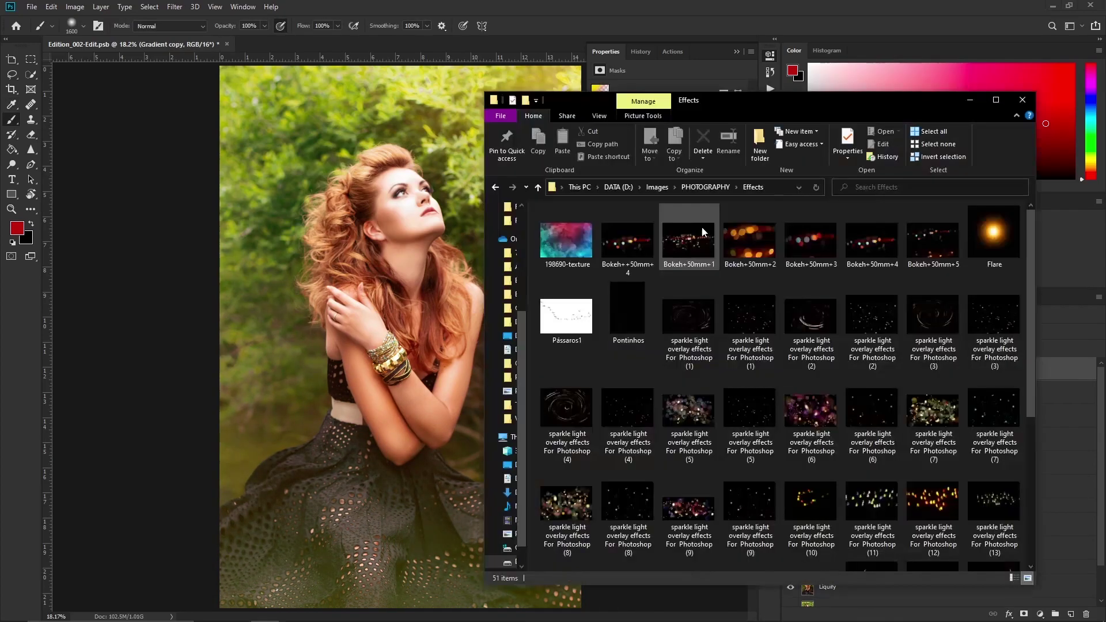
scroll(1021, 271, "down", 5)
scroll(1022, 333, "down", 5)
scroll(1008, 442, "down", 5)
scroll(1011, 544, "down", 5)
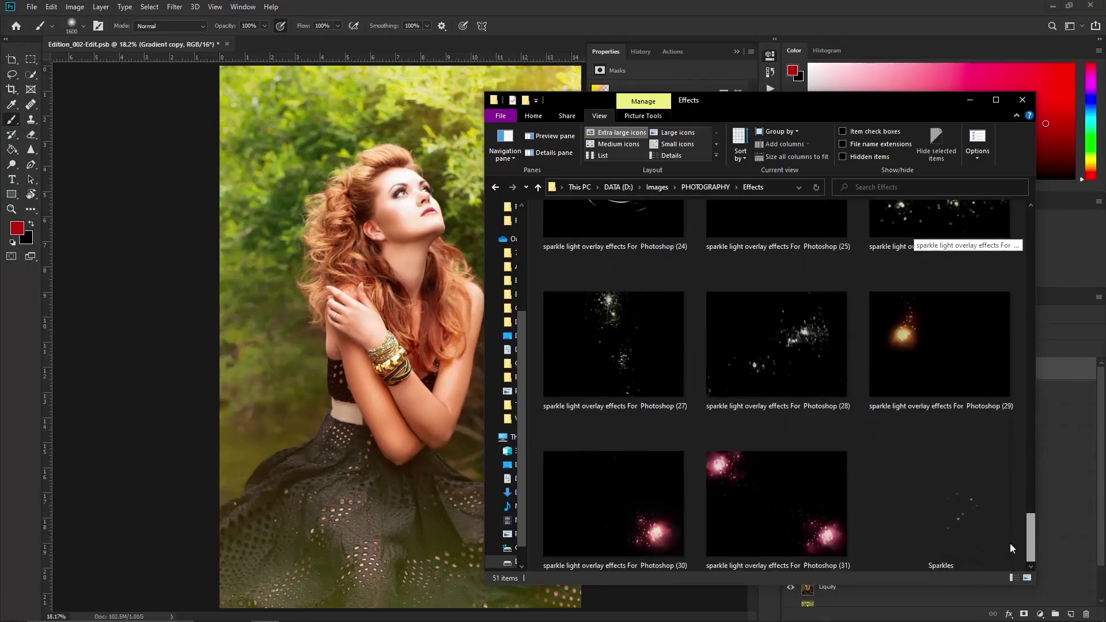
scroll(1012, 538, "up", 3)
scroll(1012, 538, "up", 10)
left_click_drag(807, 99, 546, 103)
left_click(538, 353)
- Paste sparkle overlay 8 into the portrait as Layer 1, scaled to cover it
double_click(539, 353)
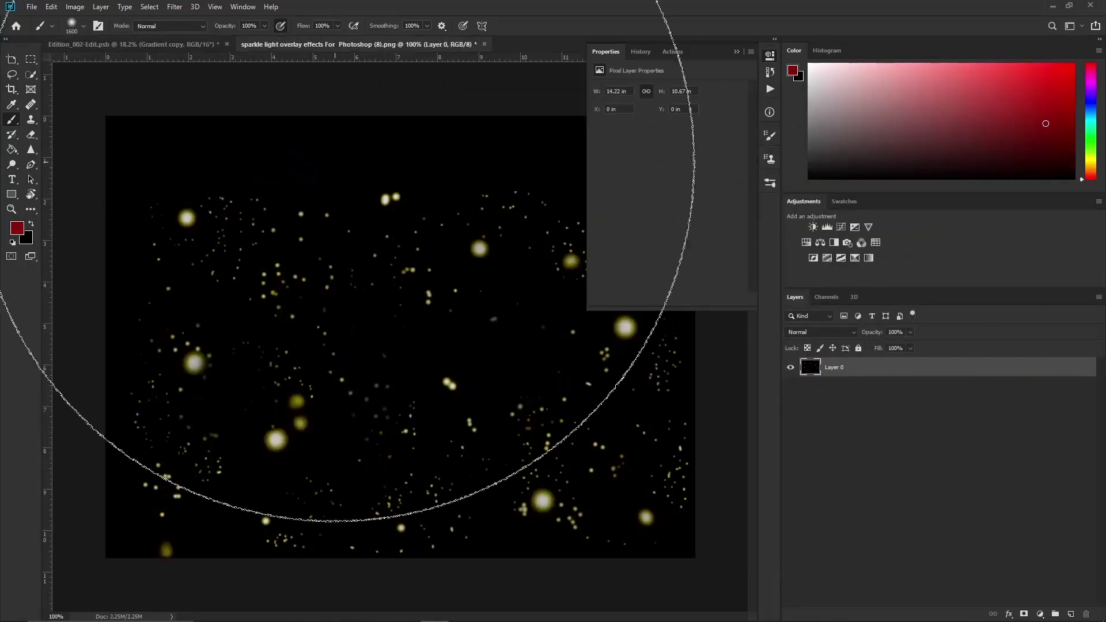
key("ctrl+c")
left_click(121, 44)
key("ctrl+v")
key("ctrl+t")
mouse_move(453, 382)
left_mouse_down()
mouse_move(495, 415)
mouse_move(645, 426)
mouse_move(729, 556)
left_mouse_up()
key("Return")
- Set the sparkle layer to Screen blend mode and slightly resize it
left_click(821, 332)
left_click(807, 434)
key("ctrl+t")
key("Return")
key("ctrl+t")
left_click_drag(75, 560, 139, 512)
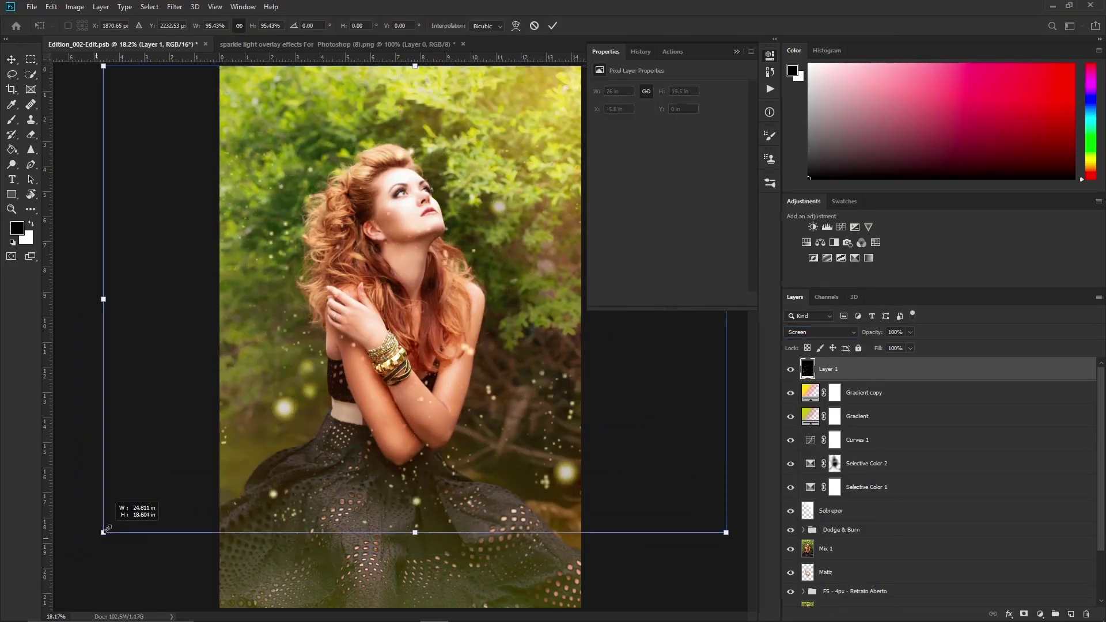
key("Return")
- Add a clipped Color Balance shifting the sparkles' midtones toward cyan
left_click(819, 243)
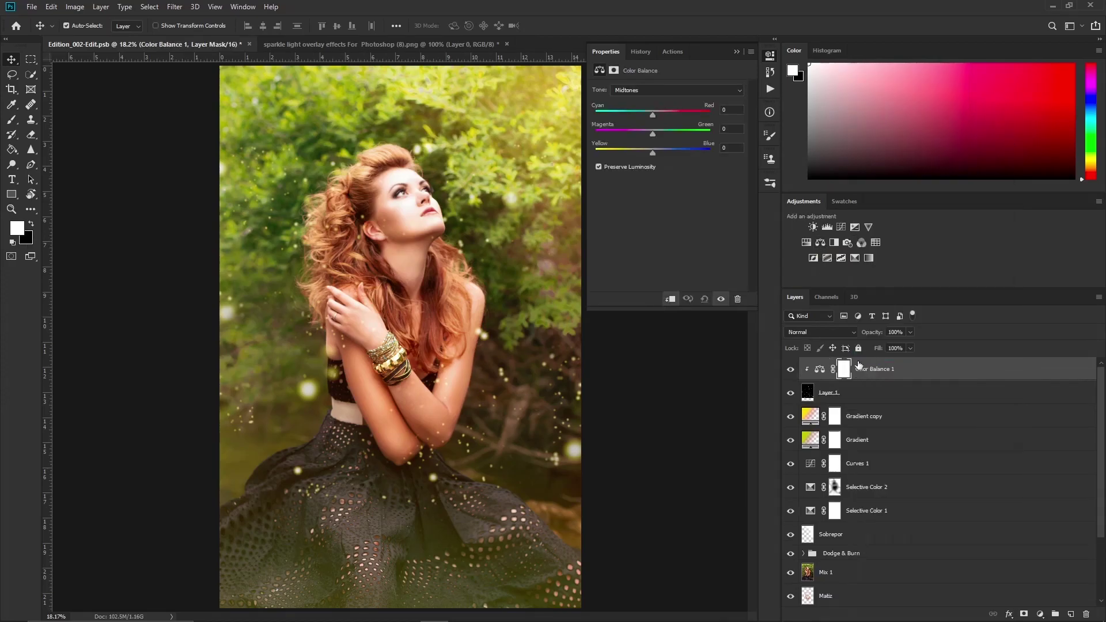
left_click_drag(653, 130, 634, 134)
left_click(643, 115)
- Mask the sparkle layer and paint black to hide sparkles over the woman
left_click(858, 398)
left_click(1024, 614)
key("b")
key("x")
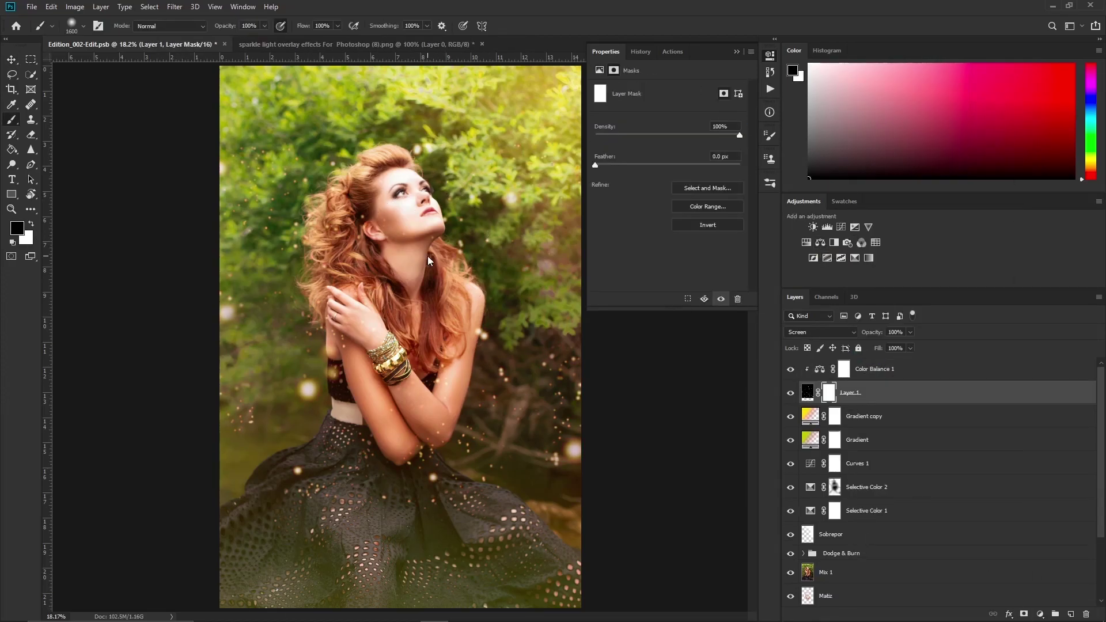
mouse_move(404, 456)
left_mouse_down()
mouse_move(378, 336)
mouse_move(381, 222)
left_mouse_up()
key("bracketleft")
key("bracketleft")
key("bracketleft")
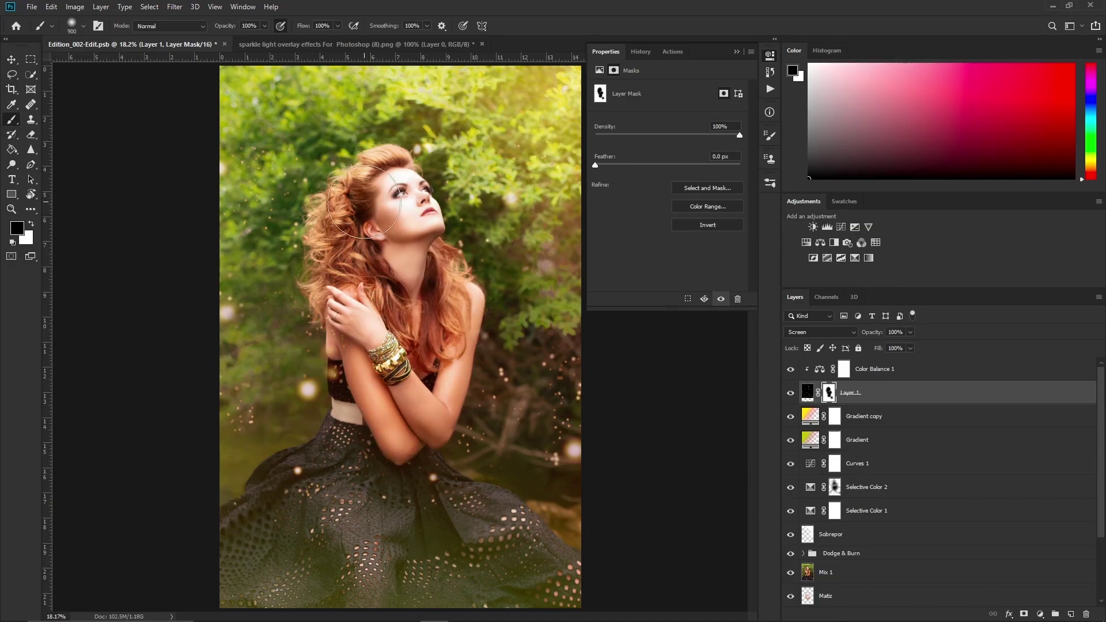
- Clone-stamp a stray sparkle out of the sparkle layer's pixels
key("ctrl+2")
left_click(32, 122)
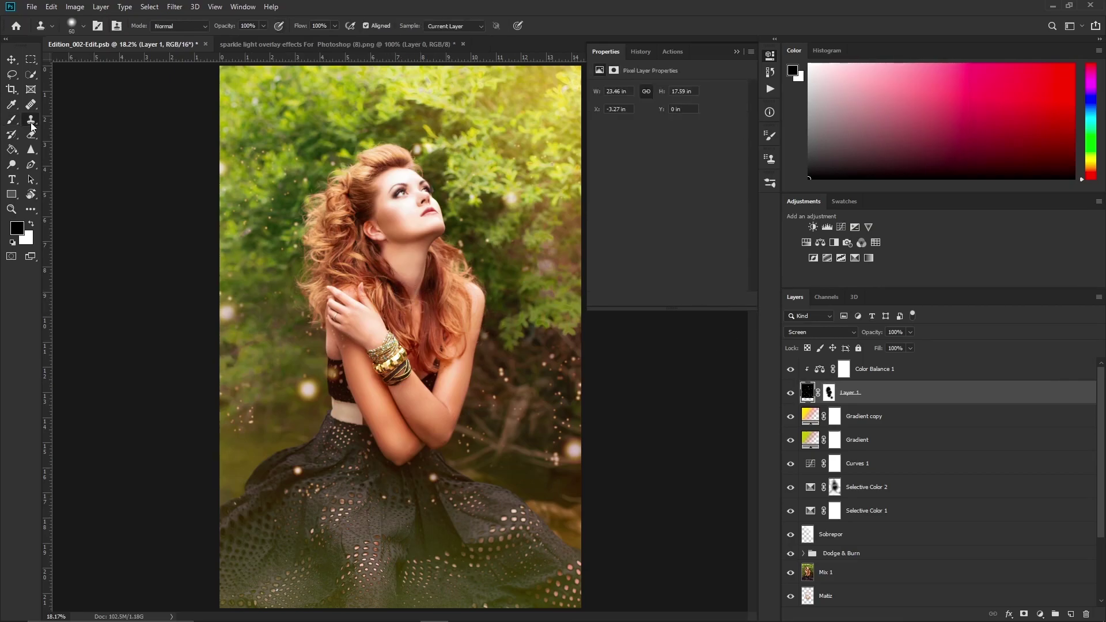
left_click(566, 471)
key("s")
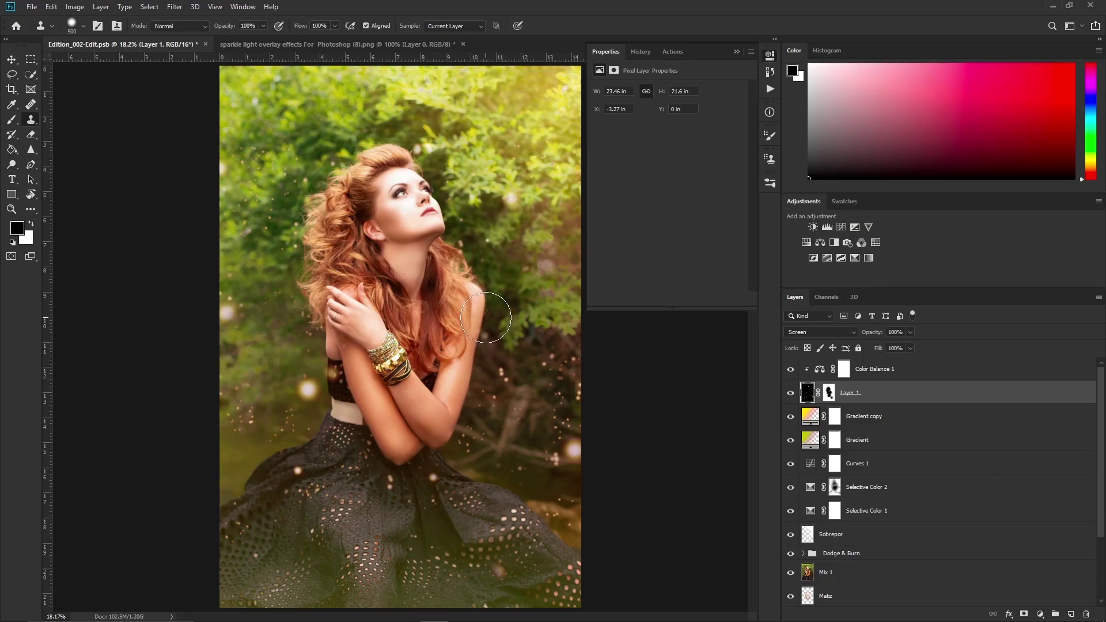
key("b")
key("ctrl+backslash")
key("x")
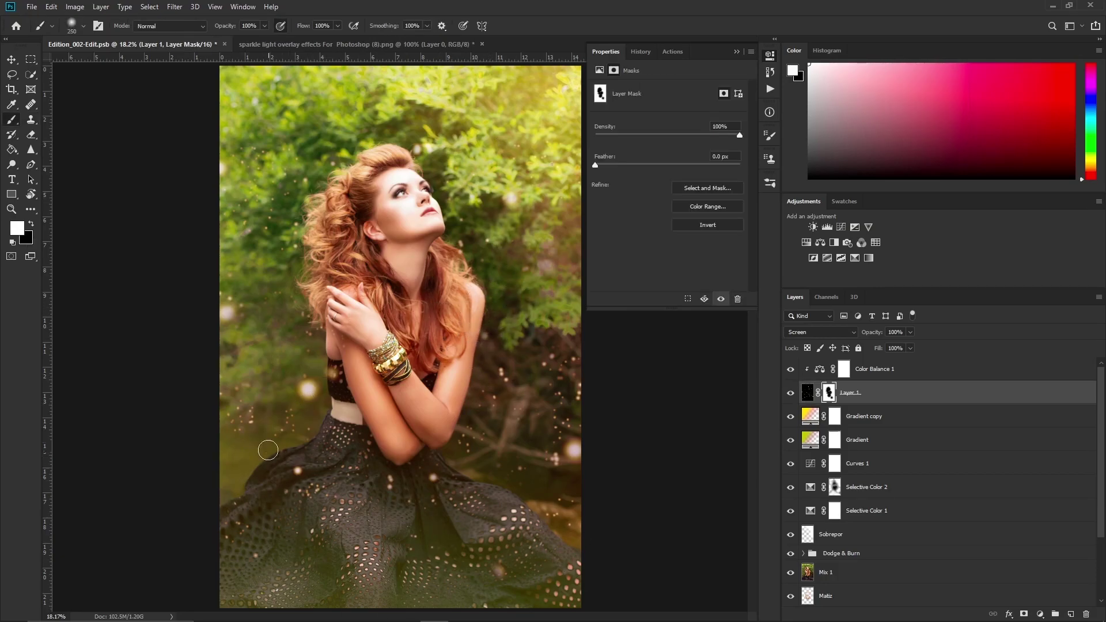
key("x")
- Touch up the sparkle mask and cloning further, then save the document
key("x")
left_click(807, 393)
key("s")
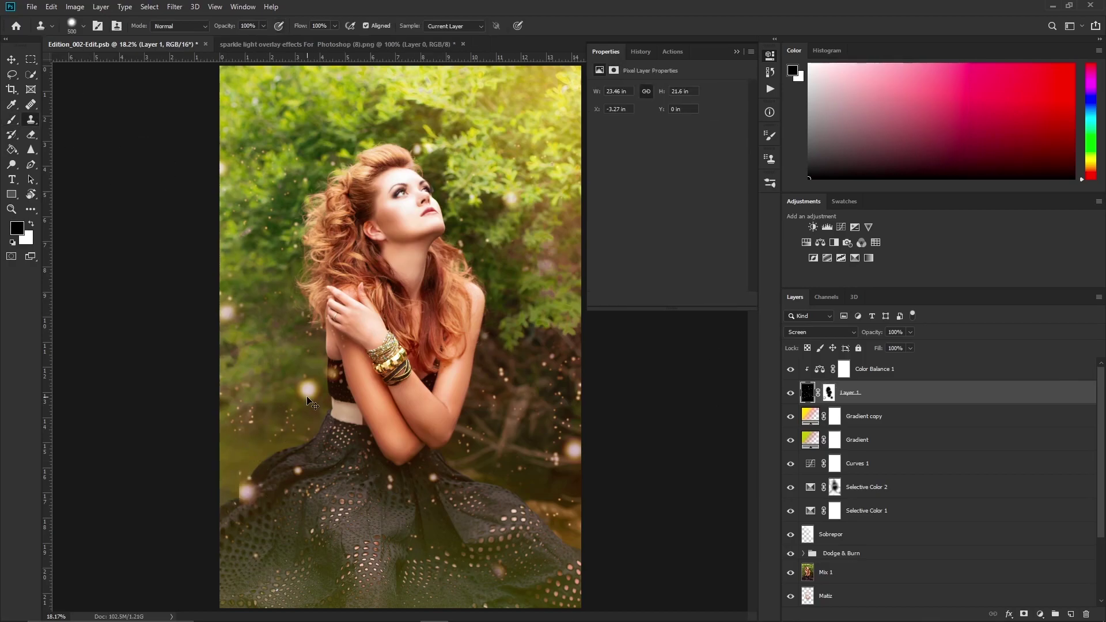
key("x")
key("ctrl+backslash")
key("b")
key("ctrl+2")
key("s")
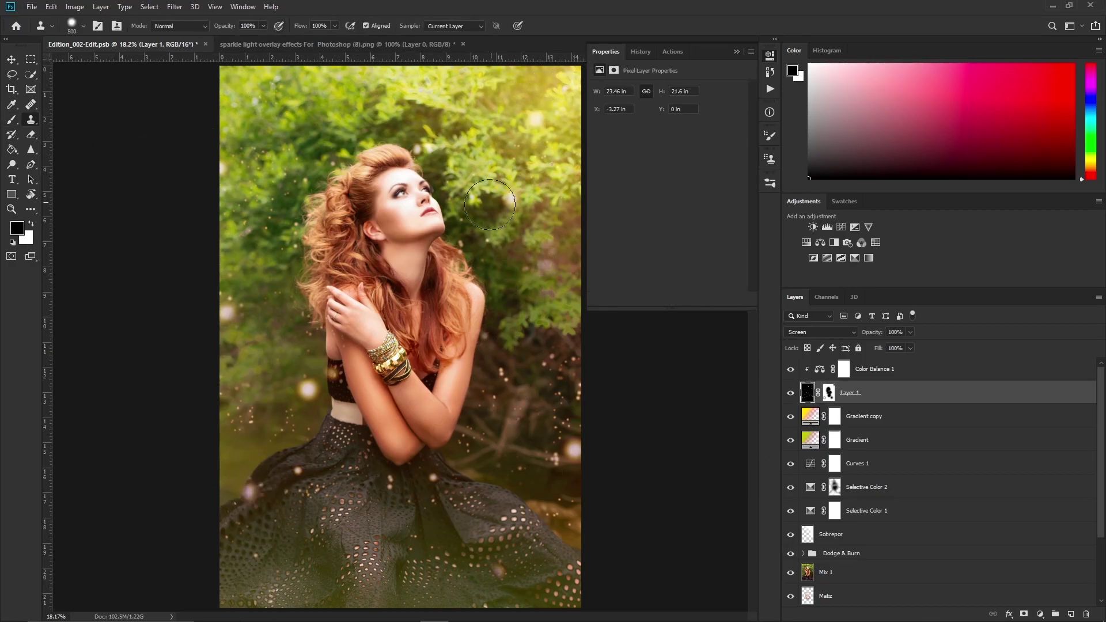
key("ctrl+s")
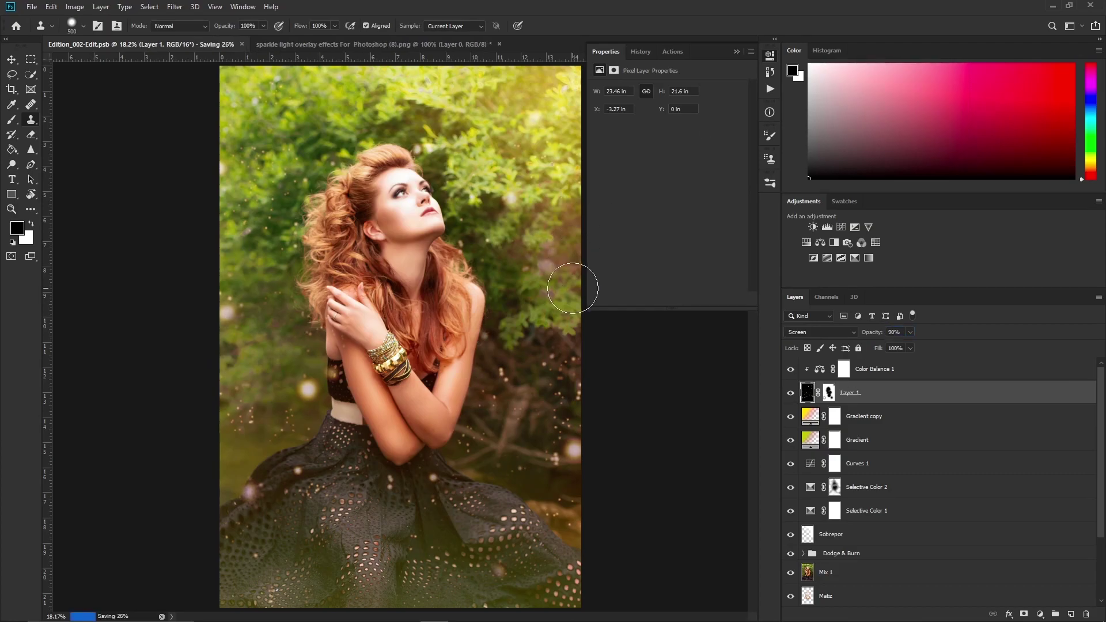
- Stamp all visible layers into Layer 2 and duplicate it
key("ctrl+shift+alt+n")
left_click(175, 6)
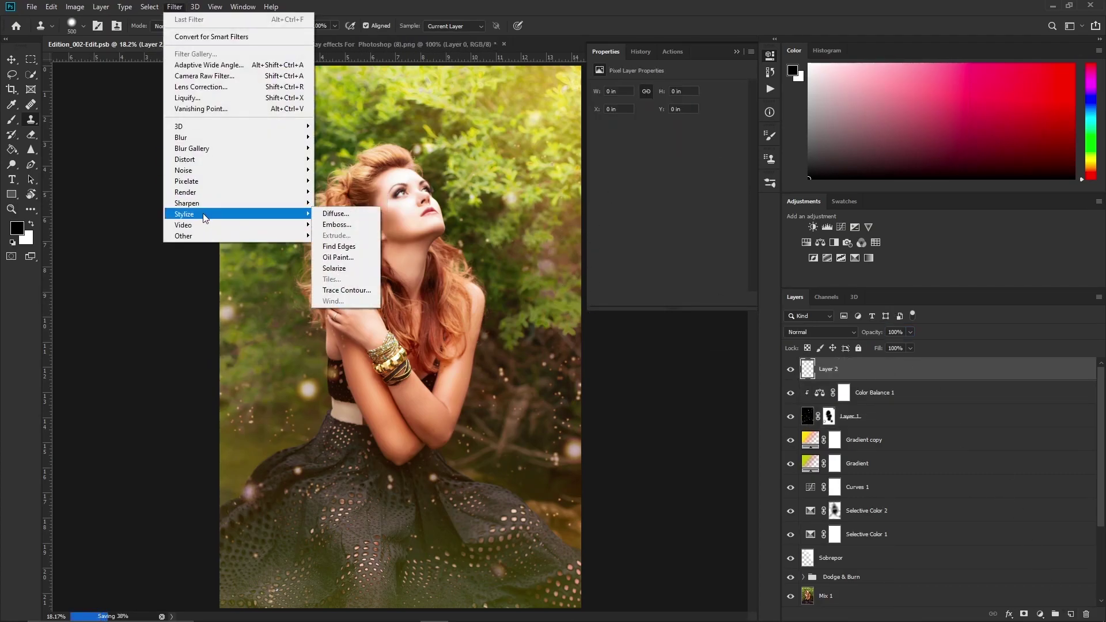
key("Escape")
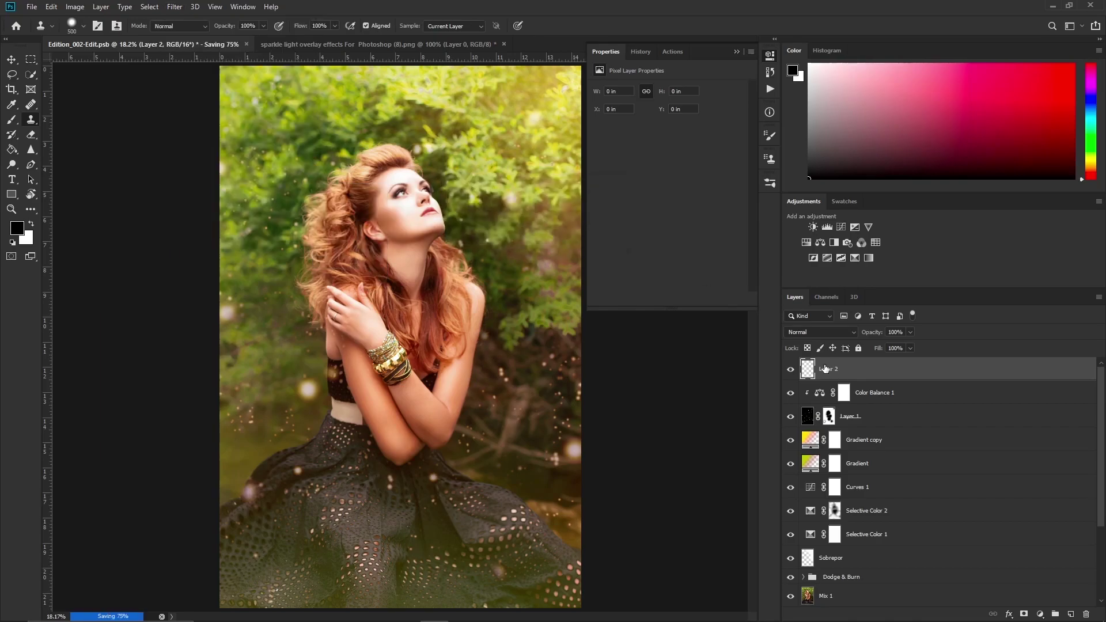
key("ctrl+alt+a")
left_click_drag(1100, 403, 1100, 464)
key("ctrl+shift+alt+e")
key("ctrl+j")
- Apply a 50-300mm Zoom Lens Flare at 125% brightness
left_click(175, 6)
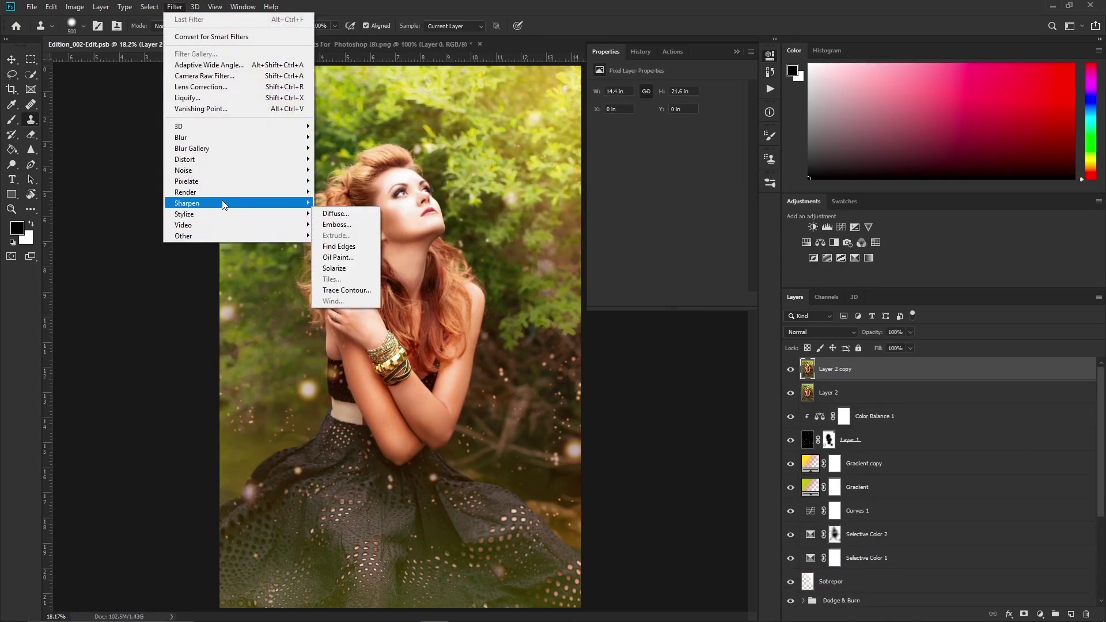
left_click(346, 346)
left_click(367, 429)
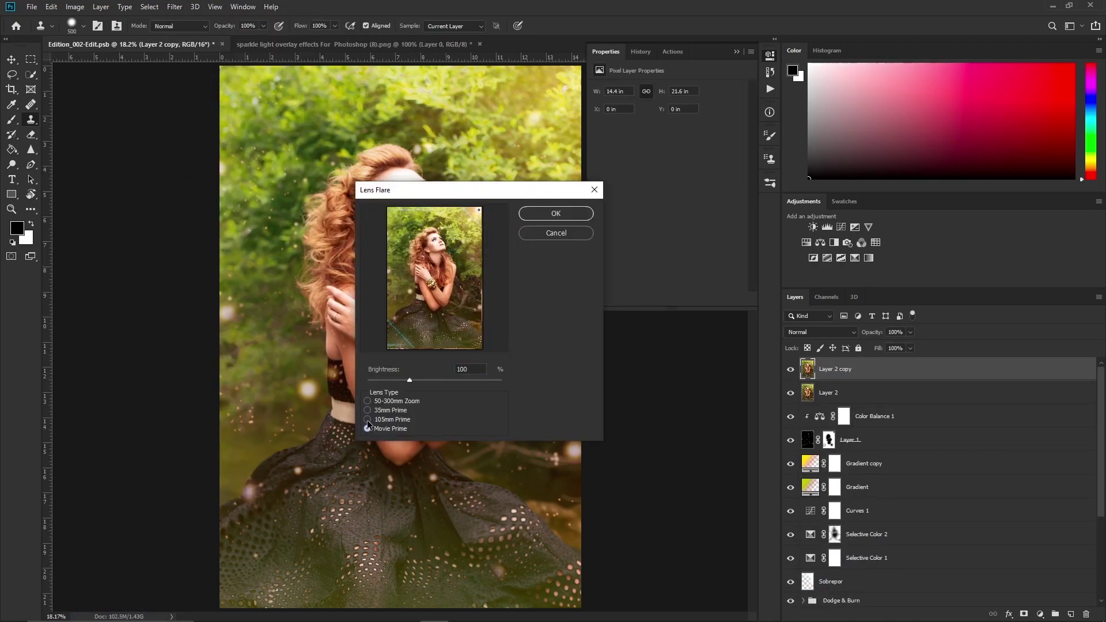
left_click(367, 420)
left_click(368, 401)
left_click_drag(410, 380, 421, 380)
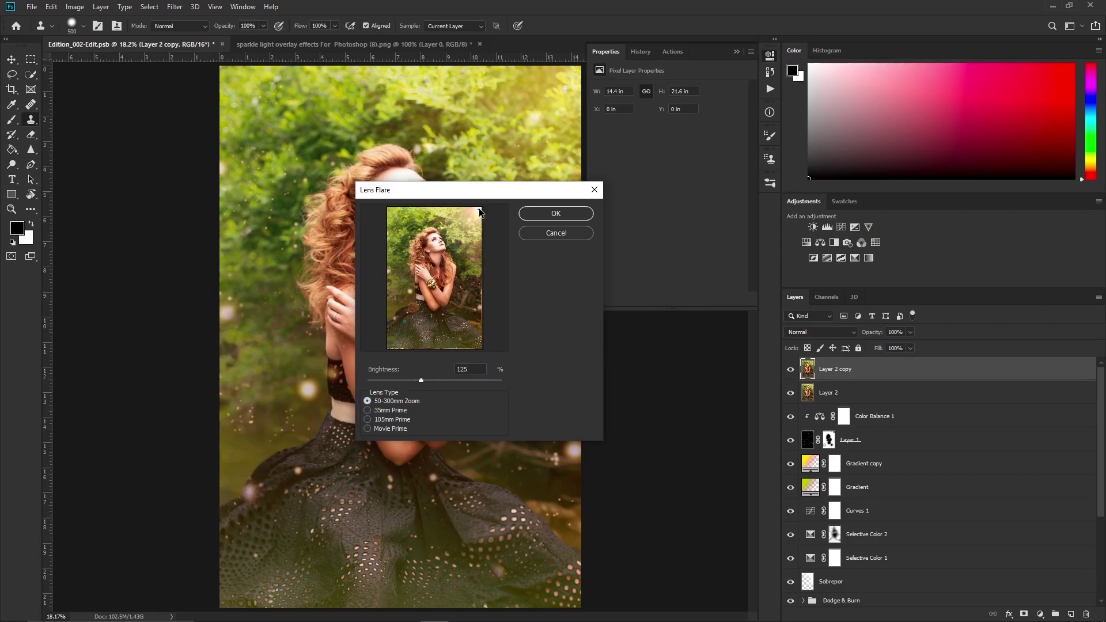
key("Return")
- Rename the flared layer 'Lens Flare' and lower its opacity to 25%
double_click(832, 369)
type("Lens Flare")
key("Return")
left_click_drag(911, 332, 872, 345)
key("ctrl+alt+a")
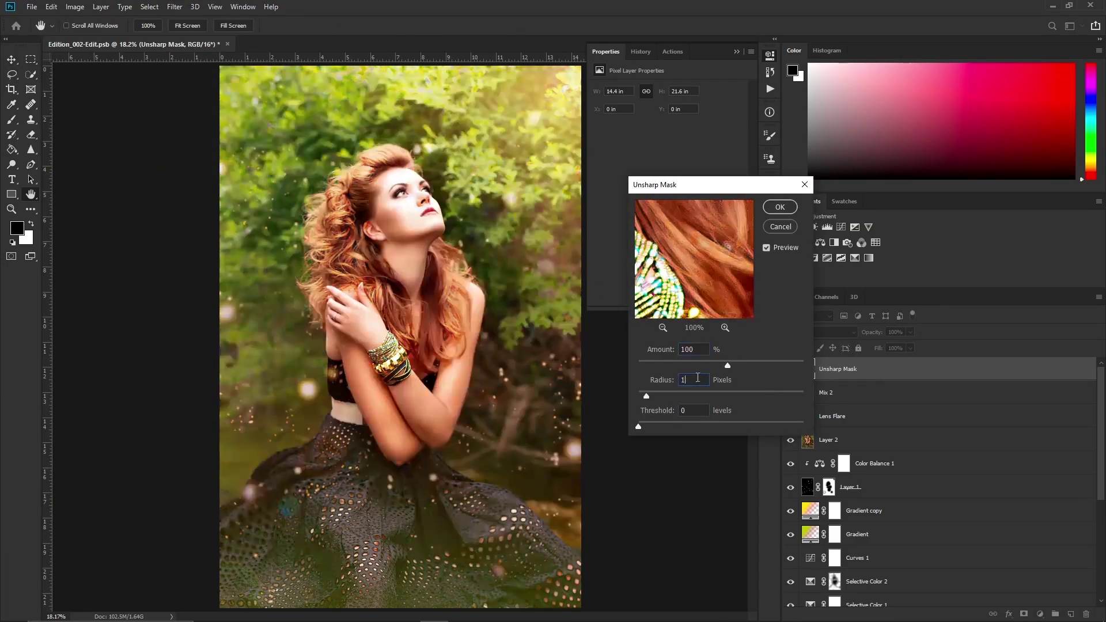
- Apply Unsharp Mask, set the sharpened layer to 70% opacity and save
key("Return")
key("8")
key("5")
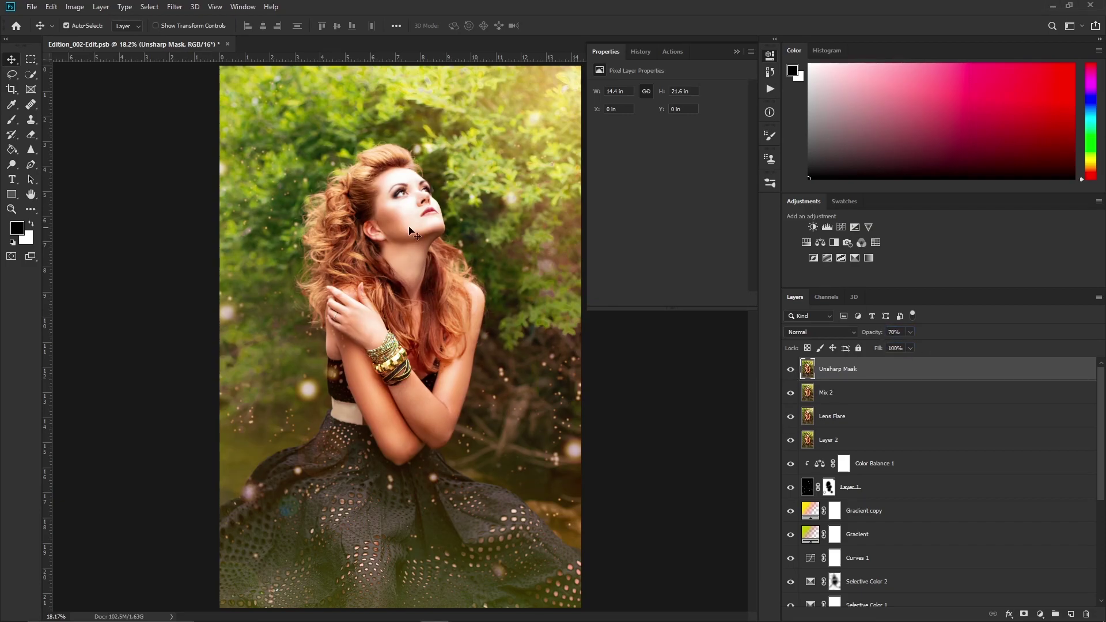
key("ctrl+s")
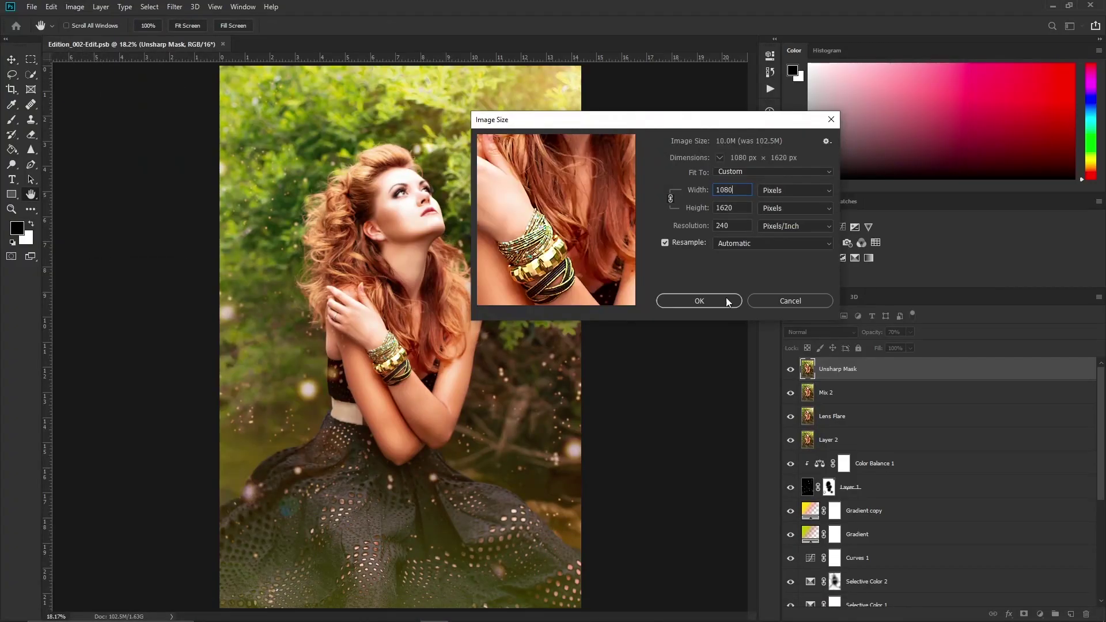
left_click(700, 300)
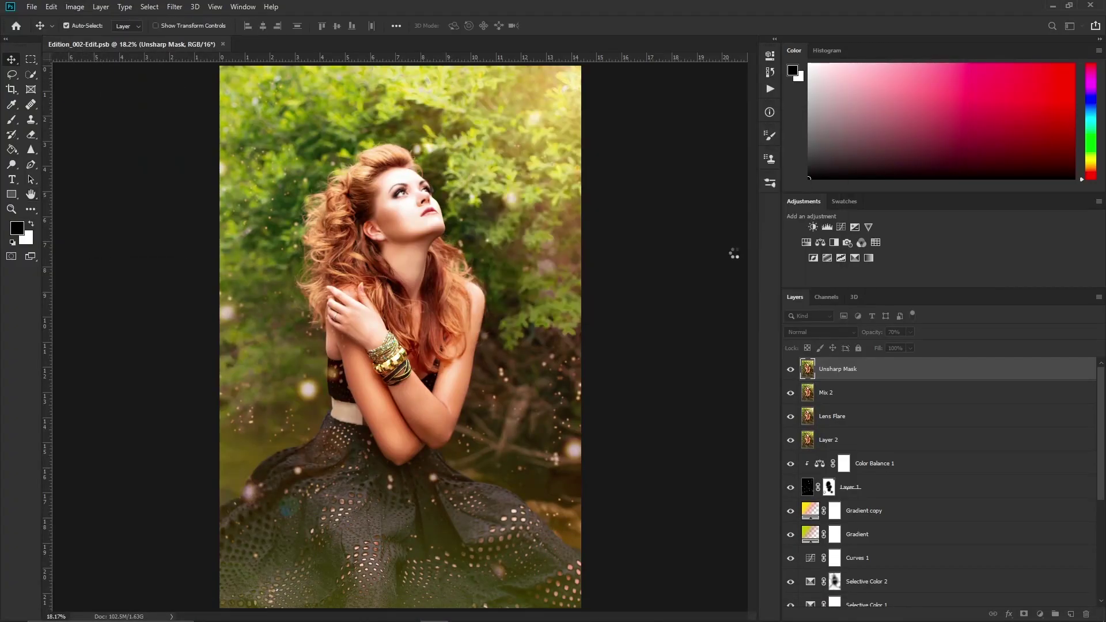
- Fit the finished portrait on screen and save the document again
key("ctrl+0")
key("ctrl+s")
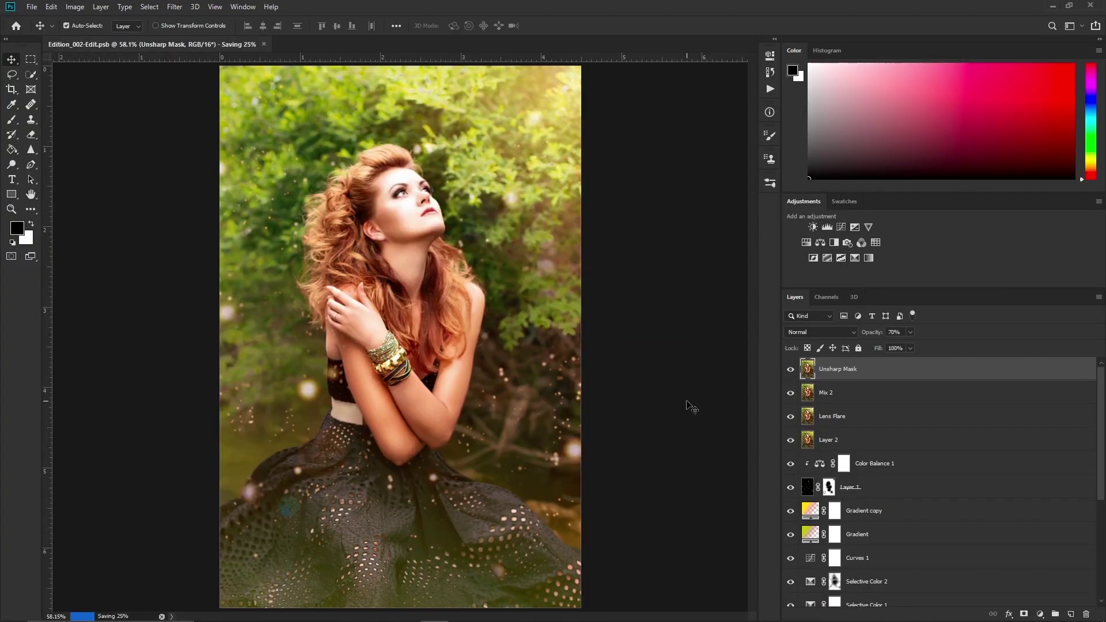